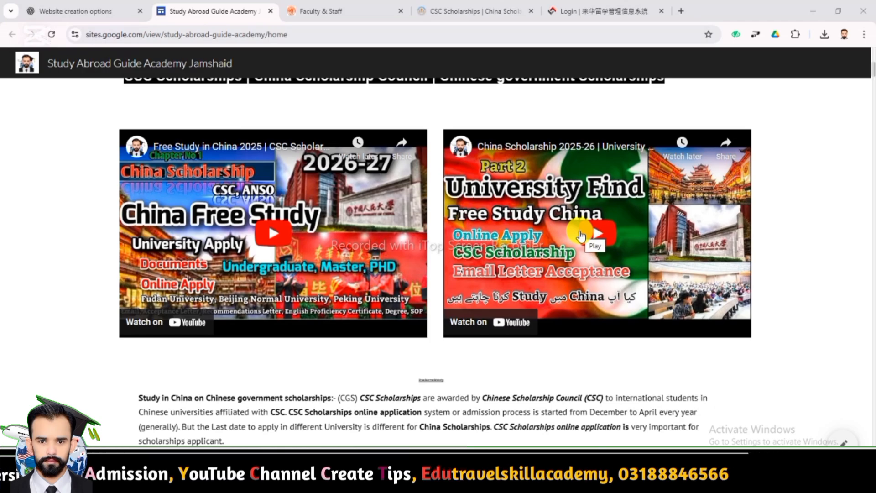
Scroll to the General Procedure steps and highlight the Step 3 CSC student login line
{"action": "scroll", "coordinate": [495, 297], "scroll_direction": "down", "scroll_amount": 5}
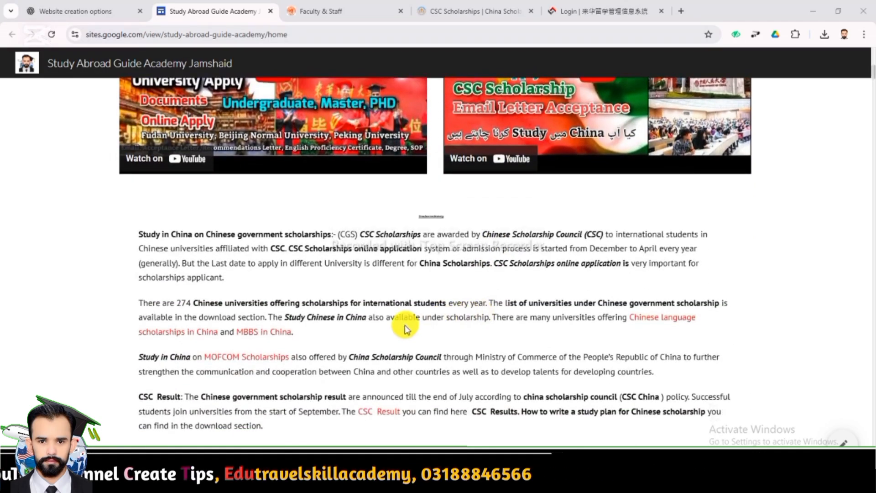
{"action": "scroll", "coordinate": [404, 325], "scroll_direction": "down", "scroll_amount": 1}
{"action": "scroll", "coordinate": [404, 325], "scroll_direction": "up", "scroll_amount": 6}
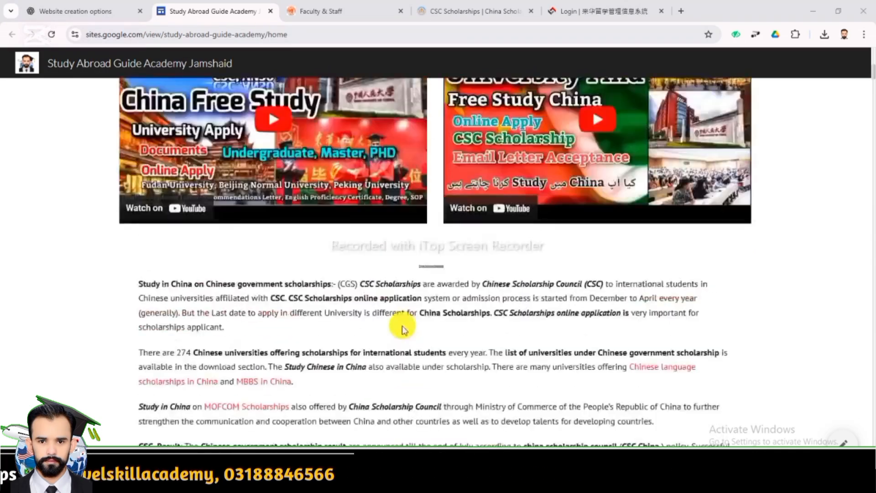
{"action": "scroll", "coordinate": [402, 325], "scroll_direction": "up", "scroll_amount": 1}
{"action": "scroll", "coordinate": [415, 327], "scroll_direction": "down", "scroll_amount": 9}
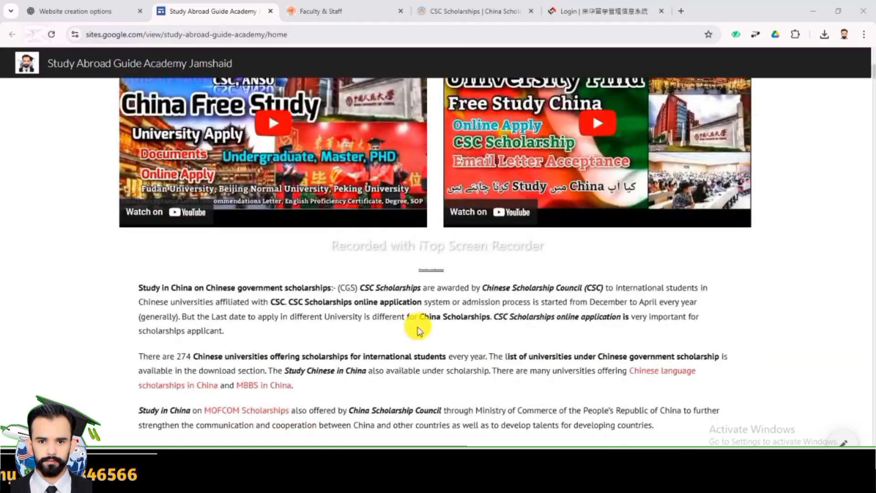
{"action": "scroll", "coordinate": [419, 329], "scroll_direction": "down", "scroll_amount": 10}
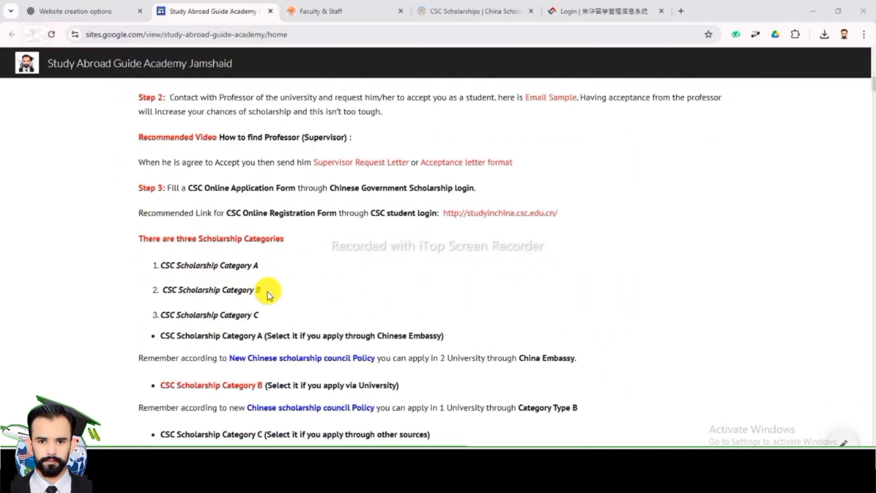
{"action": "mouse_move", "coordinate": [267, 292]}
{"action": "left_mouse_down"}
{"action": "mouse_move", "coordinate": [164, 294]}
{"action": "mouse_move", "coordinate": [258, 290]}
{"action": "left_mouse_up"}
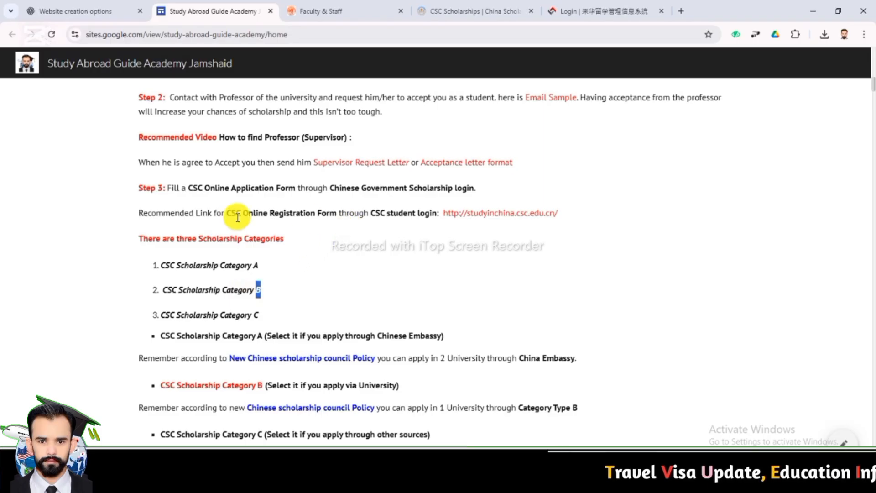
{"action": "scroll", "coordinate": [278, 223], "scroll_direction": "up", "scroll_amount": 1}
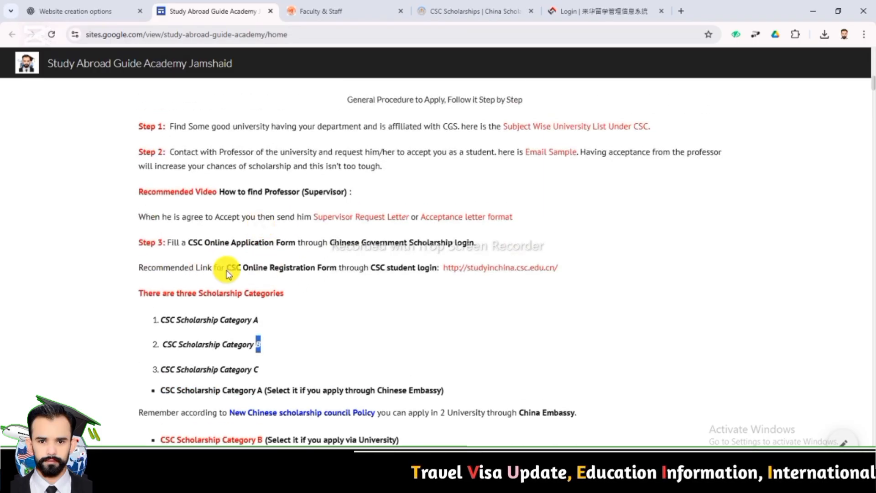
{"action": "left_click_drag", "start_coordinate": [181, 243], "coordinate": [485, 244]}
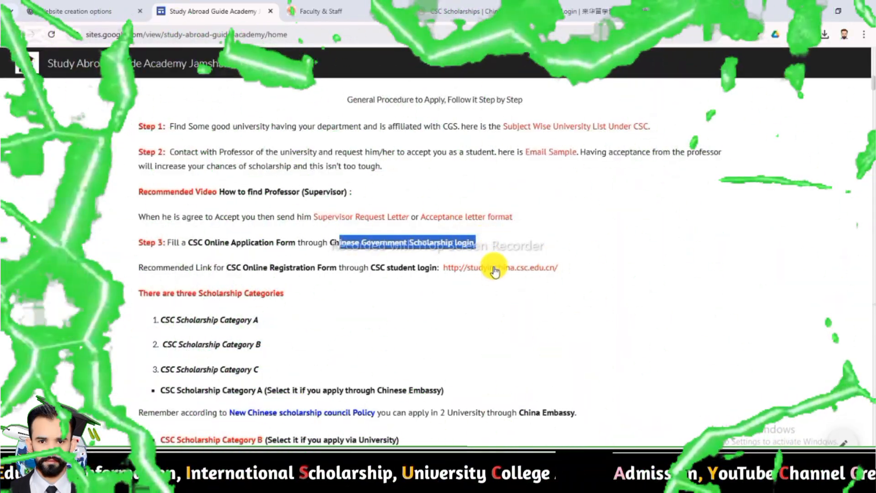
Sign in to the CSC student site with the applicant's e-mail, password and validation code
{"action": "left_click", "coordinate": [494, 268]}
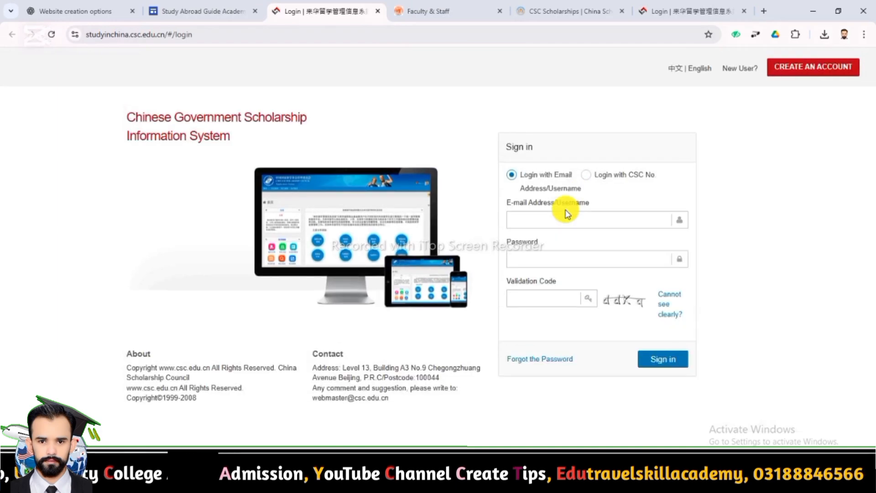
{"action": "left_click", "coordinate": [562, 219]}
{"action": "left_click", "coordinate": [549, 259]}
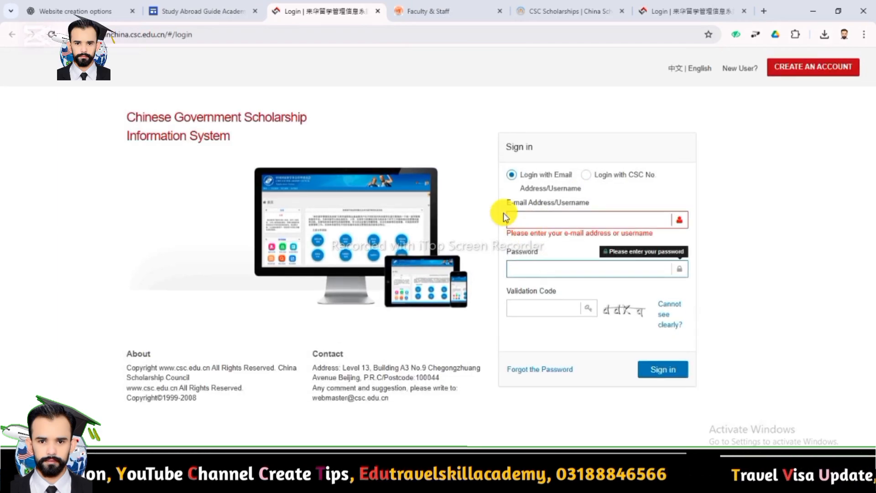
{"action": "left_click", "coordinate": [461, 204]}
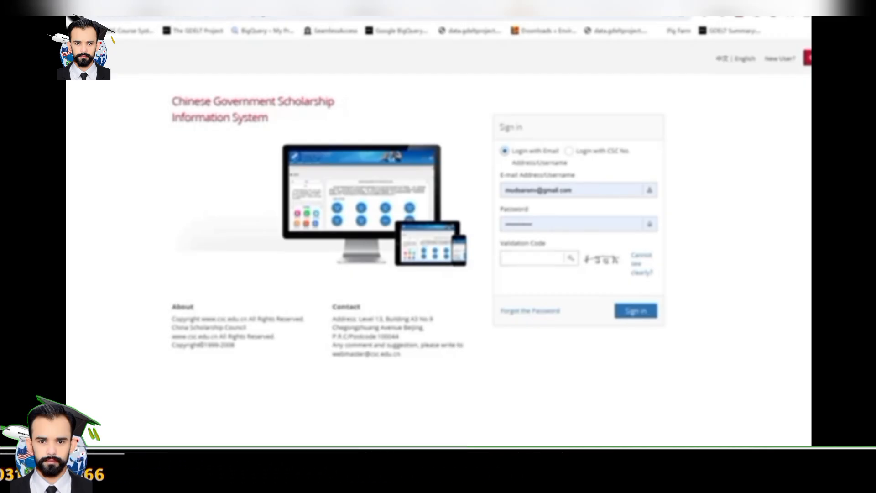
{"action": "left_click", "coordinate": [532, 258]}
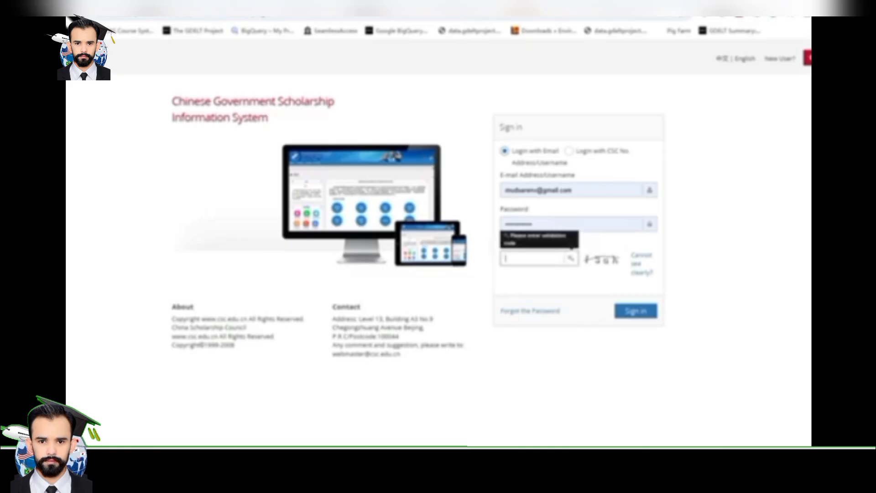
{"action": "type", "text": "f5uk"}
{"action": "left_click", "coordinate": [635, 311]}
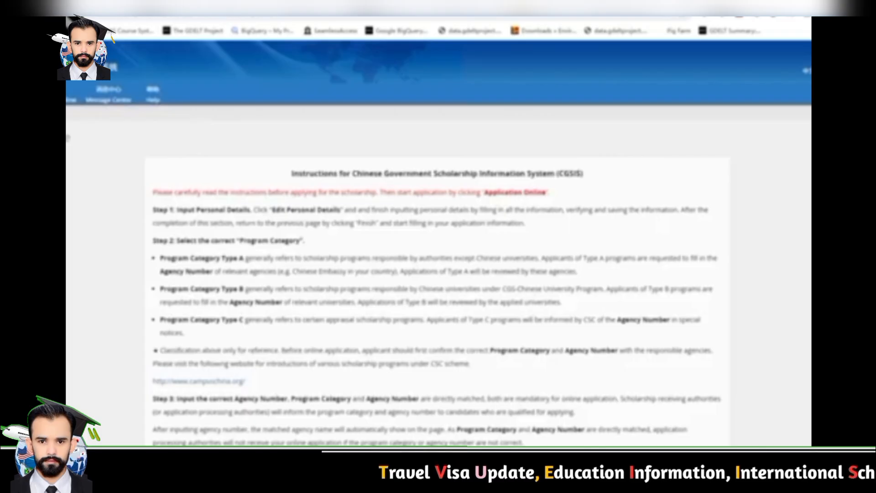
Read through the CGSIS instructions page, then go to Application Online
{"action": "left_click_drag", "start_coordinate": [292, 174], "coordinate": [583, 173]}
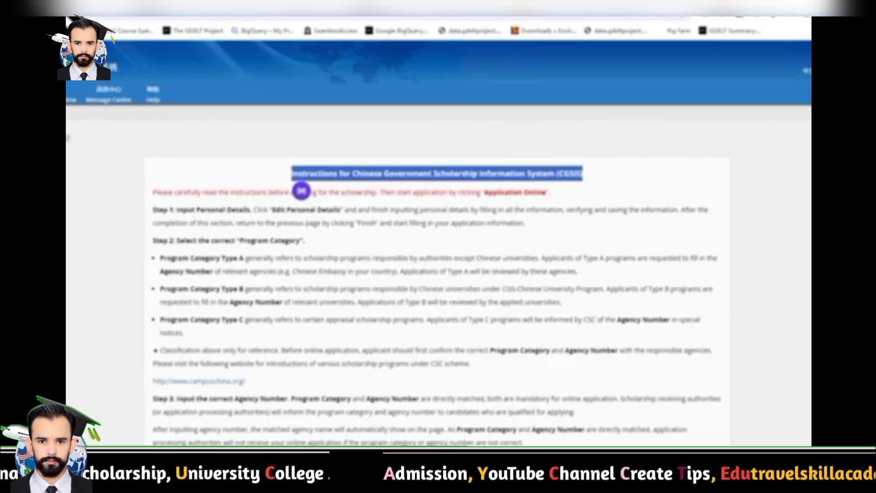
{"action": "scroll", "coordinate": [301, 190], "scroll_direction": "down", "scroll_amount": 1}
{"action": "scroll", "coordinate": [301, 144], "scroll_direction": "down", "scroll_amount": 10}
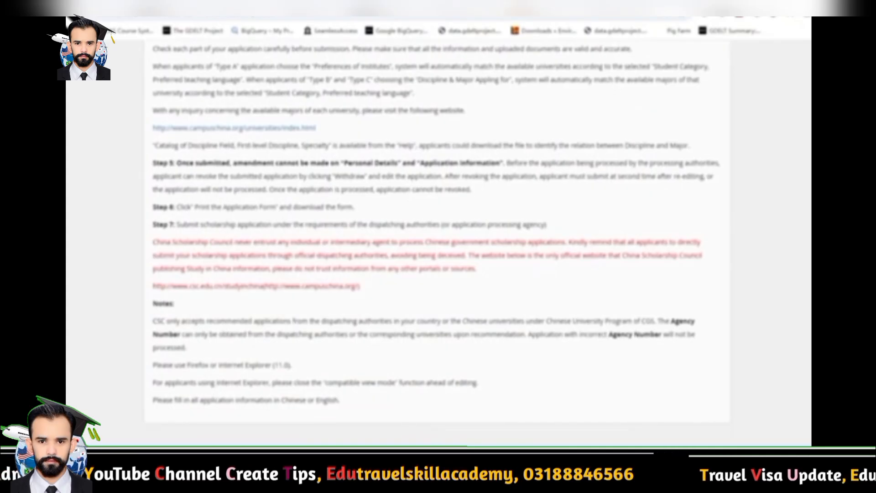
{"action": "scroll", "coordinate": [301, 190], "scroll_direction": "up", "scroll_amount": 11}
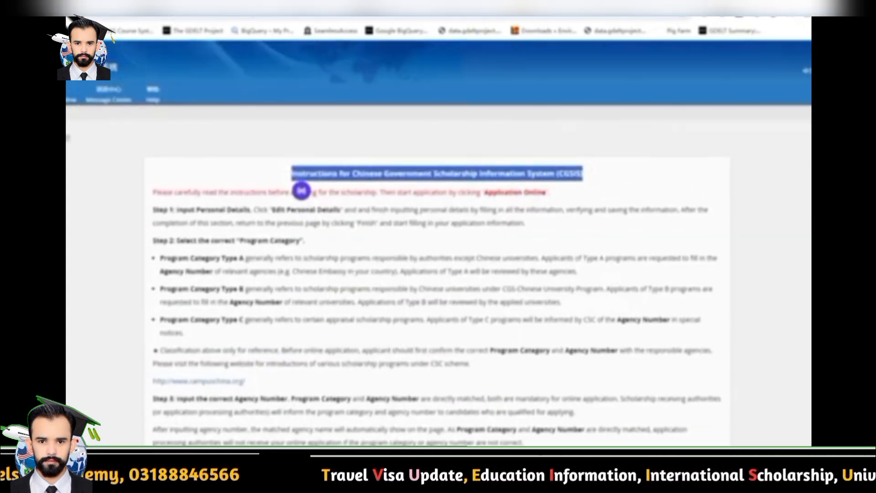
{"action": "scroll", "coordinate": [301, 190], "scroll_direction": "down", "scroll_amount": 10}
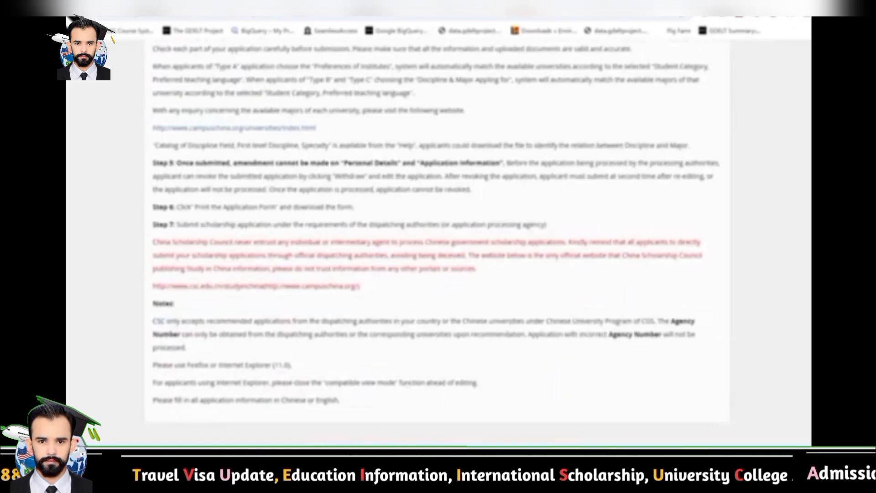
{"action": "scroll", "coordinate": [301, 191], "scroll_direction": "up", "scroll_amount": 10}
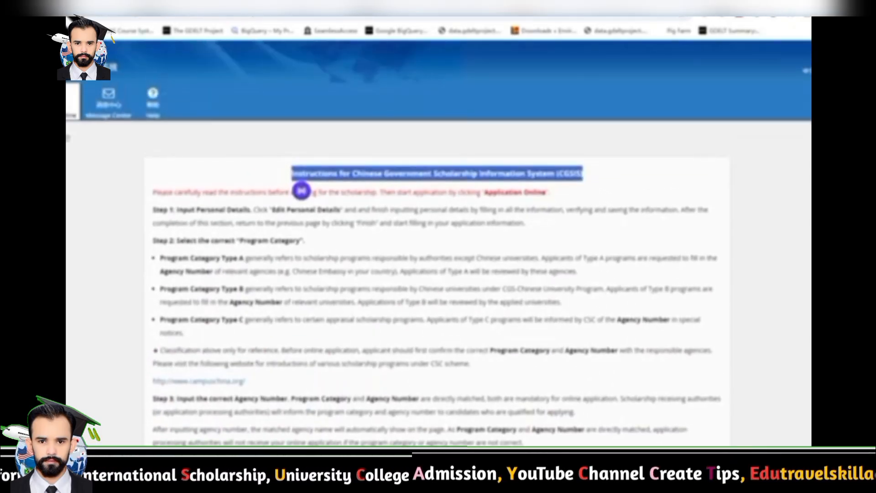
{"action": "left_click", "coordinate": [72, 102]}
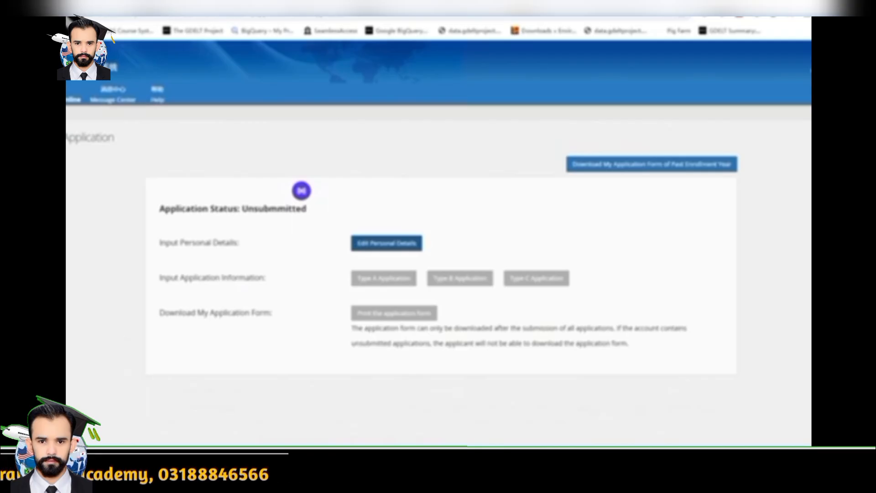
Enter the applicant's given name and surname in the Personal Information form
{"action": "left_click", "coordinate": [386, 243]}
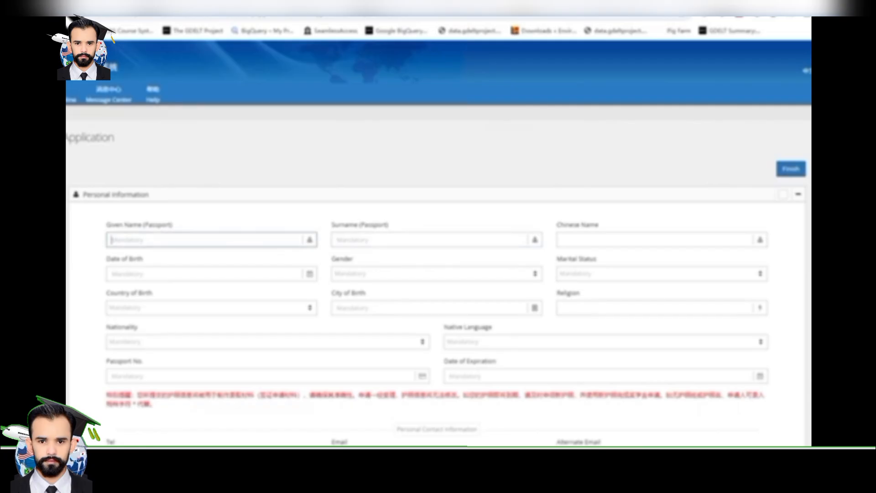
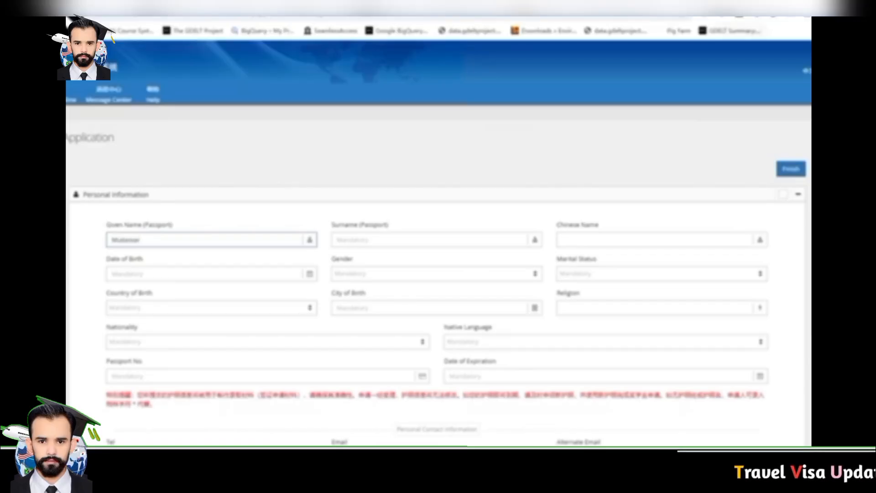
{"action": "key", "text": "Tab"}
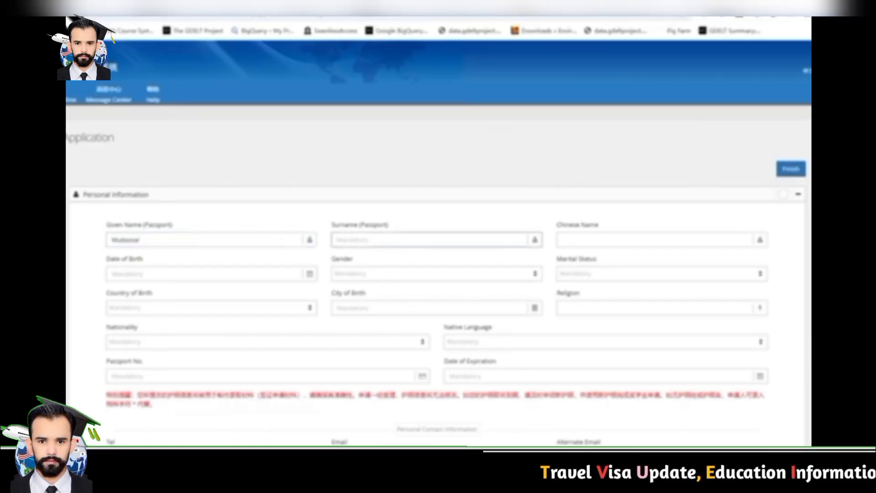
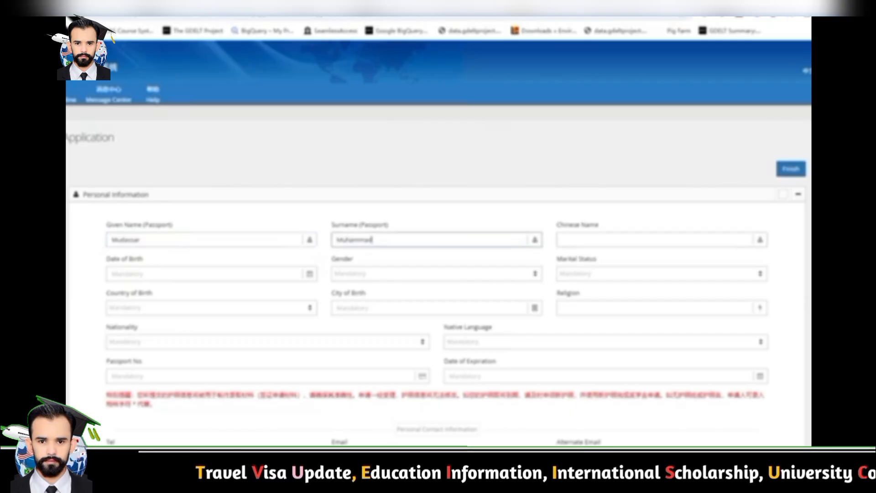
{"action": "key", "text": "Tab"}
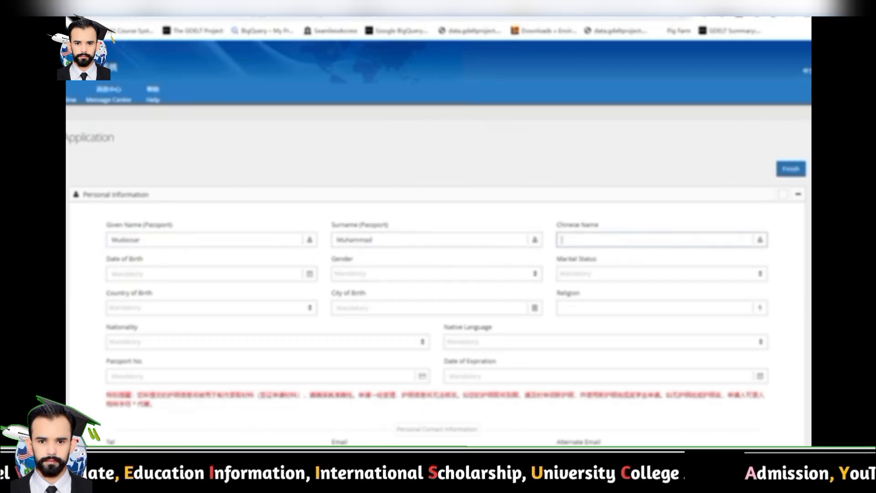
Pick a 1997 date of birth in the Date of Birth picker
{"action": "key", "text": "Tab"}
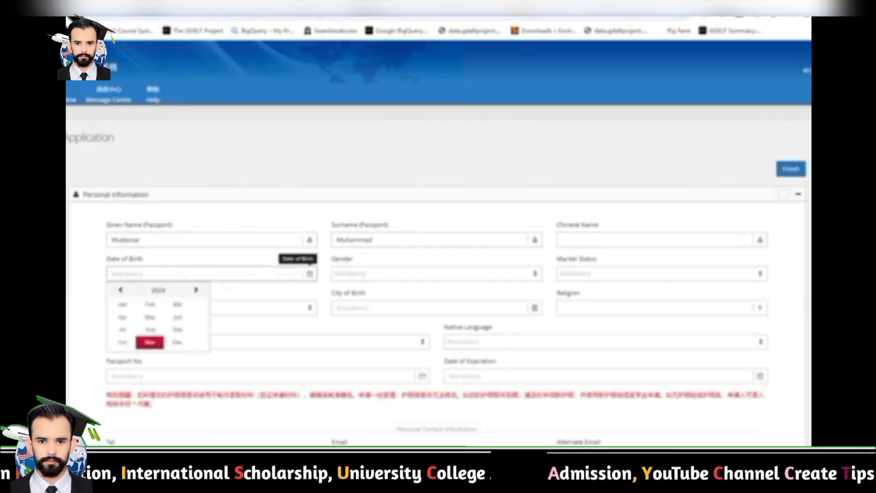
{"action": "left_click", "coordinate": [158, 290]}
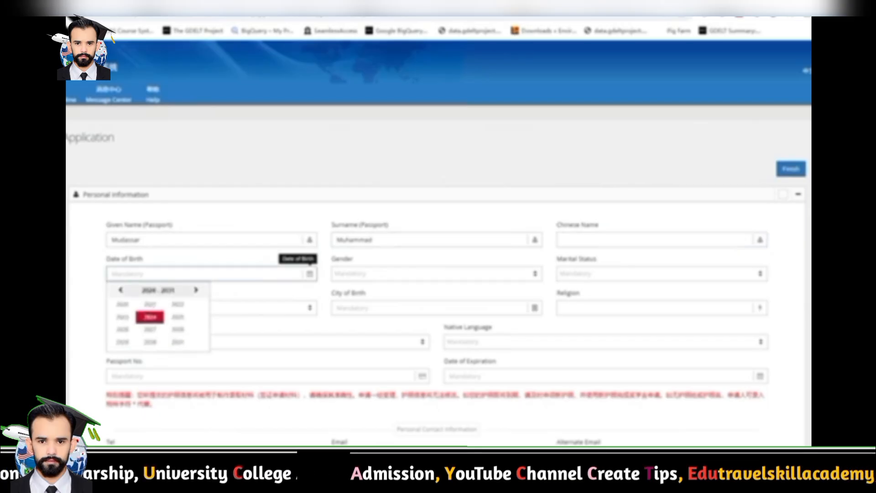
{"action": "left_click", "coordinate": [120, 290]}
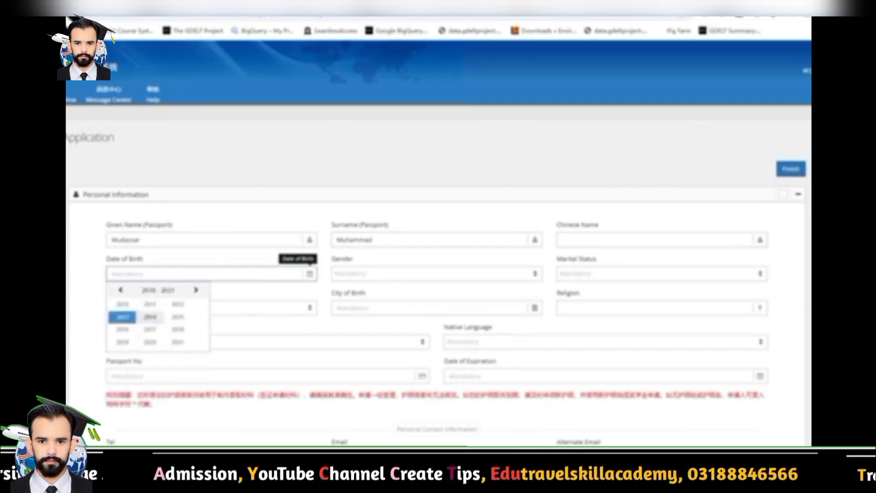
{"action": "left_click", "coordinate": [121, 290]}
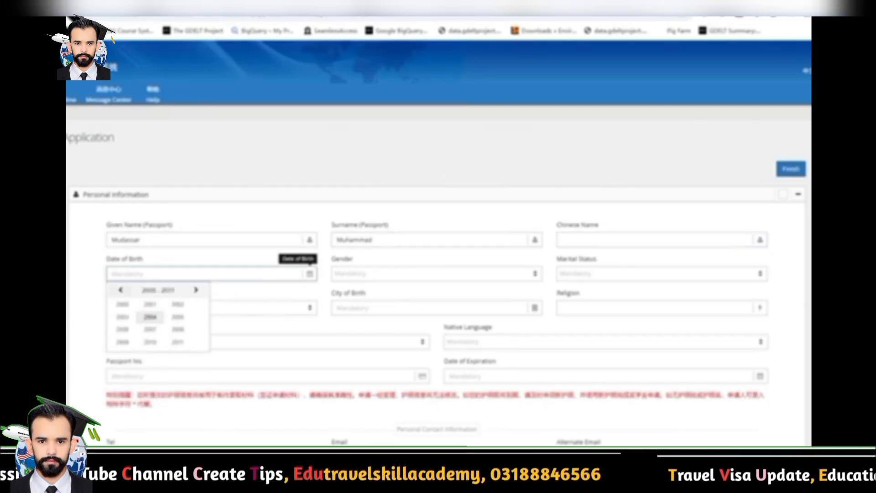
{"action": "left_click", "coordinate": [150, 328]}
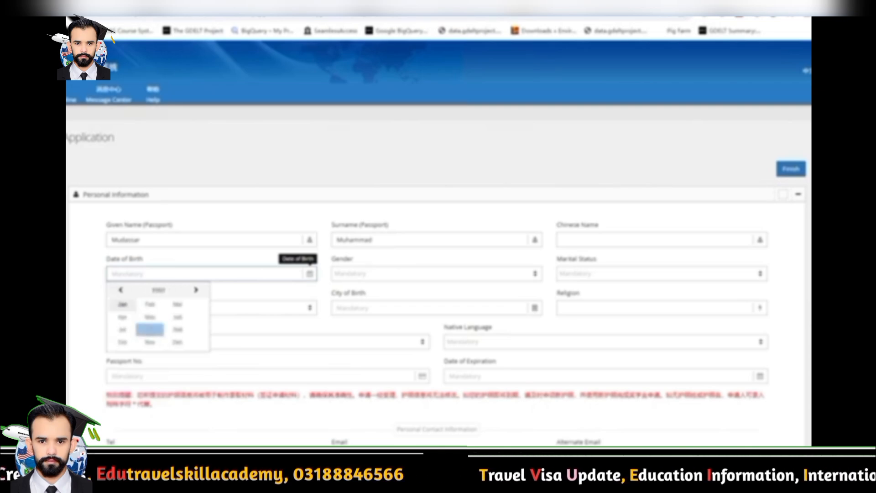
{"action": "left_click", "coordinate": [178, 317]}
{"action": "left_click", "coordinate": [172, 319]}
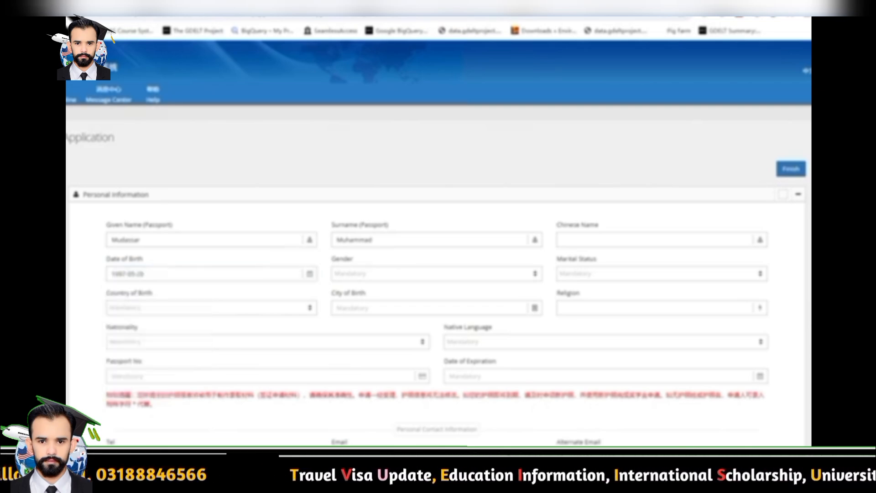
Set gender to Male and marital status to Married
{"action": "left_click", "coordinate": [436, 274]}
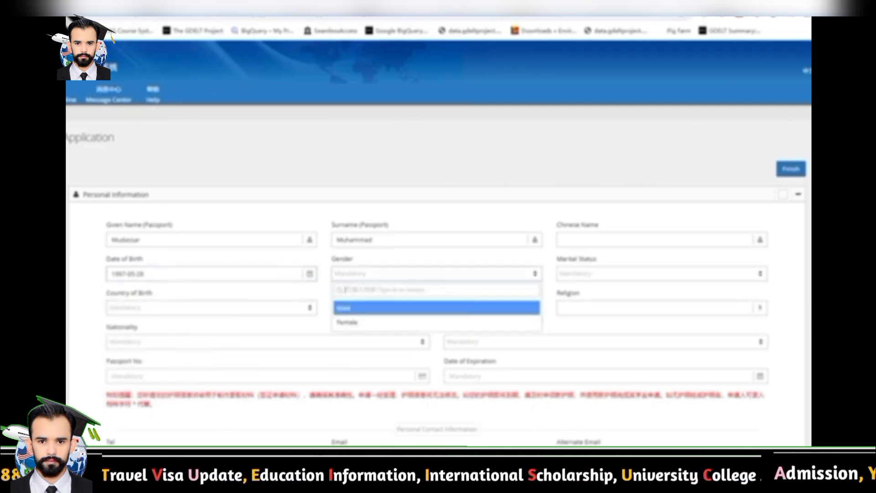
{"action": "left_click", "coordinate": [436, 308]}
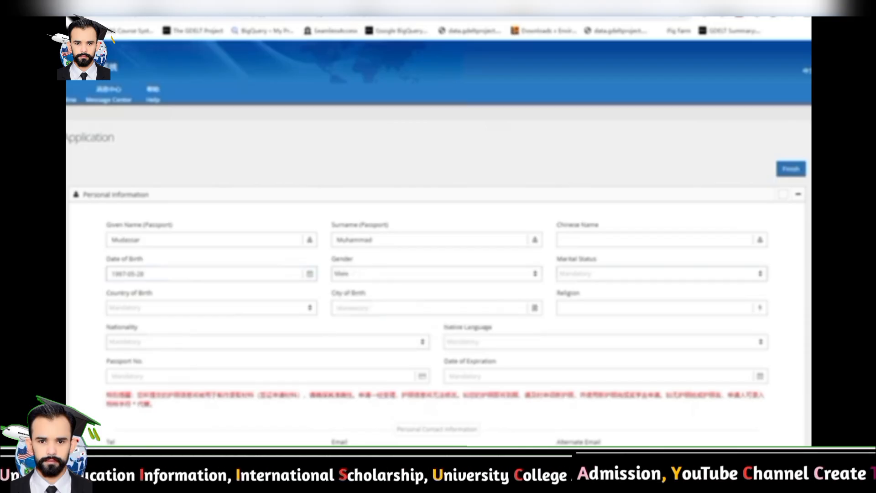
{"action": "left_click", "coordinate": [662, 274]}
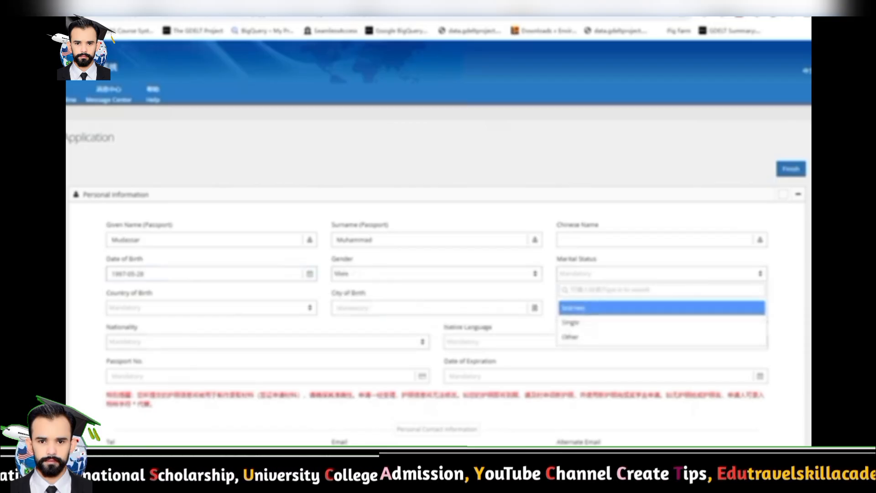
{"action": "left_click", "coordinate": [662, 308]}
{"action": "left_click", "coordinate": [211, 308]}
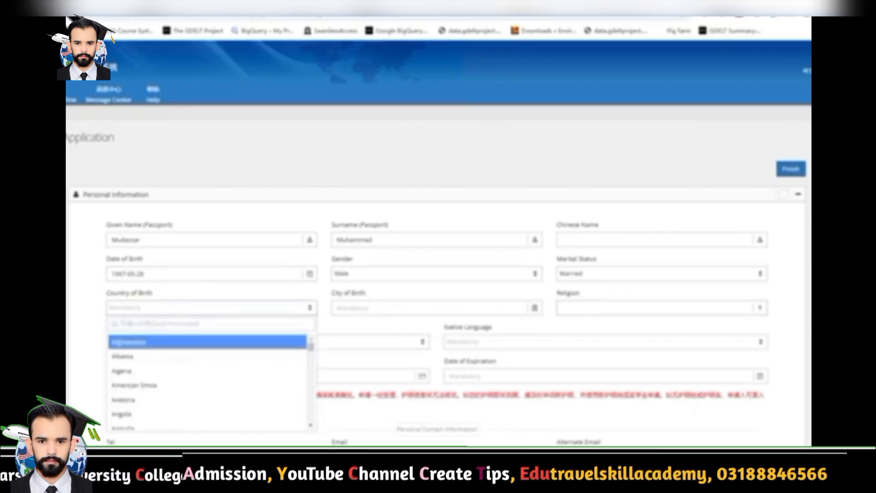
Set country of birth to Pakistan, city of birth to Lahore and religion to Islam
{"action": "type", "text": "pak"}
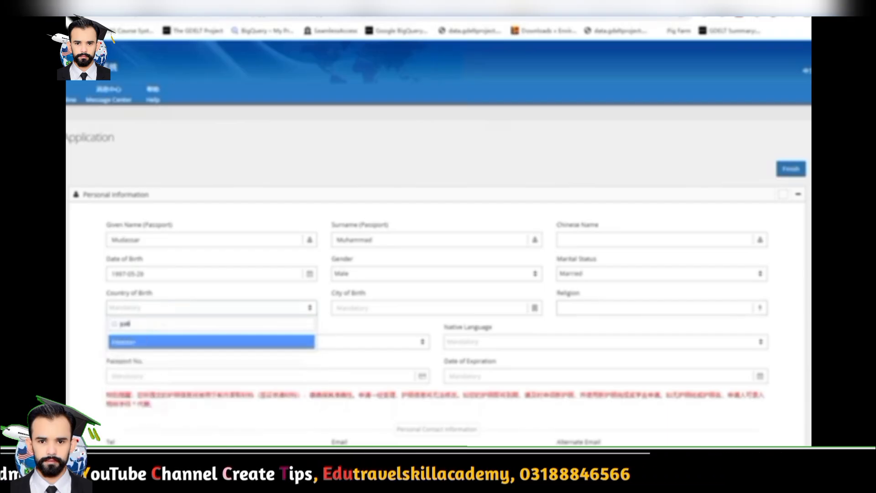
{"action": "key", "text": "Return"}
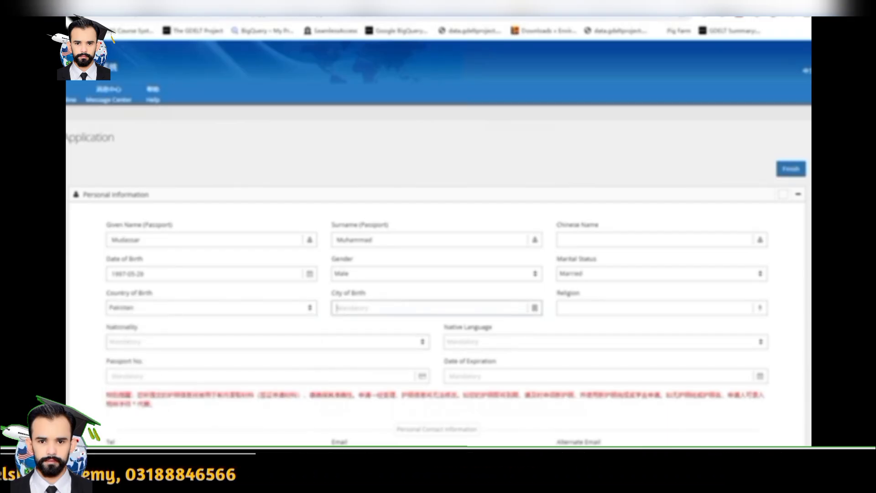
{"action": "type", "text": "l"}
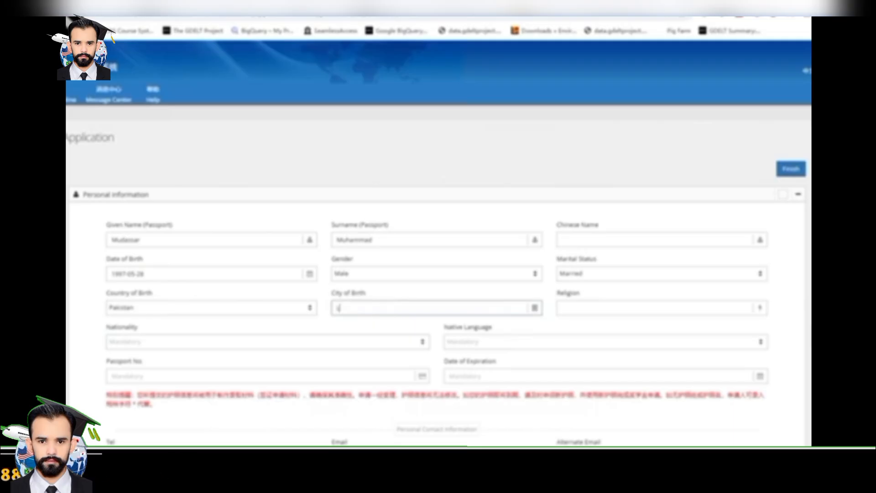
{"action": "type", "text": "ahore"}
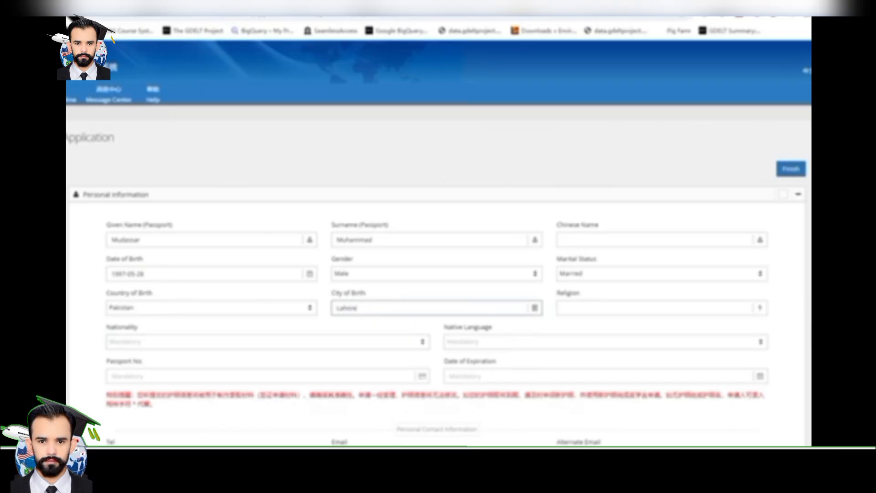
{"action": "key", "text": "Tab"}
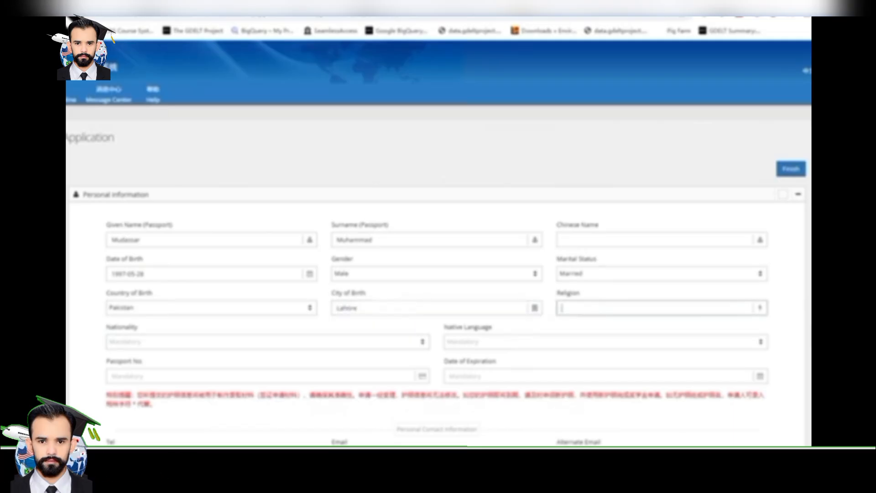
{"action": "type", "text": "Islam"}
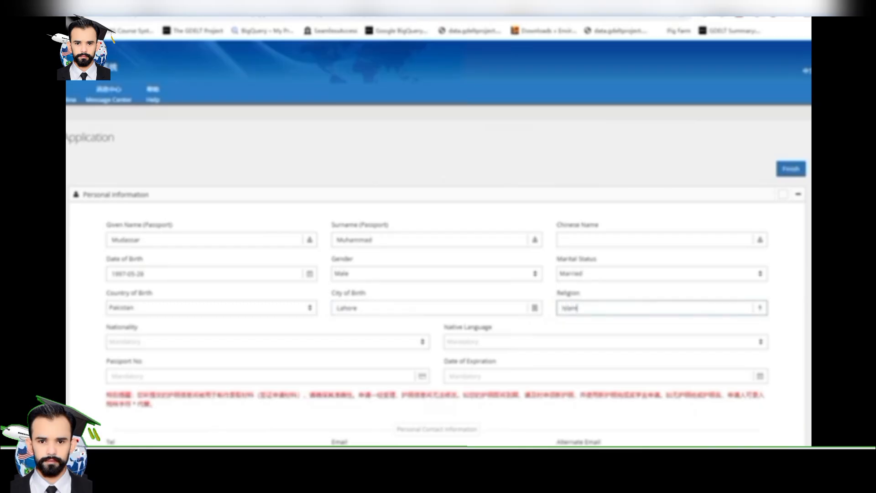
Set nationality to Pakistan and native language to Urdu
{"action": "scroll", "coordinate": [438, 246], "scroll_direction": "down", "scroll_amount": 2}
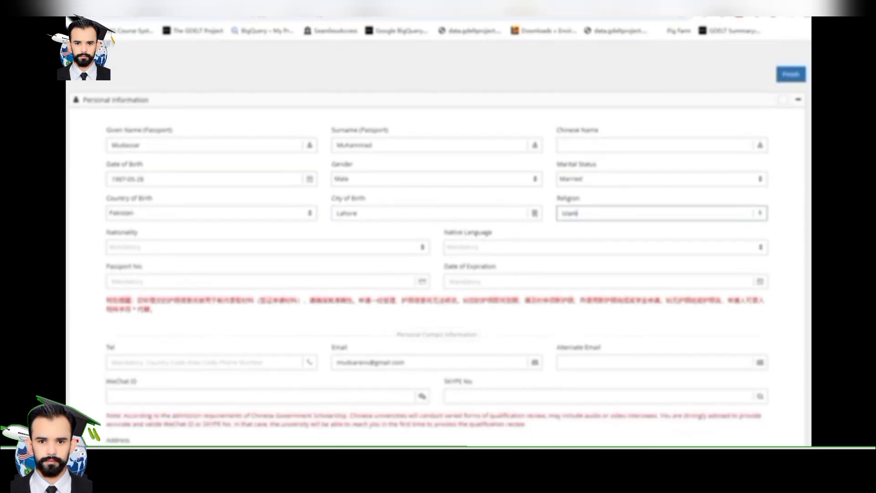
{"action": "left_click", "coordinate": [268, 246]}
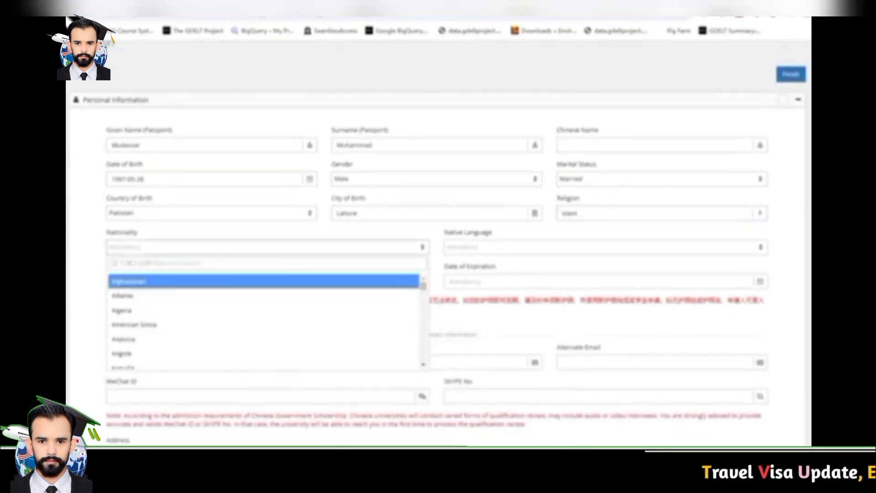
{"action": "type", "text": "pak"}
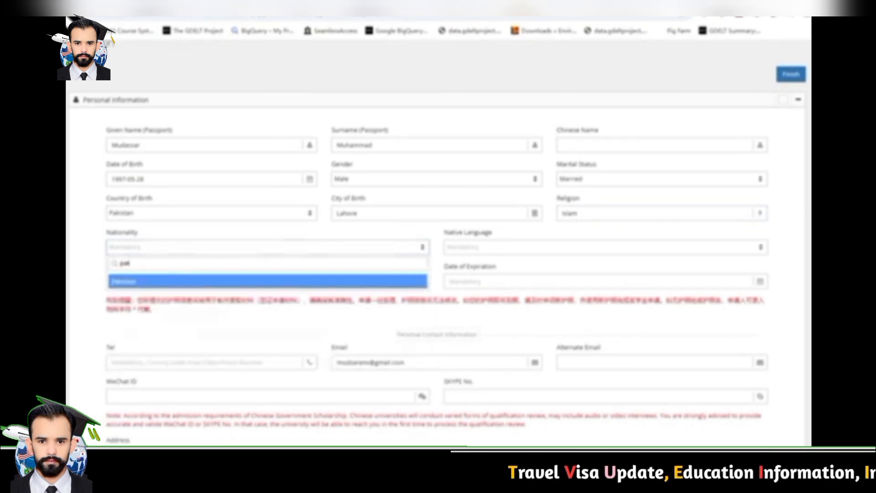
{"action": "left_click", "coordinate": [268, 281]}
{"action": "left_click", "coordinate": [605, 247]}
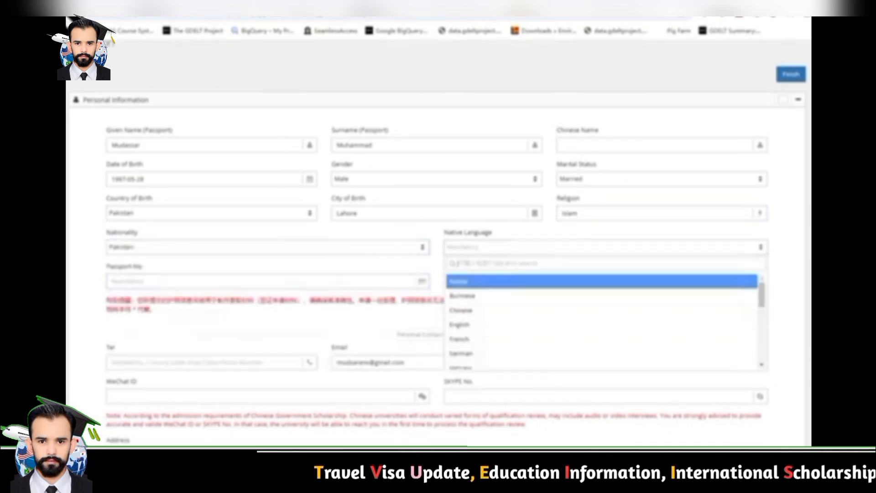
{"action": "type", "text": "pun"}
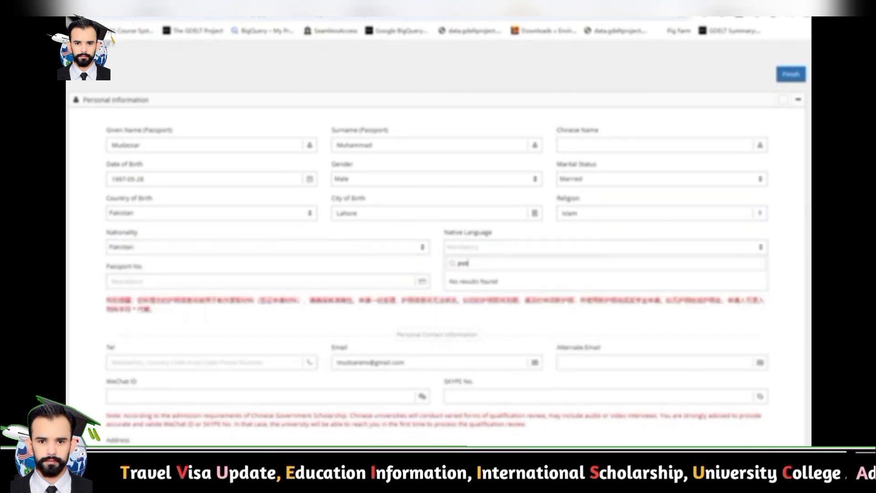
{"action": "key", "text": "BackSpace"}
{"action": "key", "text": "BackSpace"}
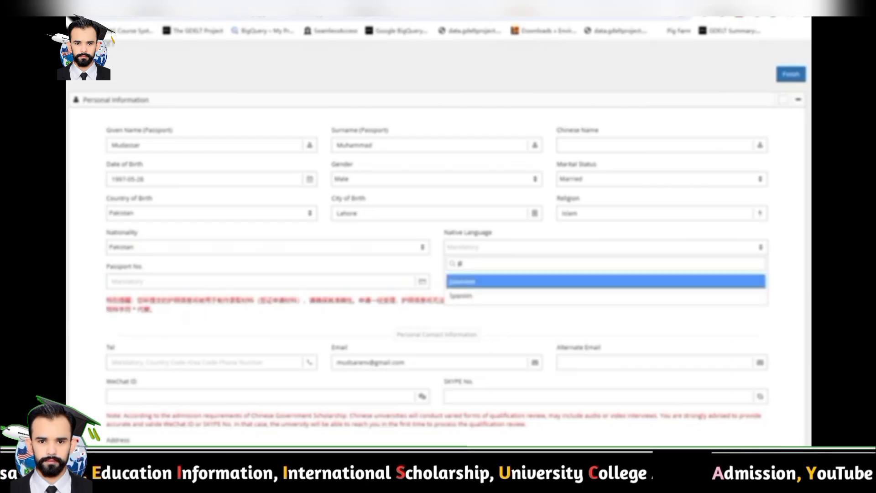
{"action": "key", "text": "BackSpace"}
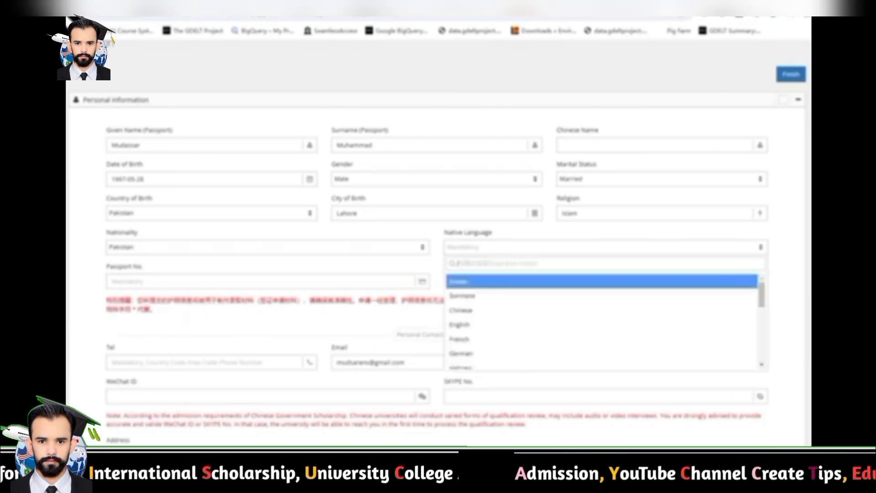
{"action": "type", "text": "urdu"}
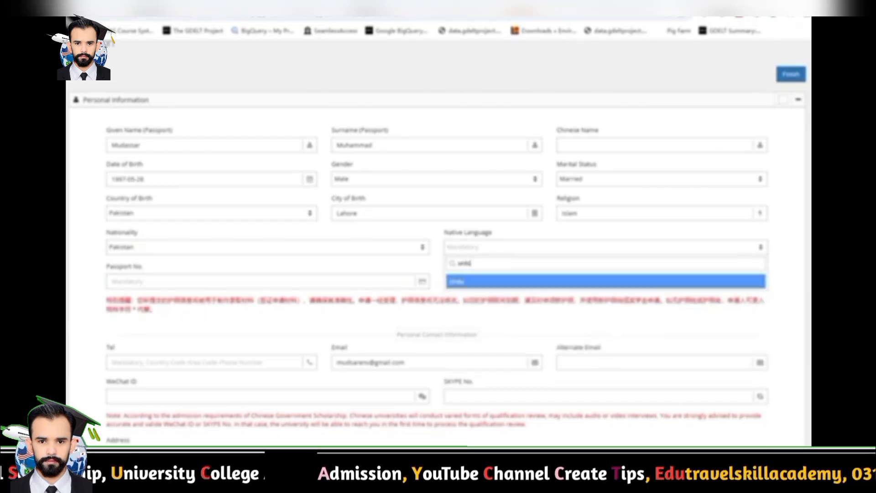
{"action": "key", "text": "Return"}
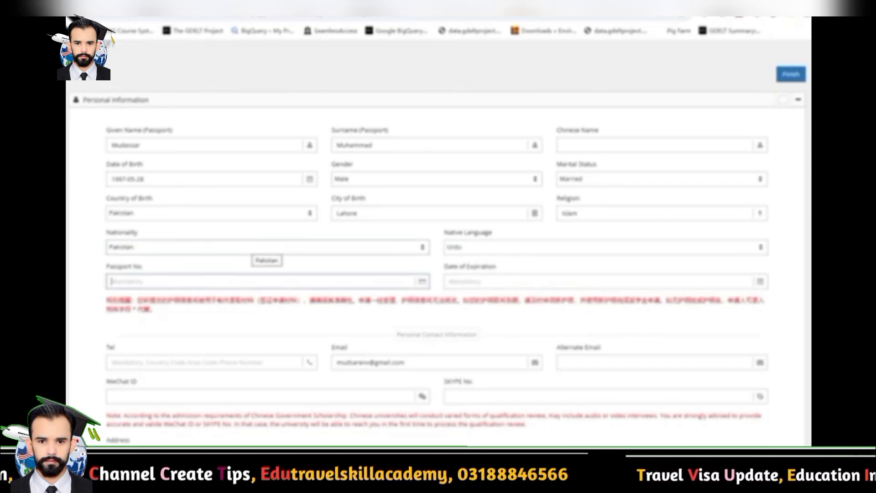
Enter the passport number and set the passport expiry date to 2029-05-02
{"action": "type", "text": "ljhl"}
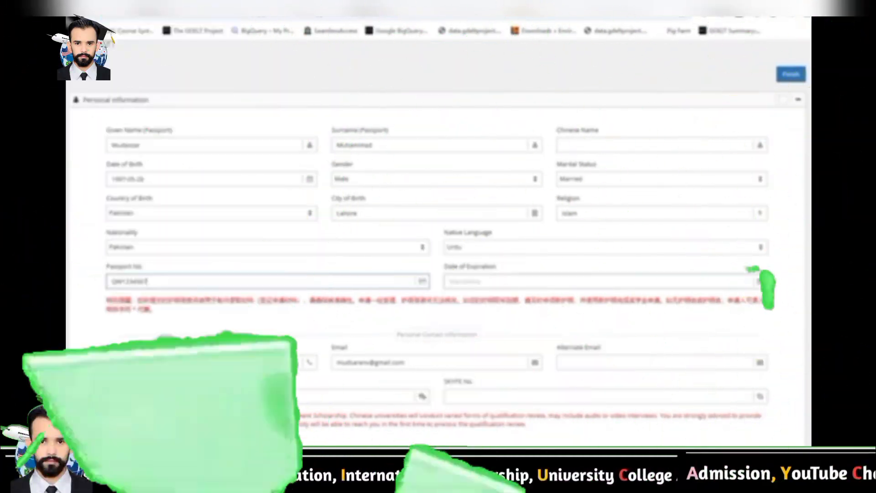
{"action": "left_click", "coordinate": [498, 282]}
{"action": "left_click", "coordinate": [496, 297]}
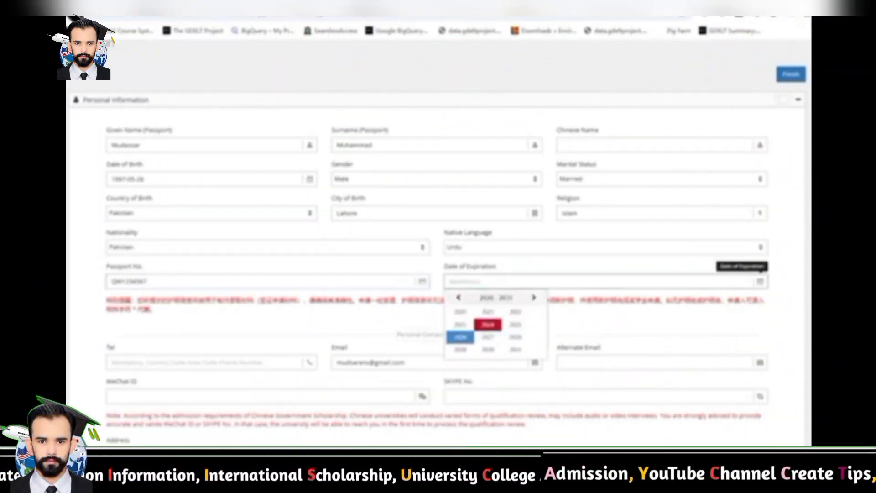
{"action": "left_click", "coordinate": [459, 349]}
{"action": "left_click", "coordinate": [489, 325]}
{"action": "left_click", "coordinate": [494, 326]}
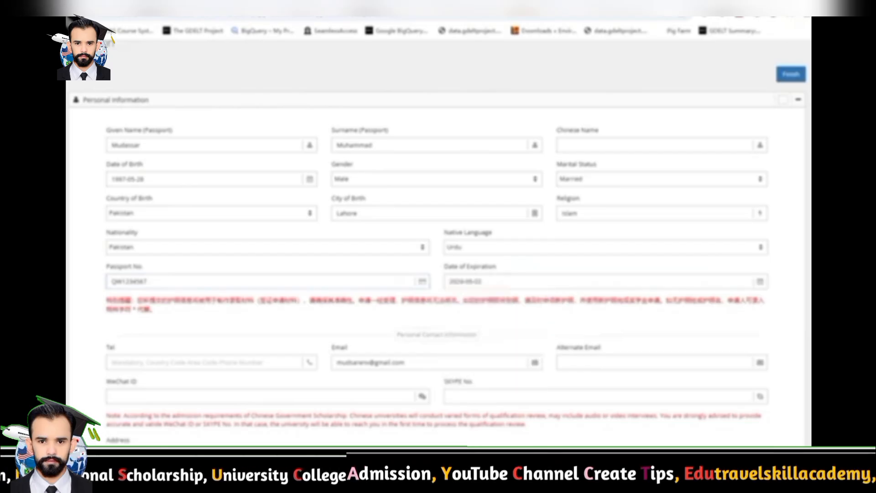
{"action": "scroll", "coordinate": [438, 228], "scroll_direction": "down", "scroll_amount": 1}
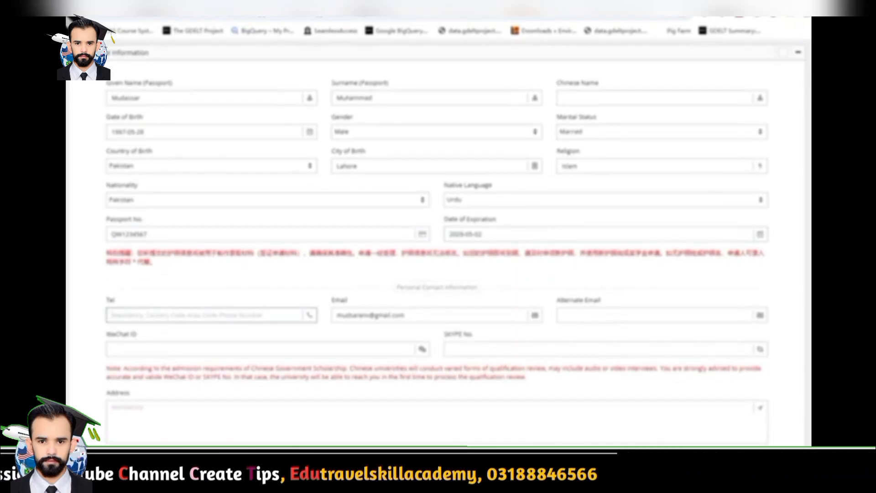
Enter the applicant's phone number and WeChat ID
{"action": "type", "text": "92300"}
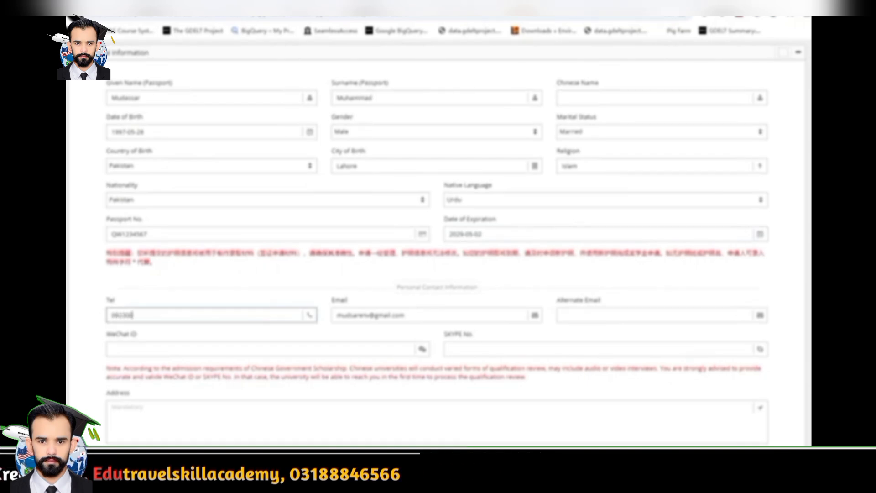
{"action": "type", "text": "1234567"}
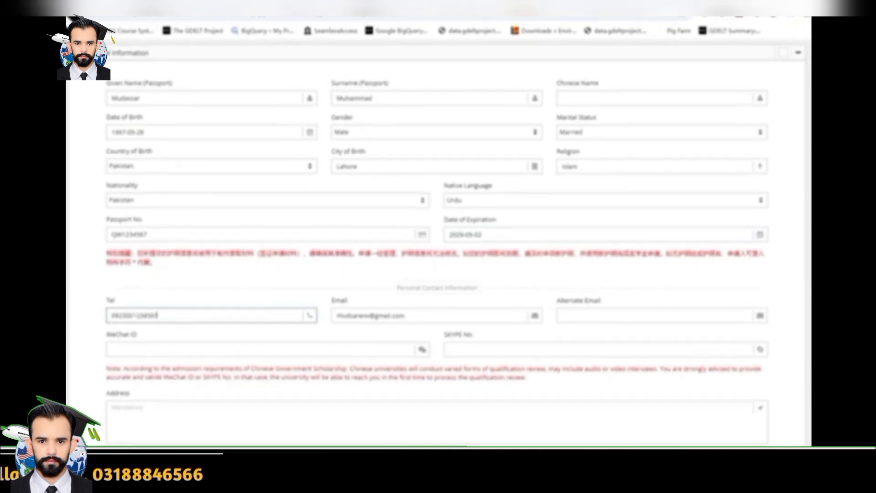
{"action": "scroll", "coordinate": [438, 247], "scroll_direction": "up", "scroll_amount": 1}
{"action": "scroll", "coordinate": [438, 247], "scroll_direction": "down", "scroll_amount": 3}
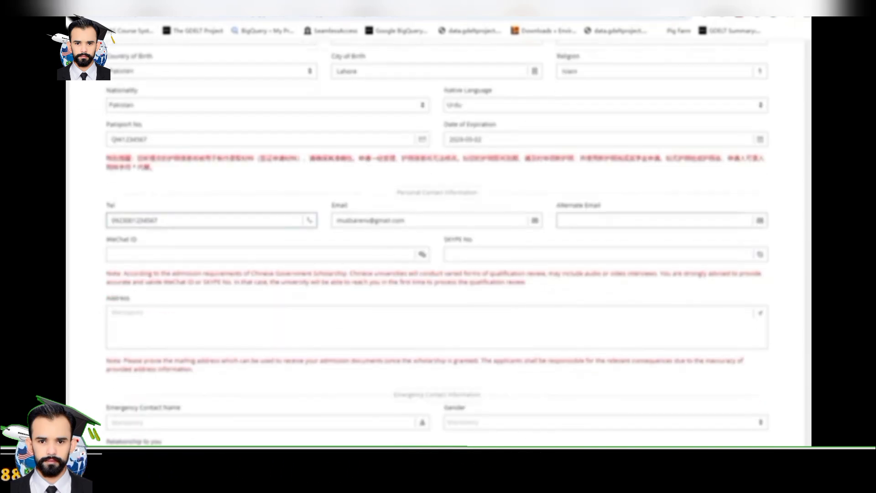
{"action": "left_click", "coordinate": [228, 254]}
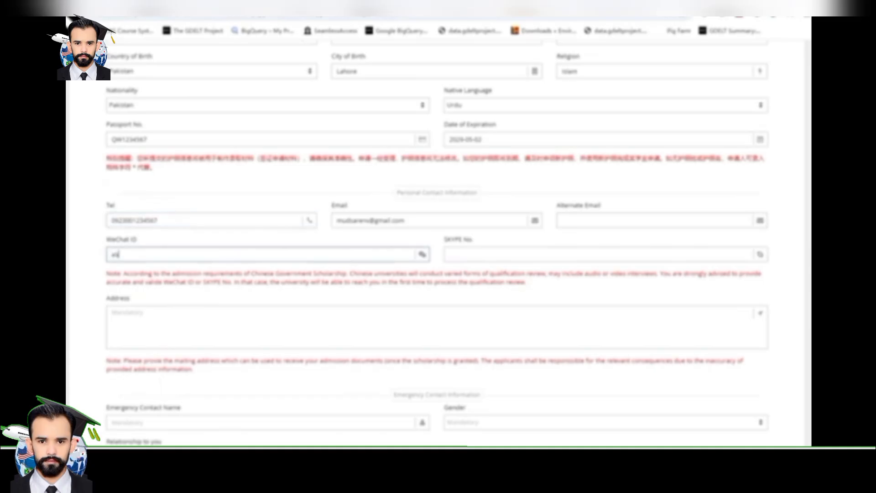
{"action": "type", "text": "abc123"}
{"action": "key", "text": "Tab"}
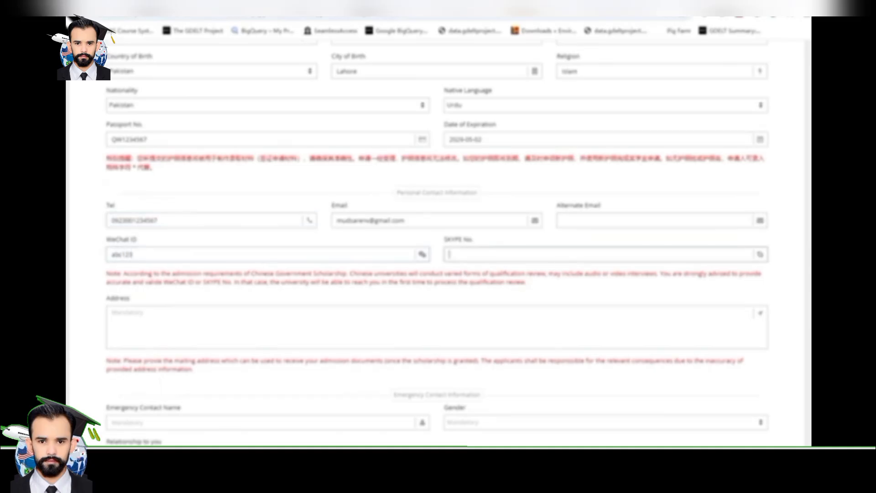
Type the applicant's street and city into the mailing Address box
{"action": "scroll", "coordinate": [438, 246], "scroll_direction": "down", "scroll_amount": 2}
{"action": "key", "text": "Tab"}
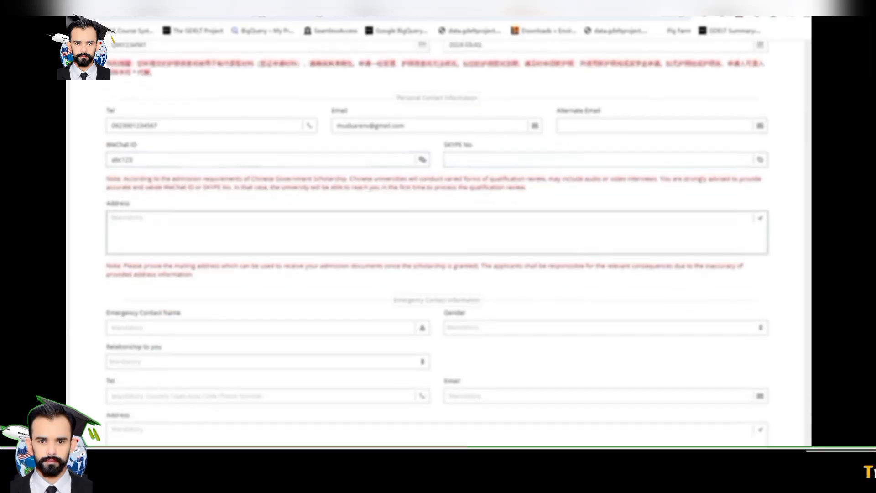
{"action": "type", "text": "test12"}
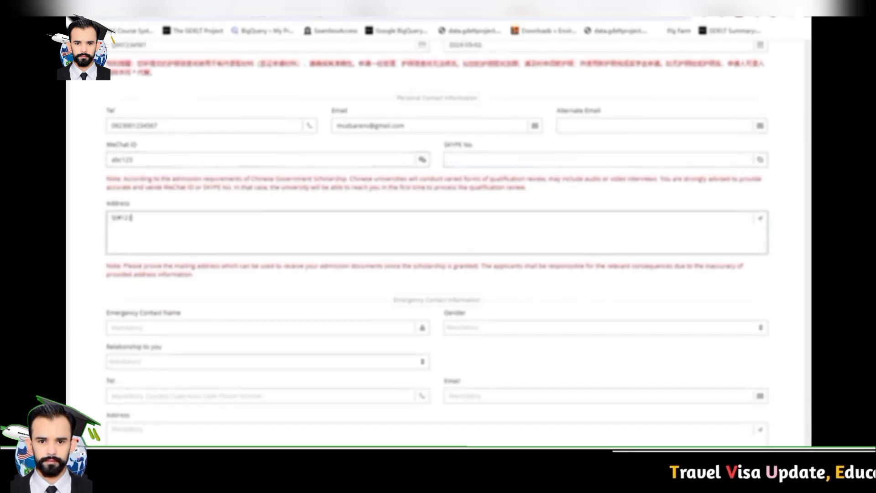
{"action": "type", "text": "3 s"}
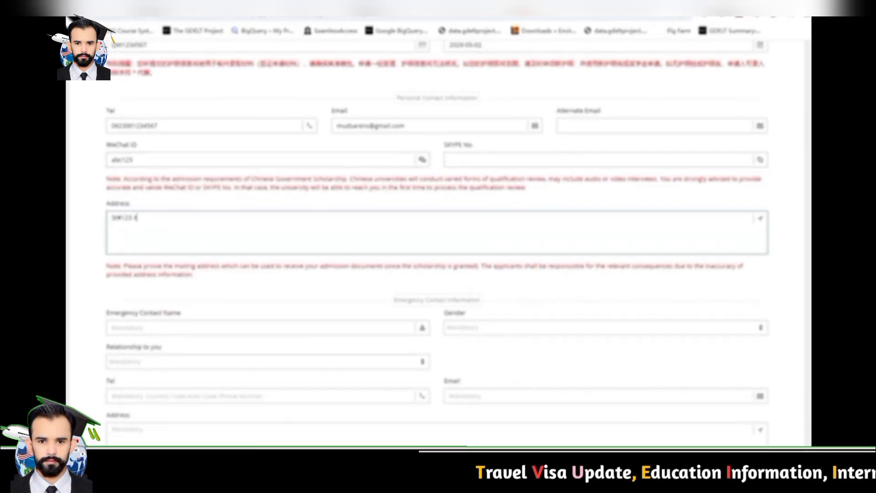
{"action": "key", "text": "BackSpace"}
{"action": "type", "text": "City"}
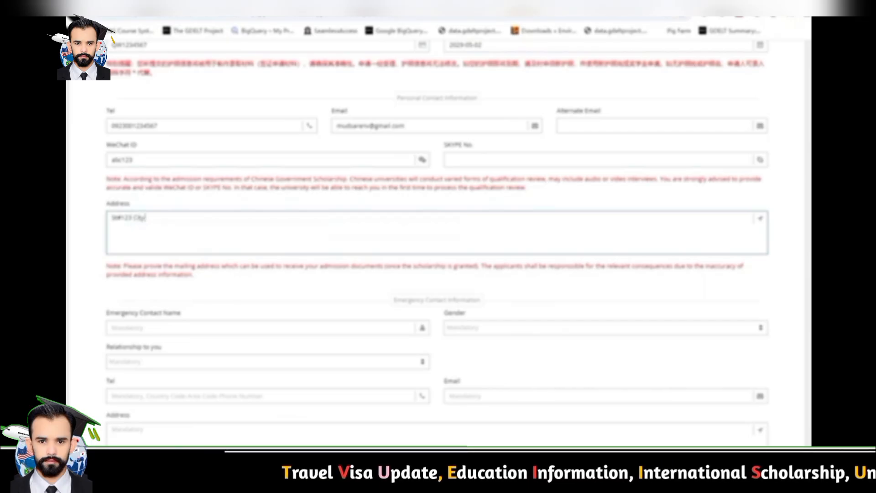
{"action": "type", "text": " XYZ"}
{"action": "scroll", "coordinate": [437, 228], "scroll_direction": "down", "scroll_amount": 2}
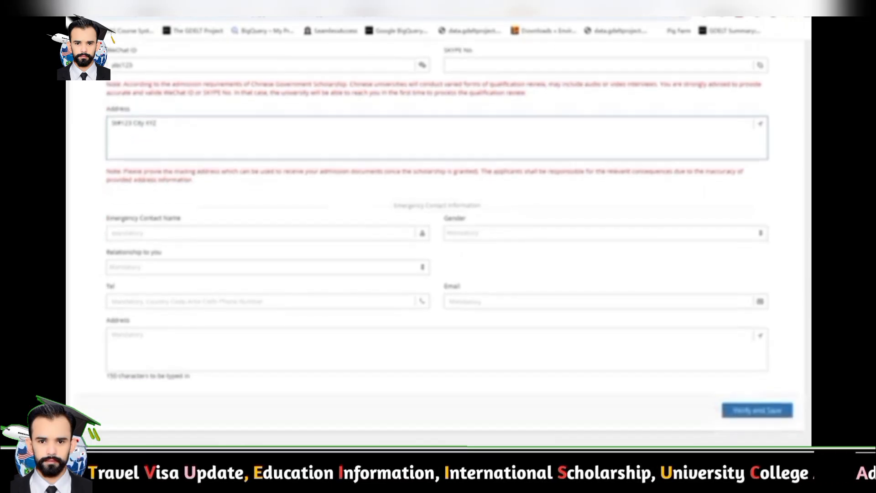
Enter the emergency contact's name and set their gender to Male
{"action": "left_click", "coordinate": [228, 233]}
{"action": "left_click_drag", "start_coordinate": [393, 205], "coordinate": [482, 205]}
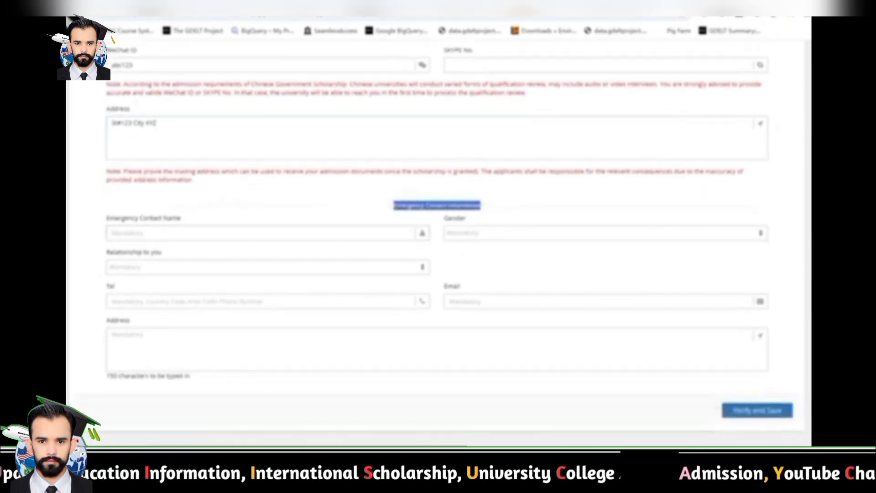
{"action": "left_click", "coordinate": [482, 207]}
{"action": "left_click_drag", "start_coordinate": [115, 218], "coordinate": [182, 218]}
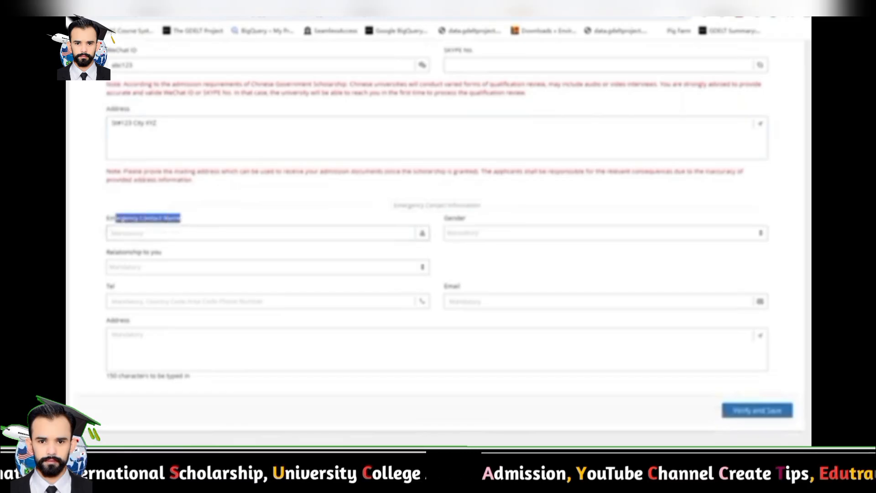
{"action": "left_click", "coordinate": [192, 233]}
{"action": "type", "text": "a"}
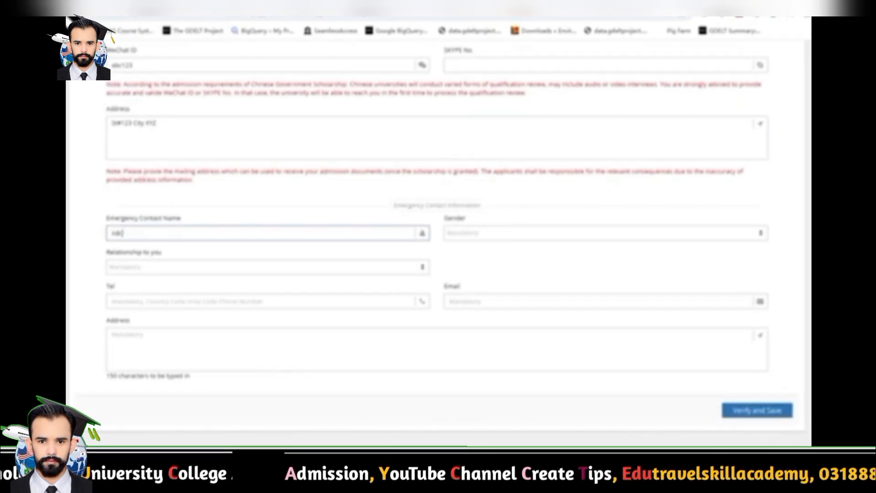
{"action": "left_click", "coordinate": [605, 233]}
{"action": "left_click", "coordinate": [606, 266]}
Set relationship to Sibling and enter the contact's phone number and e-mail
{"action": "left_click", "coordinate": [267, 267]}
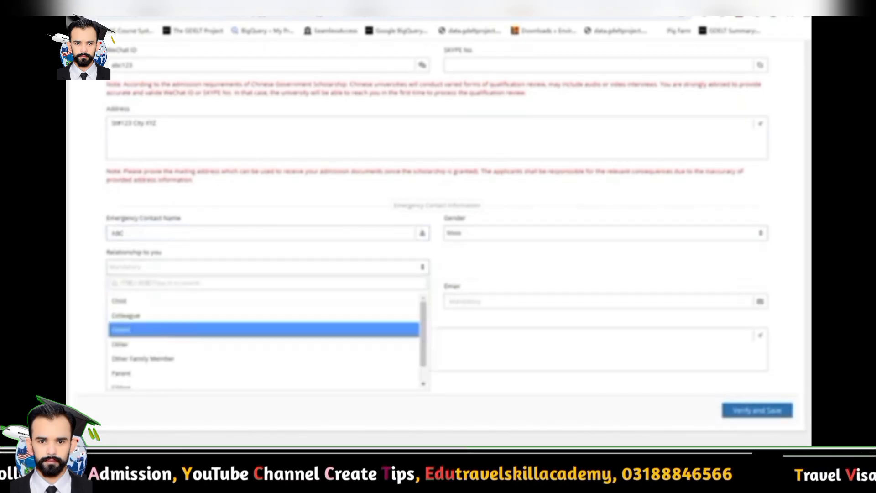
{"action": "scroll", "coordinate": [263, 342], "scroll_direction": "down", "scroll_amount": 1}
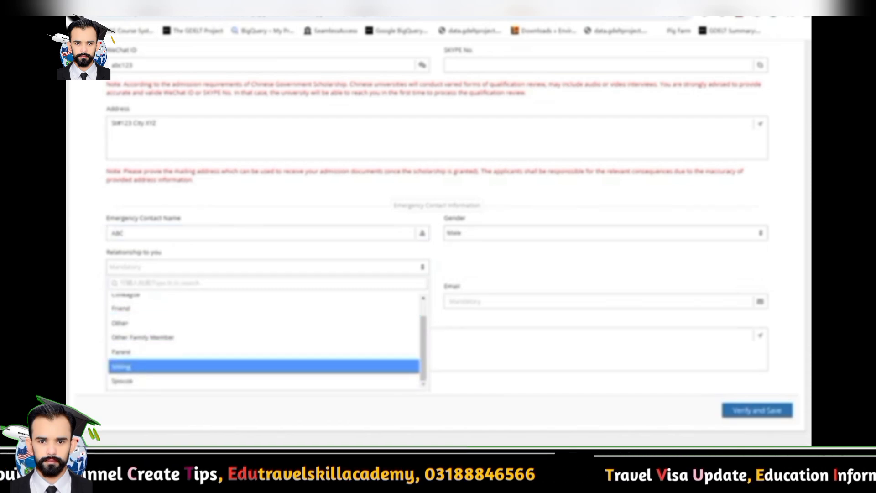
{"action": "left_click", "coordinate": [263, 367]}
{"action": "left_click", "coordinate": [263, 301]}
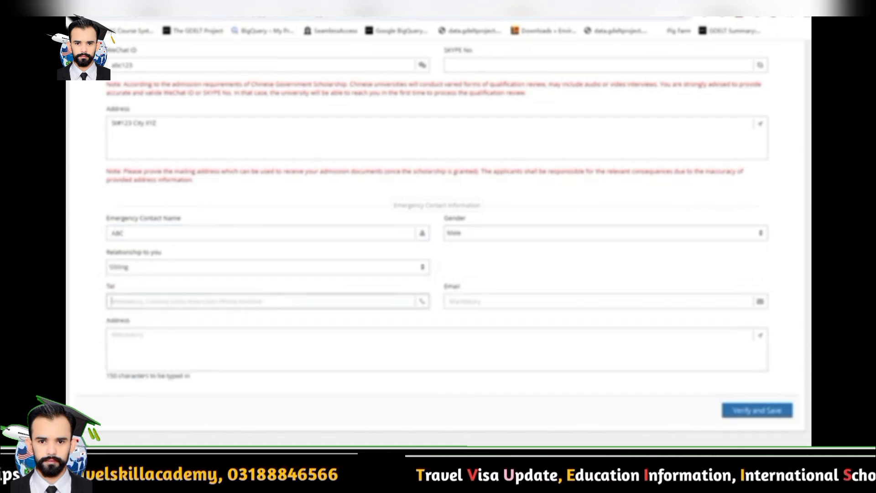
{"action": "type", "text": "032"}
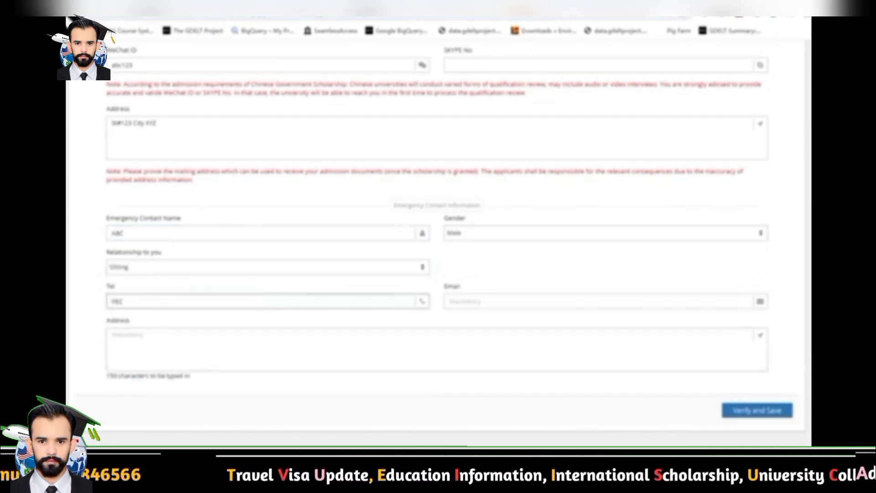
{"action": "type", "text": "1234567"}
{"action": "left_click", "coordinate": [597, 301]}
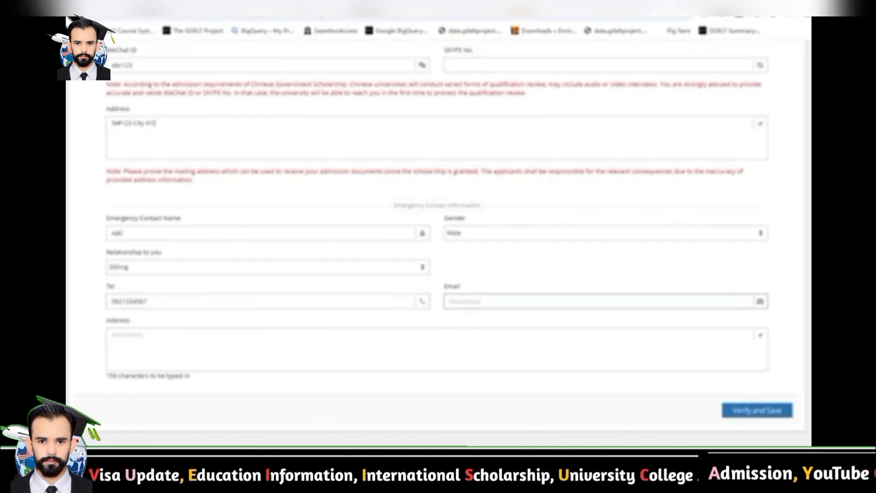
{"action": "type", "text": "abcd@gmail.com"}
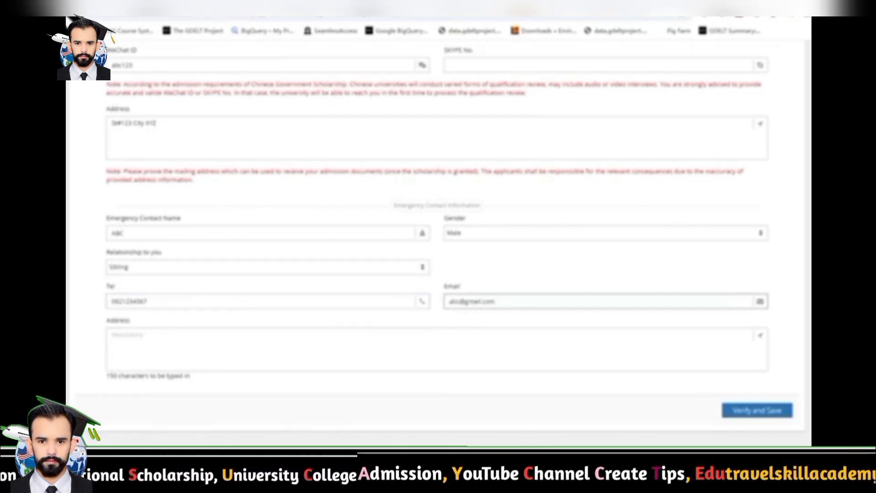
{"action": "key", "text": "Tab"}
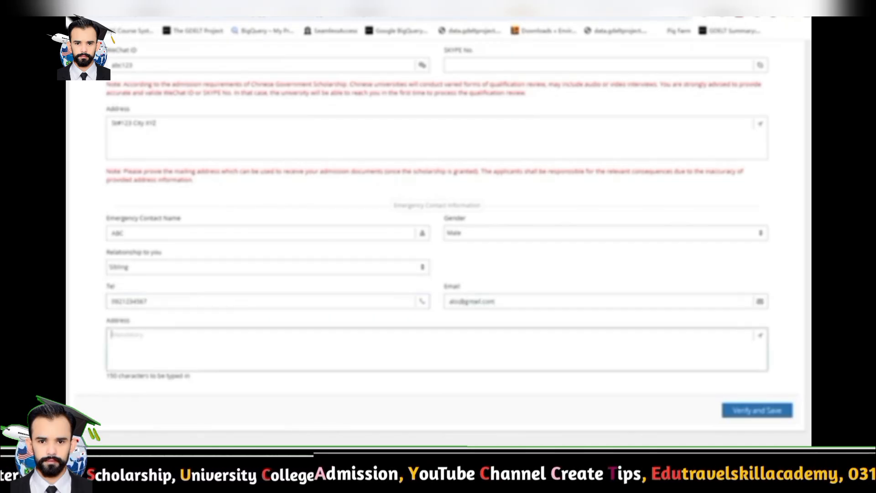
Copy the applicant's mailing address into the emergency contact's Address field
{"action": "left_click_drag", "start_coordinate": [158, 123], "coordinate": [113, 123]}
{"action": "right_click", "coordinate": [114, 123]}
{"action": "left_click", "coordinate": [144, 171]}
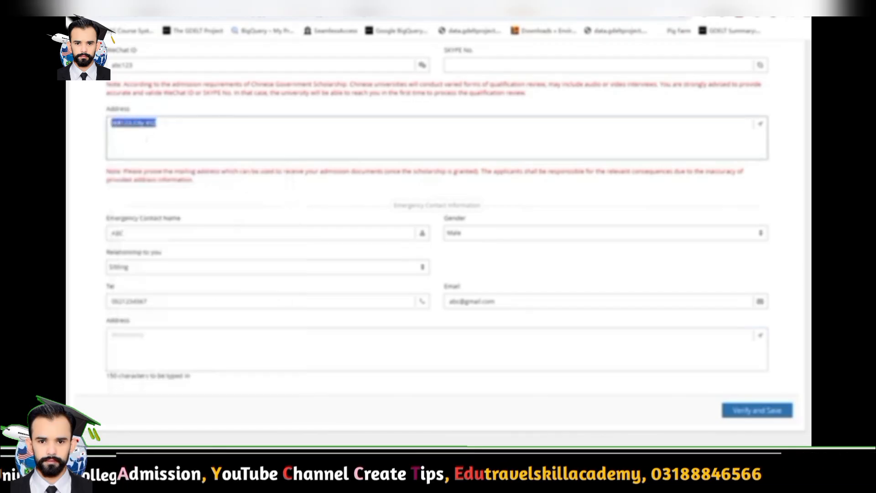
{"action": "left_click", "coordinate": [112, 335]}
{"action": "key", "text": "ctrl+v"}
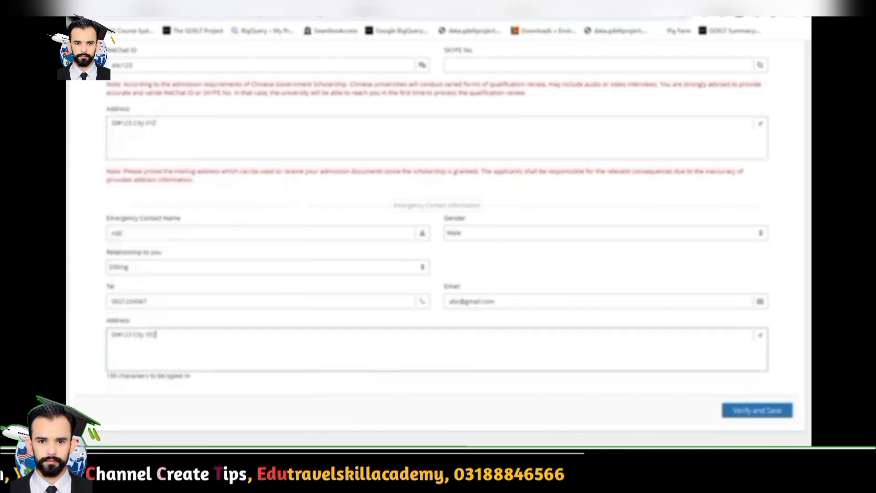
{"action": "scroll", "coordinate": [437, 260], "scroll_direction": "down", "scroll_amount": 2}
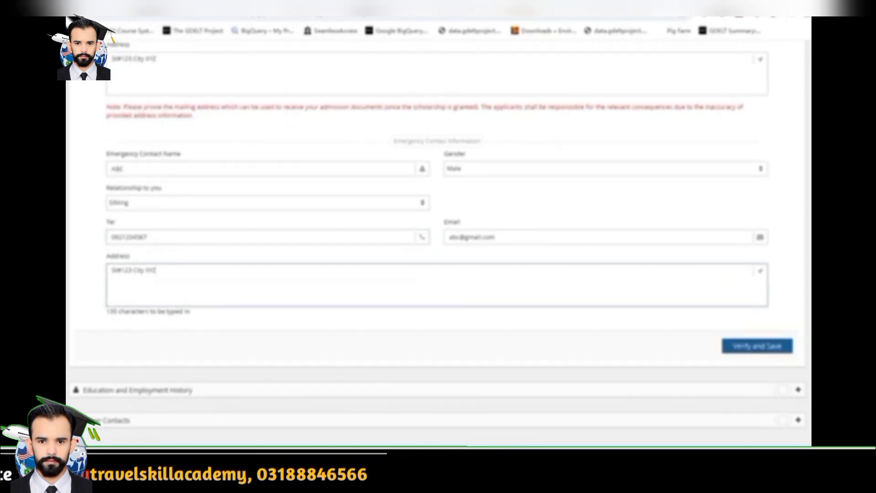
Verify and save the personal information and check the success message
{"action": "left_click", "coordinate": [757, 346]}
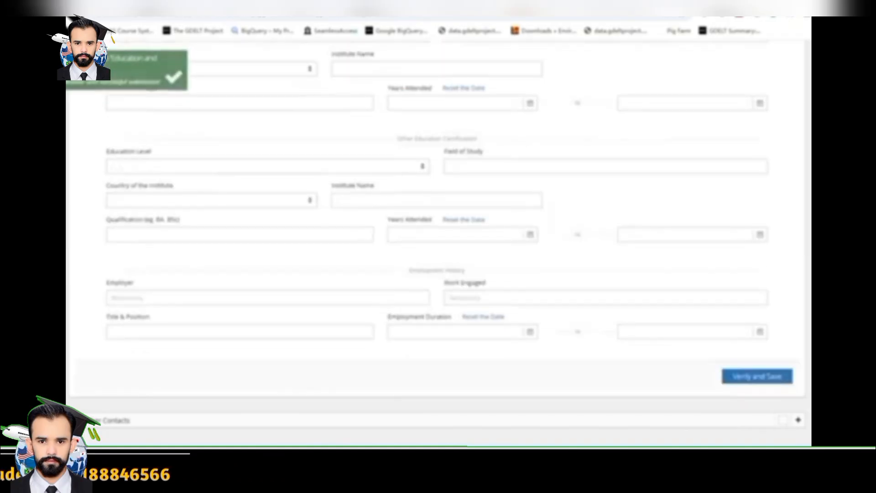
{"action": "left_click_drag", "start_coordinate": [76, 59], "coordinate": [86, 83]}
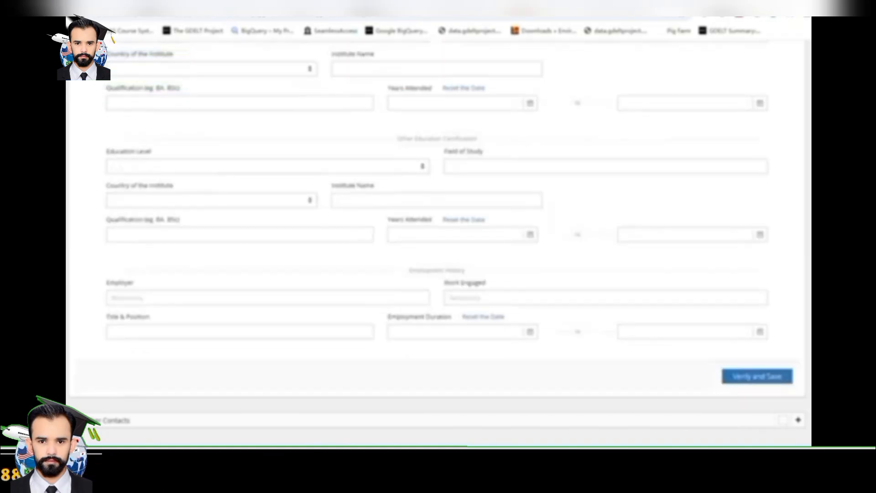
{"action": "scroll", "coordinate": [437, 243], "scroll_direction": "up", "scroll_amount": 6}
{"action": "scroll", "coordinate": [804, 234], "scroll_direction": "up", "scroll_amount": 3}
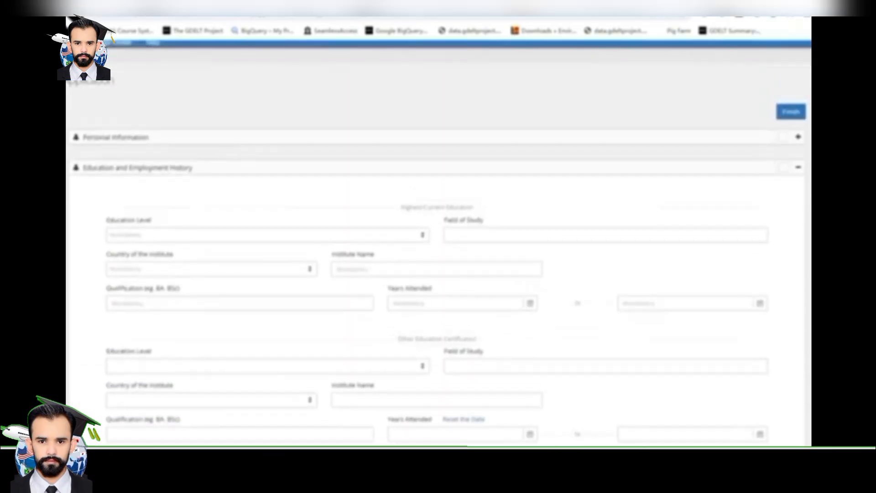
{"action": "mouse_move", "coordinate": [797, 224]}
{"action": "left_mouse_down"}
{"action": "mouse_move", "coordinate": [674, 222]}
{"action": "mouse_move", "coordinate": [875, 225]}
{"action": "mouse_move", "coordinate": [798, 219]}
{"action": "left_mouse_up"}
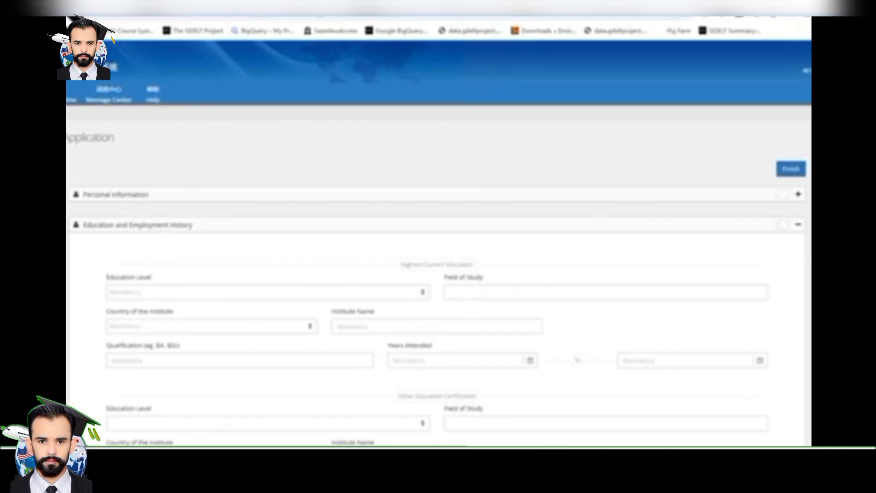
{"action": "scroll", "coordinate": [798, 149], "scroll_direction": "down", "scroll_amount": 1}
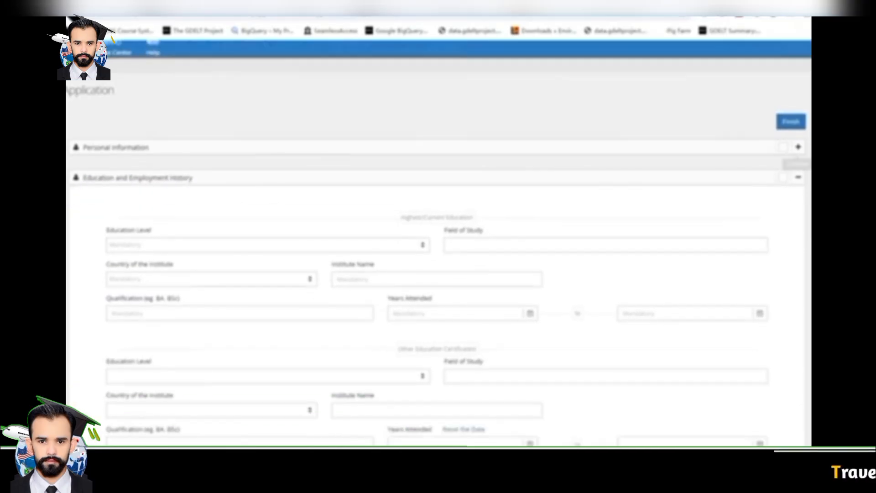
Expand and collapse Personal Information, then view the Education and Employment History panel
{"action": "left_click", "coordinate": [797, 146]}
{"action": "left_click", "coordinate": [797, 146]}
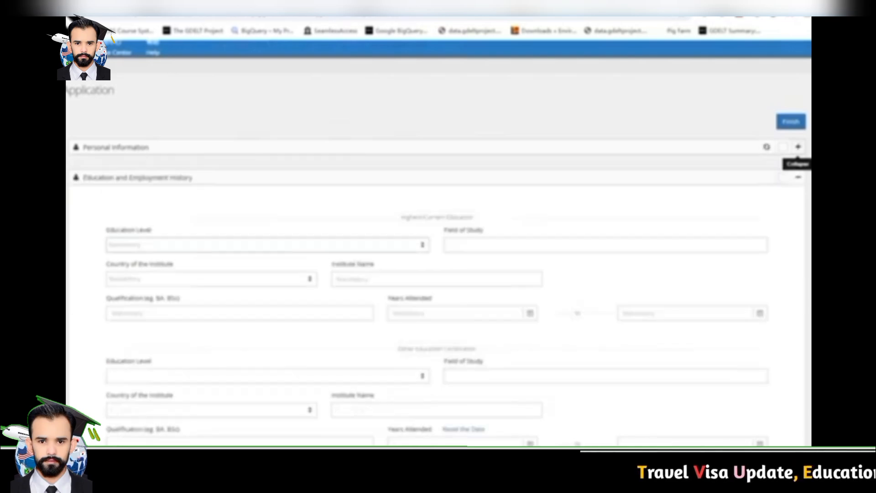
{"action": "scroll", "coordinate": [798, 155], "scroll_direction": "down", "scroll_amount": 2}
{"action": "scroll", "coordinate": [798, 60], "scroll_direction": "up", "scroll_amount": 1}
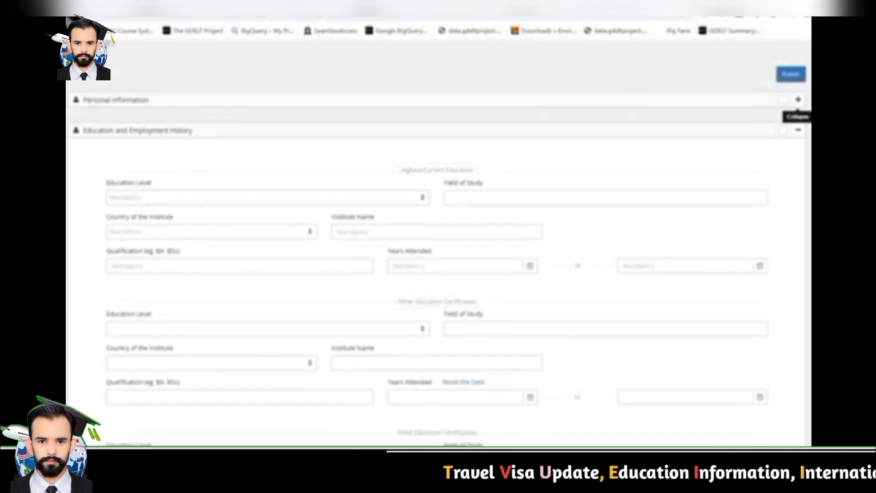
{"action": "left_click_drag", "start_coordinate": [401, 170], "coordinate": [473, 170]}
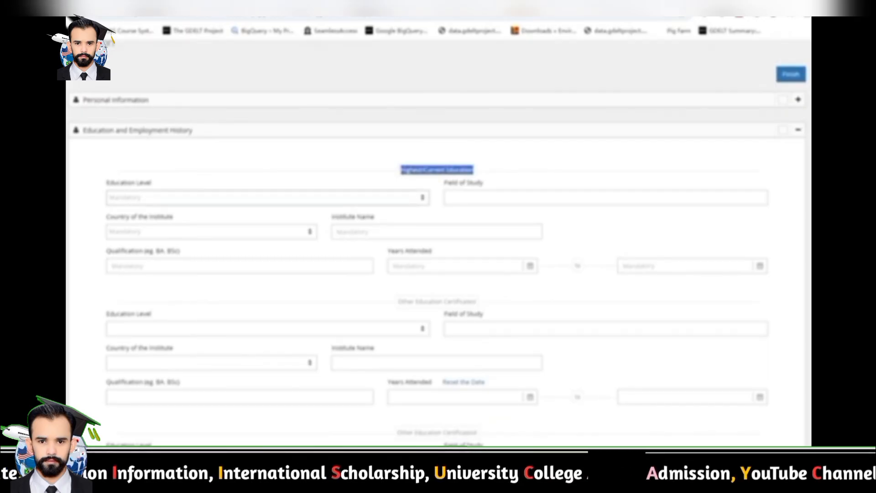
Set education level to Master's Degree, field Eco, institute ABC in Pakistan, qualification MPhil
{"action": "left_click", "coordinate": [267, 197]}
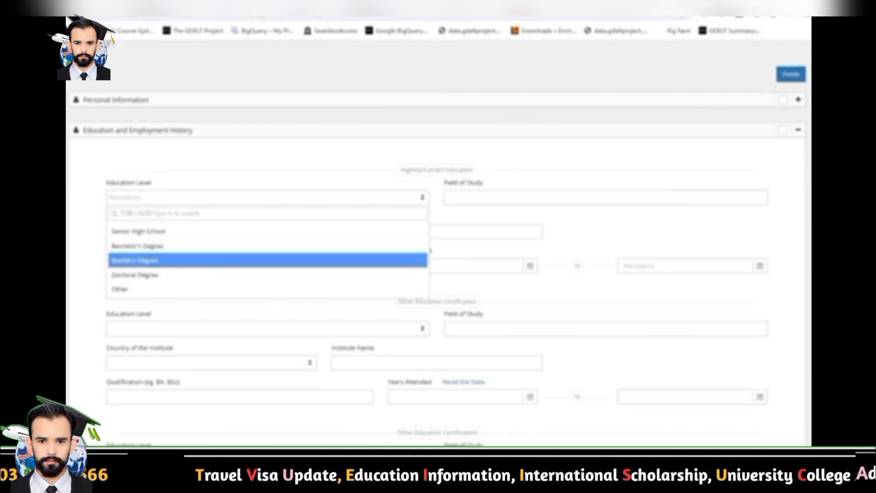
{"action": "left_click", "coordinate": [192, 260]}
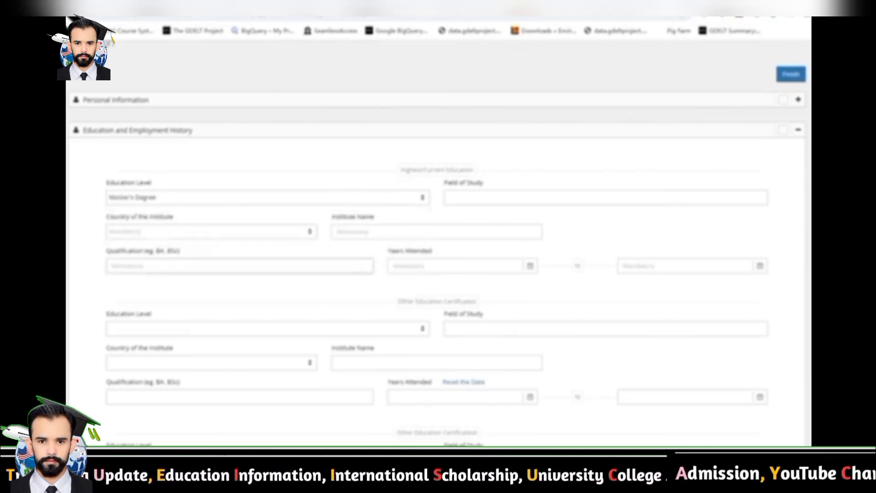
{"action": "left_click", "coordinate": [547, 198]}
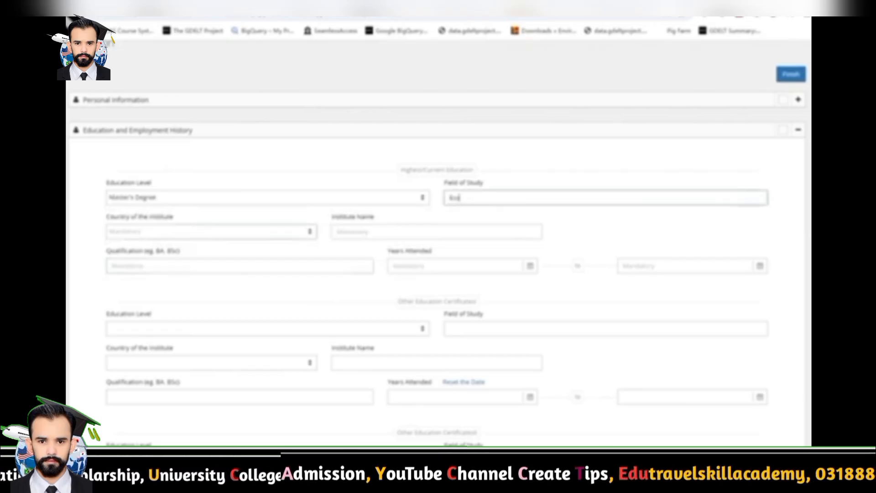
{"action": "left_click", "coordinate": [200, 232]}
{"action": "type", "text": "pak"}
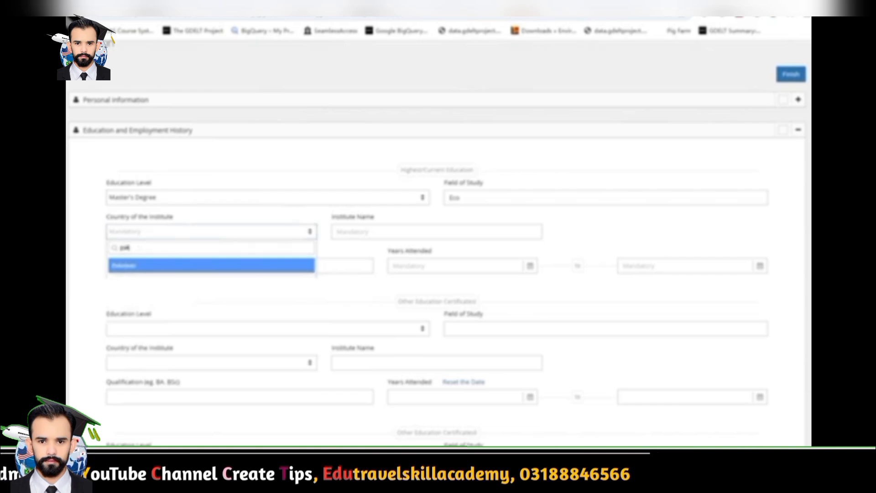
{"action": "key", "text": "Return"}
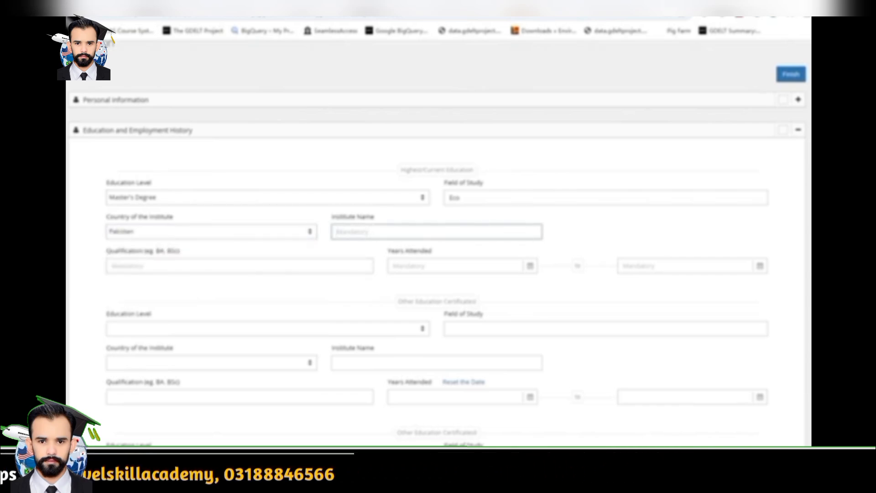
{"action": "type", "text": "Gi"}
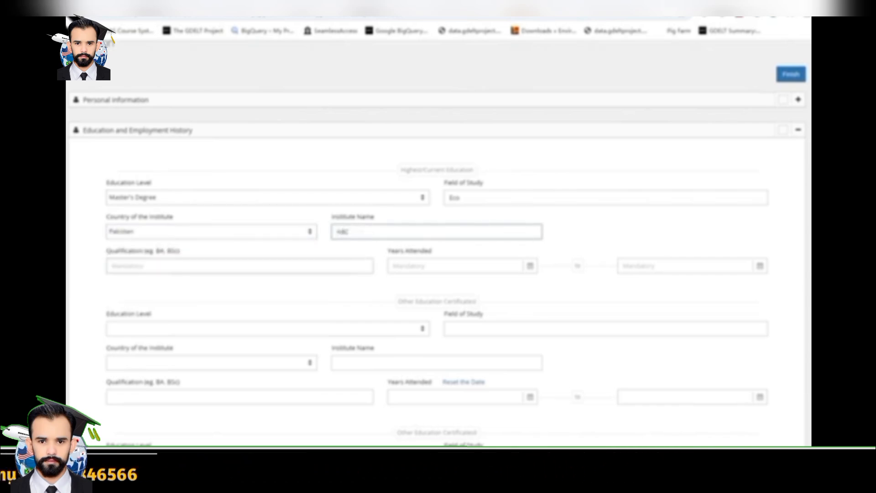
{"action": "key", "text": "Tab"}
{"action": "type", "text": "M"}
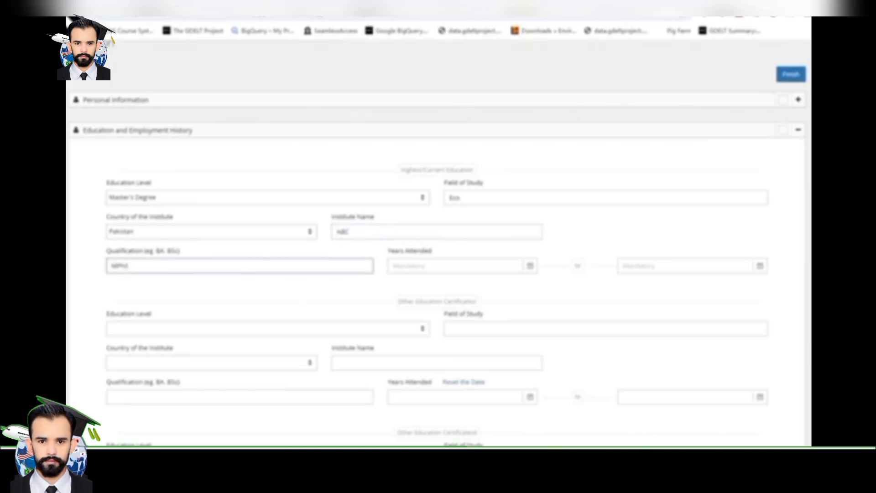
{"action": "key", "text": "Tab"}
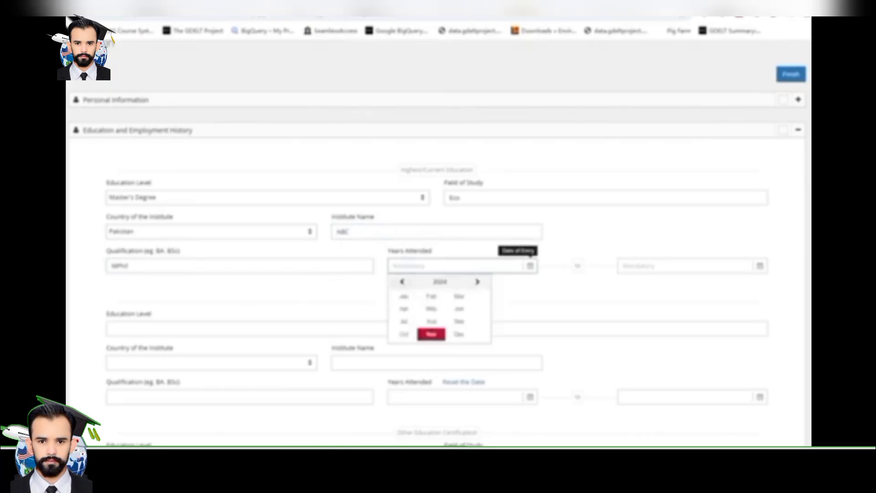
Set Years Attended from 2023-08-01 to 2024-08-31
{"action": "left_click", "coordinate": [439, 281]}
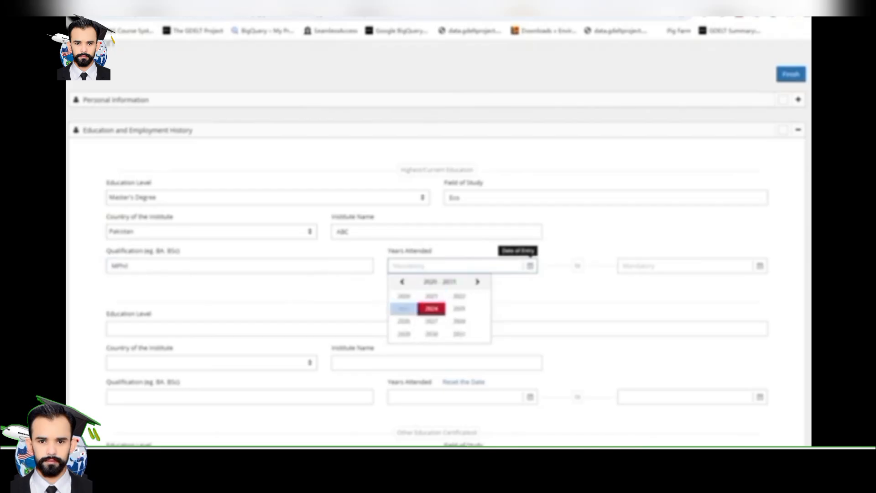
{"action": "left_click", "coordinate": [403, 308]}
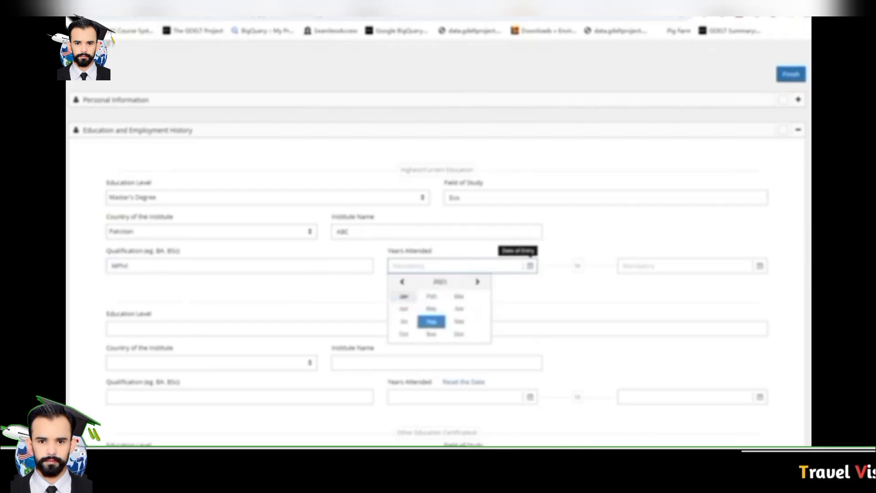
{"action": "left_click", "coordinate": [431, 322]}
{"action": "left_click", "coordinate": [424, 312]}
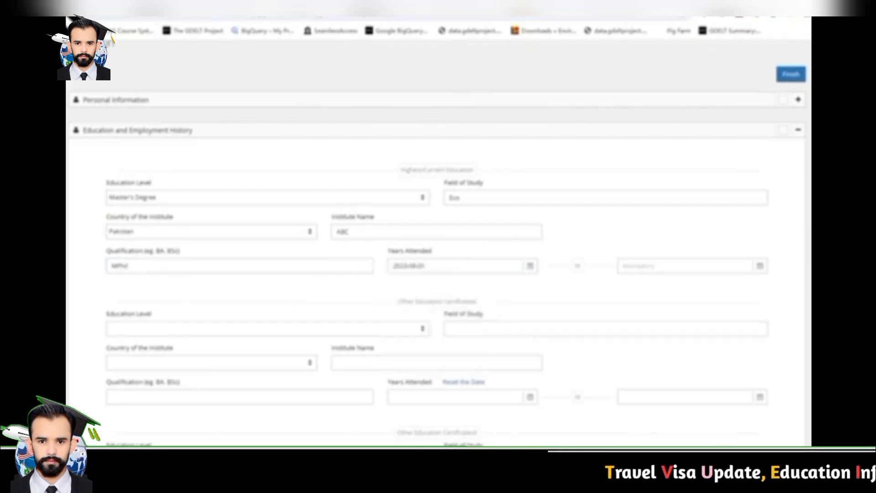
{"action": "left_click", "coordinate": [644, 266]}
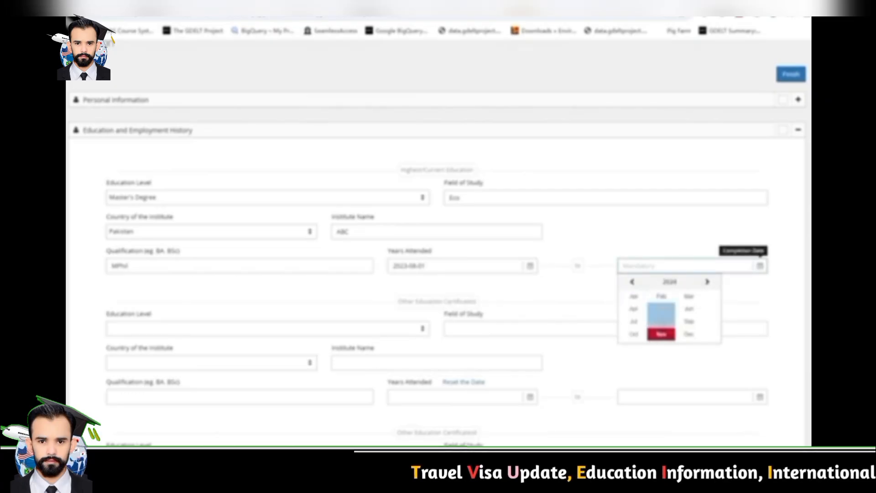
{"action": "left_click", "coordinate": [661, 321]}
{"action": "left_click", "coordinate": [706, 366]}
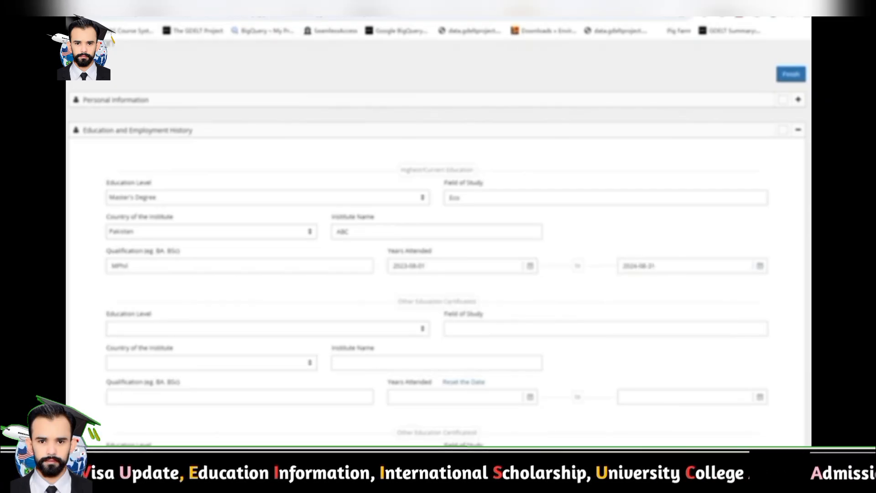
{"action": "left_click_drag", "start_coordinate": [398, 302], "coordinate": [477, 301]}
Add a Bachelor's Degree entry in Eco, country Pakistan, with qualification BS
{"action": "scroll", "coordinate": [477, 301], "scroll_direction": "down", "scroll_amount": 2}
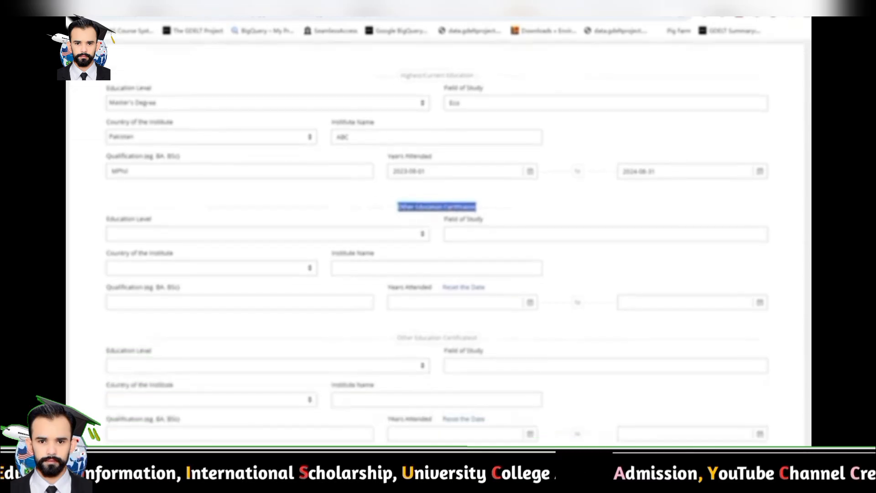
{"action": "left_click", "coordinate": [206, 234]}
{"action": "left_click", "coordinate": [182, 287]}
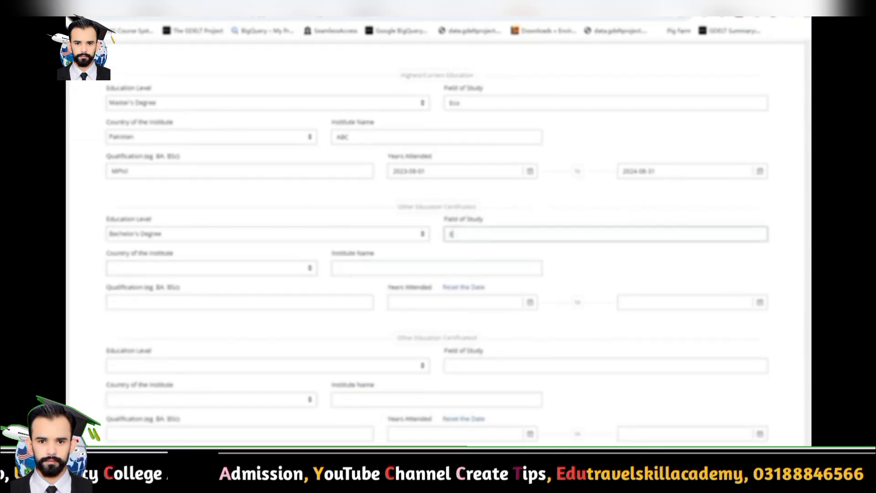
{"action": "type", "text": "Eco"}
{"action": "left_click", "coordinate": [209, 268]}
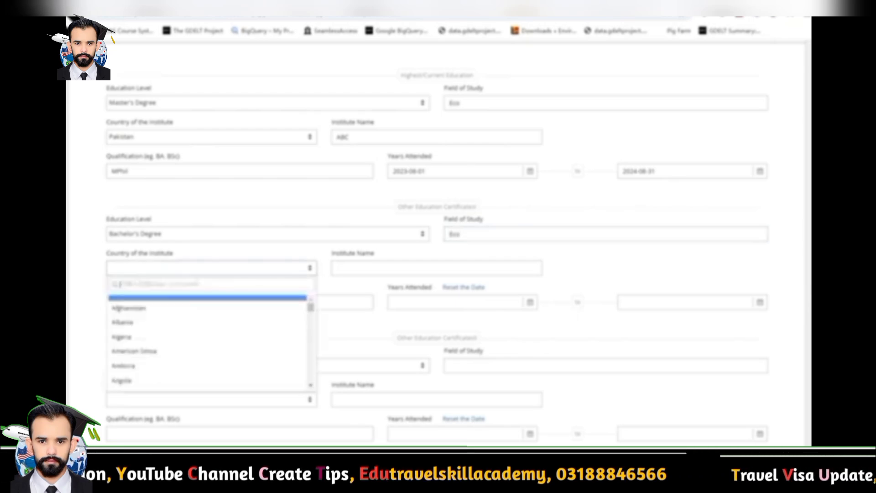
{"action": "type", "text": "pak"}
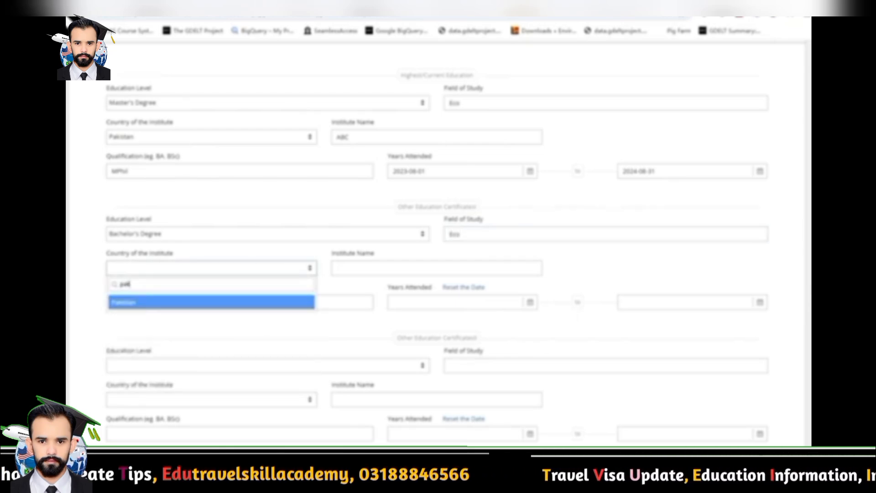
{"action": "key", "text": "Return"}
{"action": "key", "text": "Tab"}
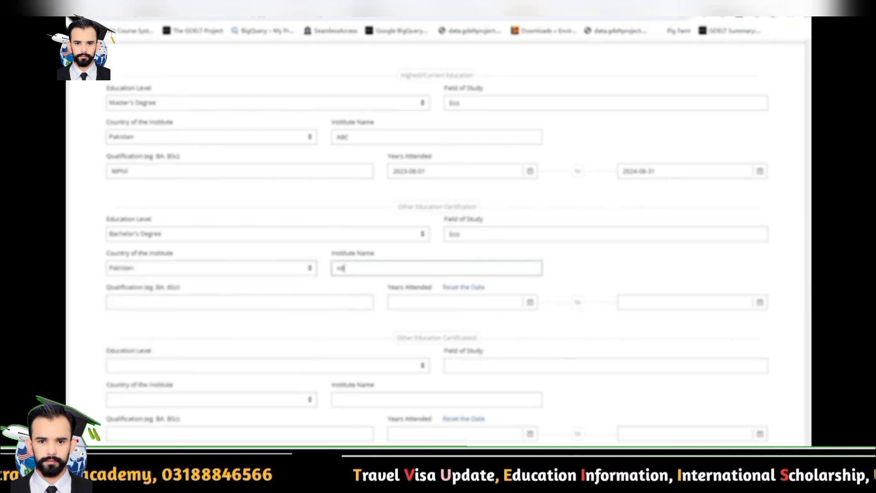
{"action": "key", "text": "Tab"}
{"action": "type", "text": "B"}
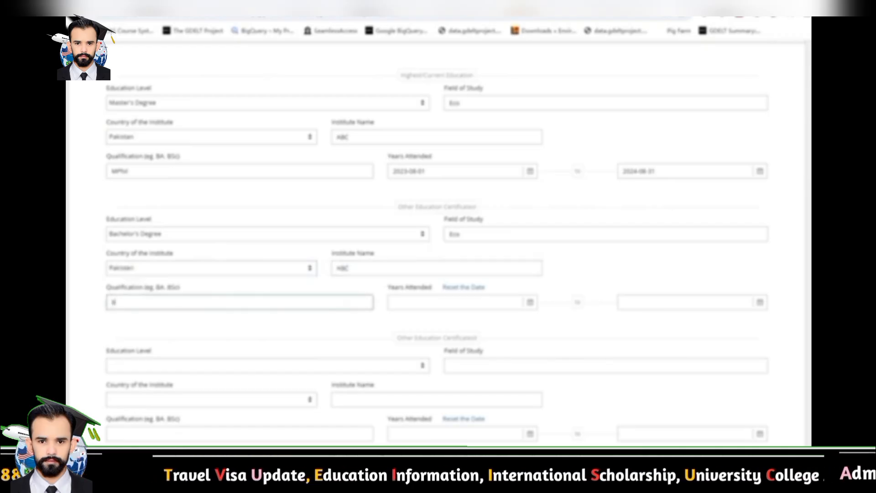
{"action": "type", "text": "S"}
{"action": "key", "text": "Tab"}
Set the Bachelor's years attended from 2019-08-01 to 2023-07-31
{"action": "left_click", "coordinate": [439, 318]}
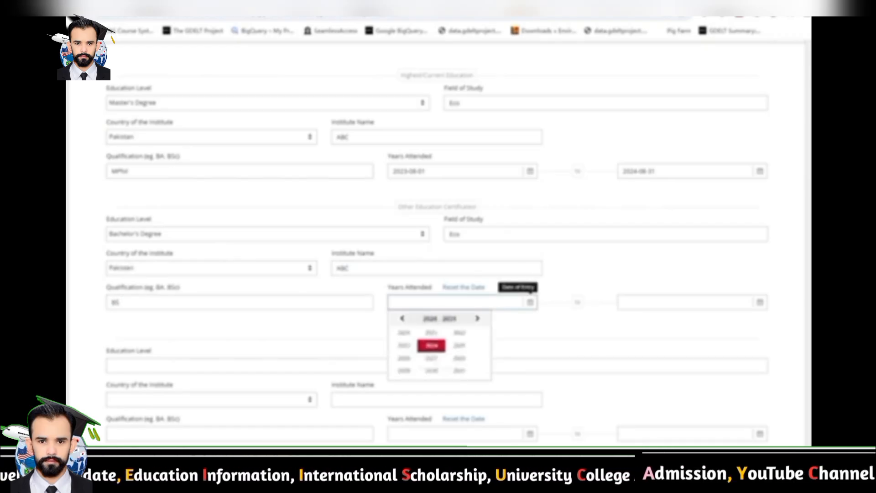
{"action": "left_click", "coordinate": [402, 319]}
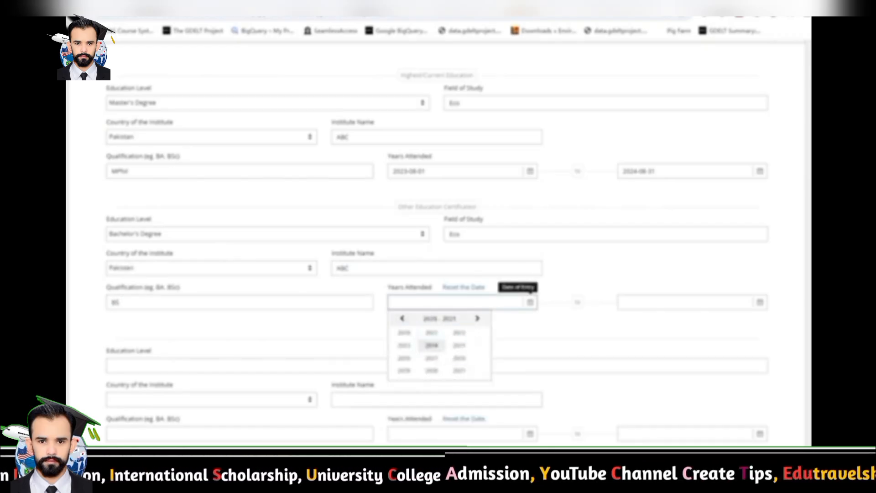
{"action": "left_click", "coordinate": [403, 370]}
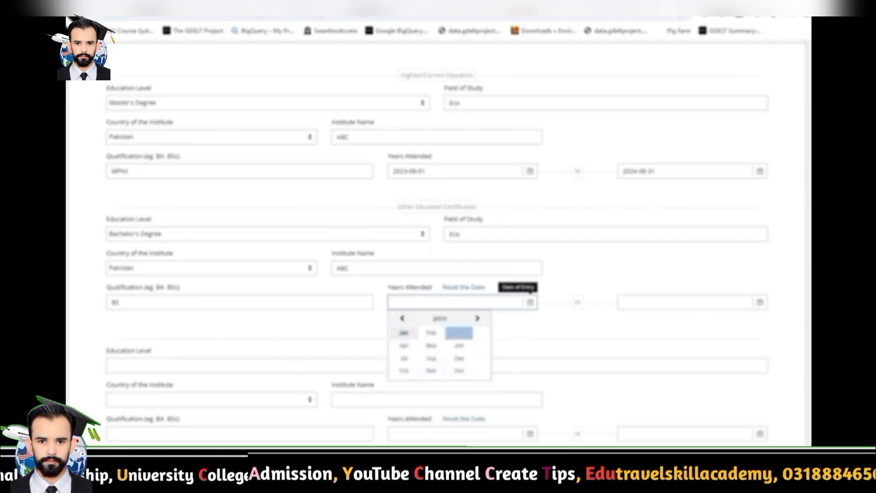
{"action": "left_click", "coordinate": [431, 358]}
{"action": "left_click", "coordinate": [452, 346]}
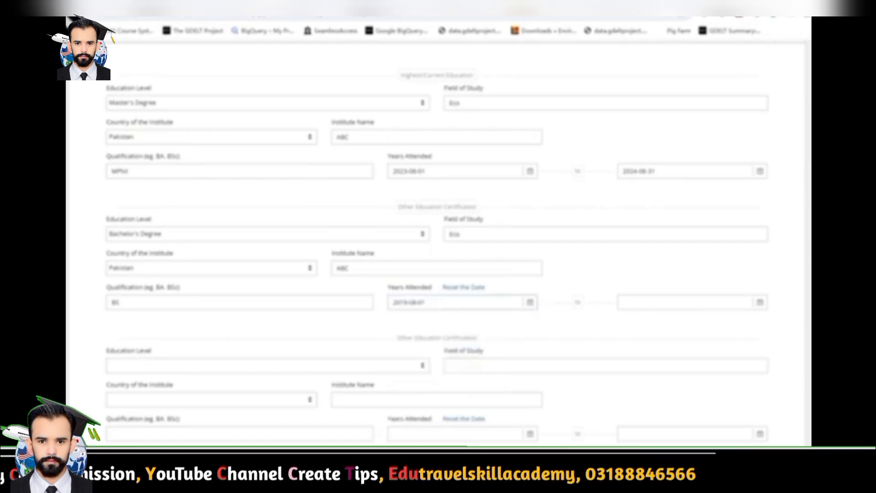
{"action": "left_click", "coordinate": [684, 302]}
{"action": "left_click", "coordinate": [669, 319]}
{"action": "left_click", "coordinate": [661, 332]}
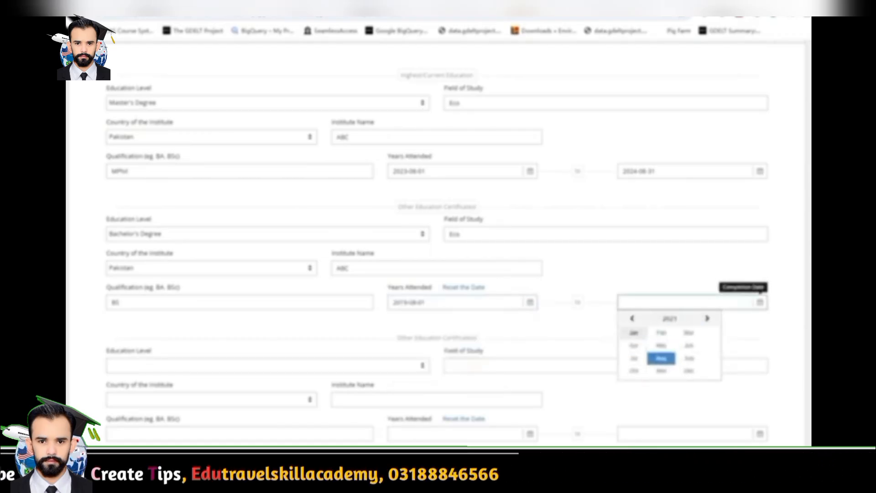
{"action": "left_click", "coordinate": [633, 358]}
{"action": "left_click", "coordinate": [640, 417]}
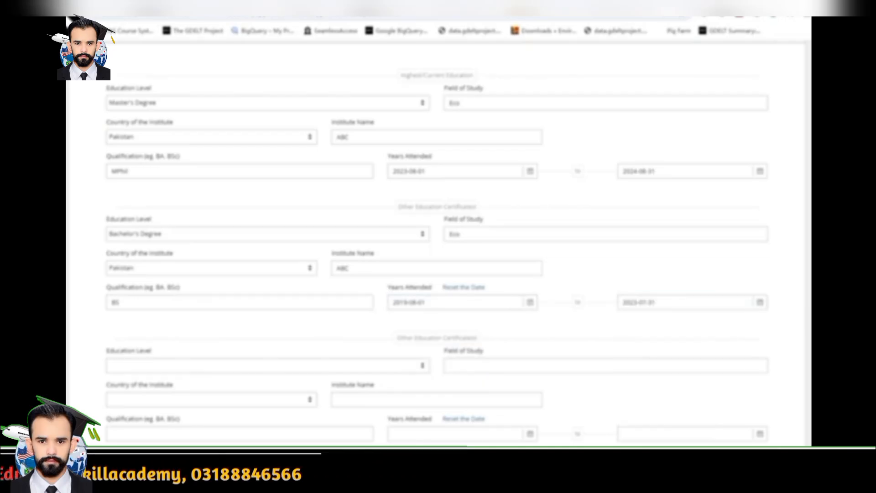
Add a Senior High School entry: Eng, Pakistan, institute ABC, qualification Inter
{"action": "scroll", "coordinate": [438, 251], "scroll_direction": "down", "scroll_amount": 2}
{"action": "left_click", "coordinate": [264, 271]}
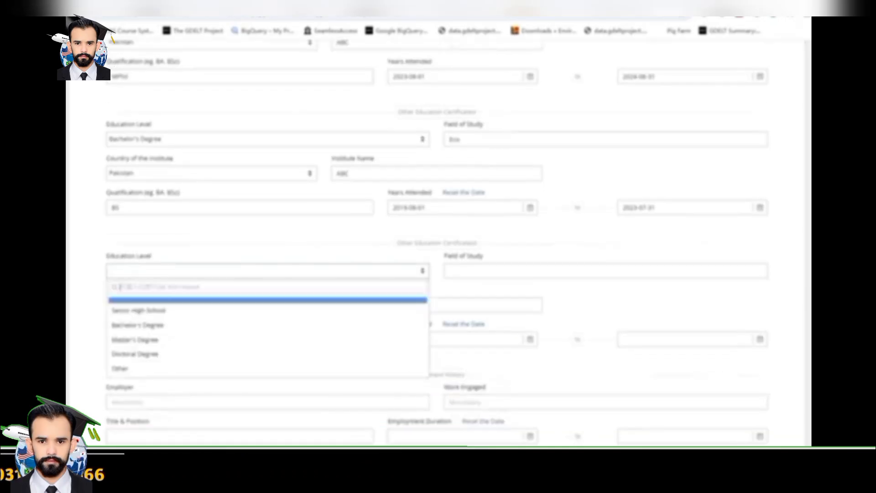
{"action": "key", "text": "Down"}
{"action": "key", "text": "Return"}
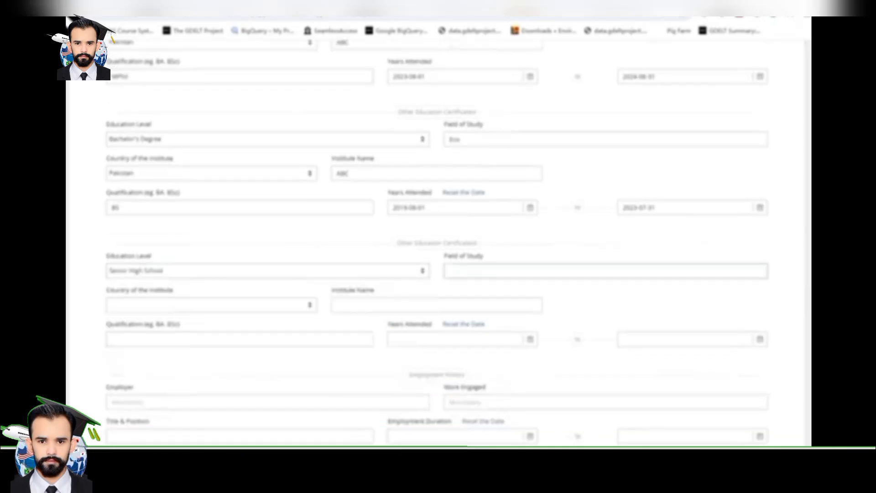
{"action": "type", "text": "E"}
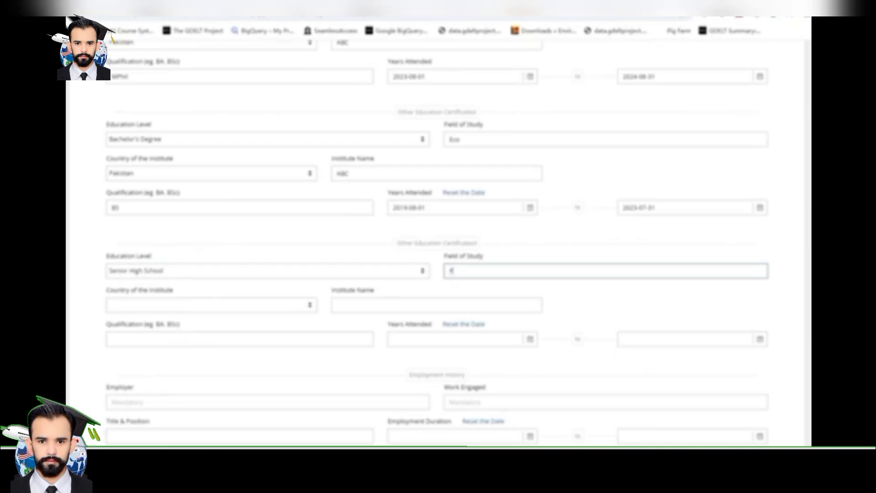
{"action": "type", "text": "ng"}
{"action": "key", "text": "Tab"}
{"action": "type", "text": "pak"}
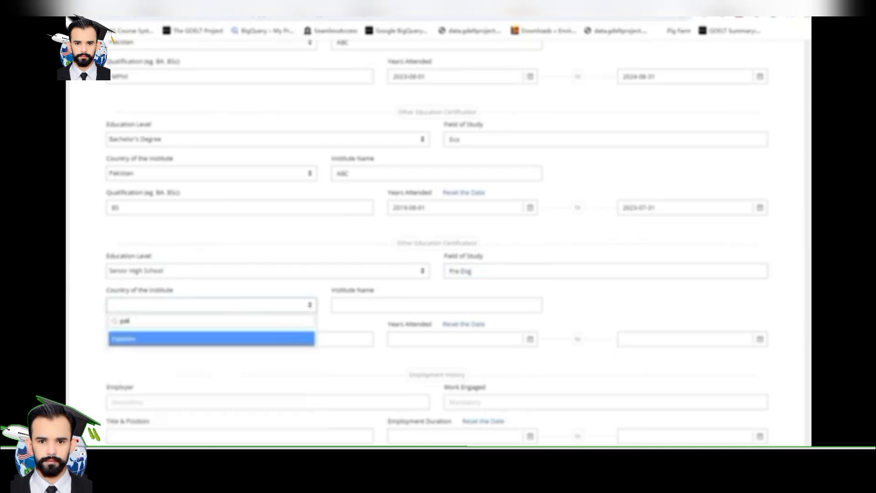
{"action": "key", "text": "Return"}
{"action": "key", "text": "Tab"}
{"action": "type", "text": "A"}
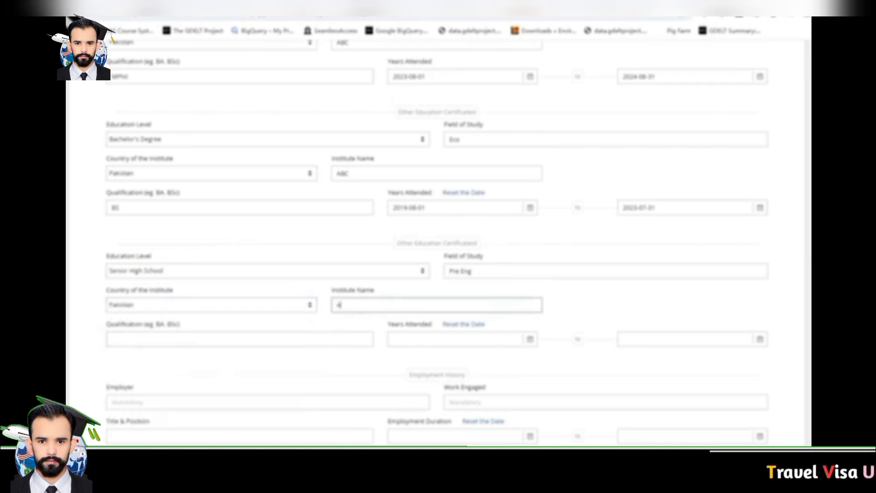
{"action": "type", "text": "BC"}
{"action": "key", "text": "Tab"}
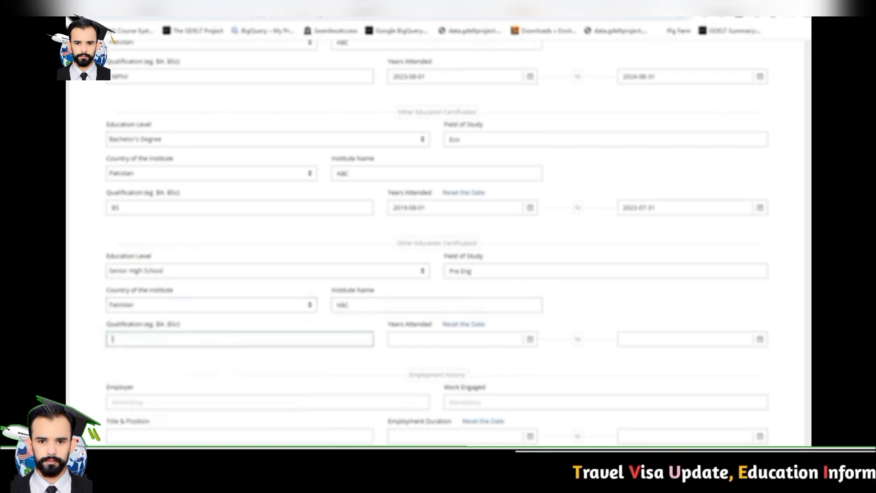
{"action": "type", "text": "Inter"}
{"action": "key", "text": "Tab"}
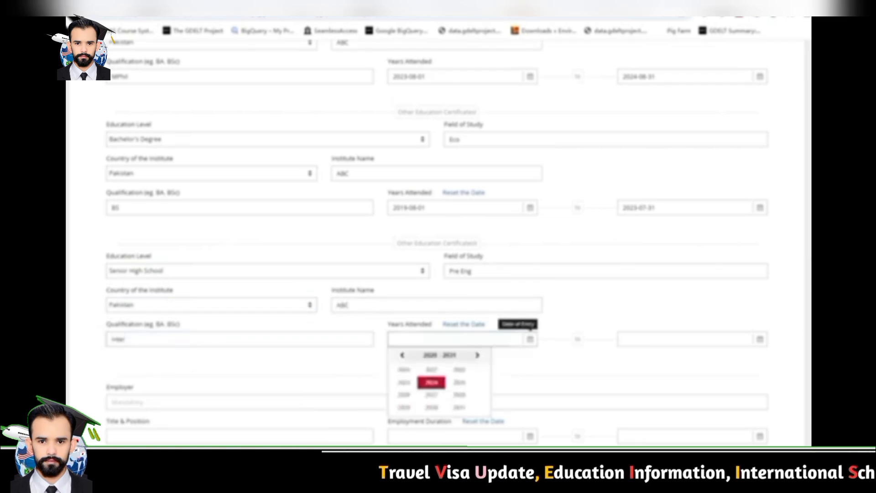
Set the high school years attended from 2017-01-01 to 2019-06-30
{"action": "left_click", "coordinate": [401, 355]}
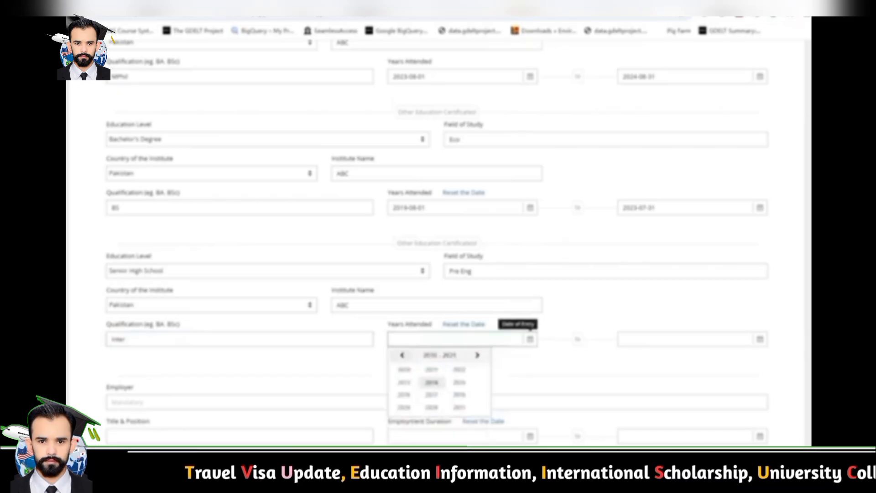
{"action": "left_click", "coordinate": [431, 394]}
{"action": "left_click", "coordinate": [404, 370]}
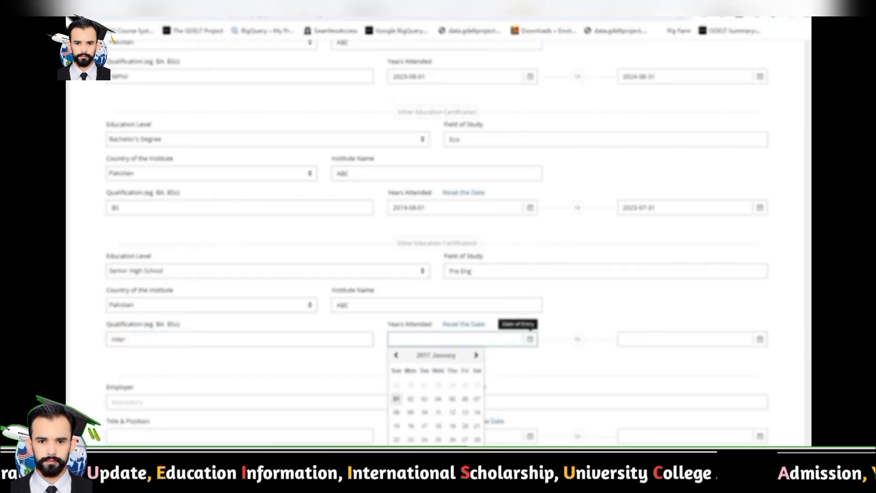
{"action": "left_click", "coordinate": [396, 399]}
{"action": "left_click", "coordinate": [662, 339]}
{"action": "left_click", "coordinate": [667, 355]}
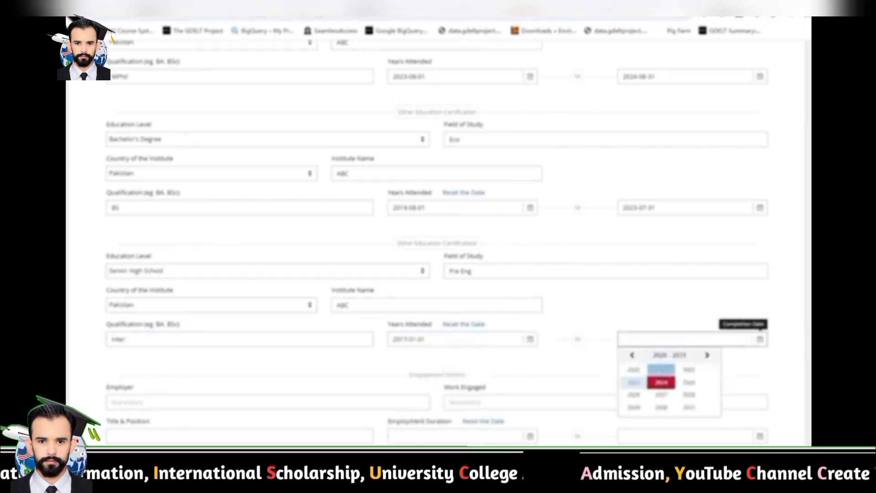
{"action": "left_click", "coordinate": [631, 355]}
{"action": "left_click", "coordinate": [633, 407]}
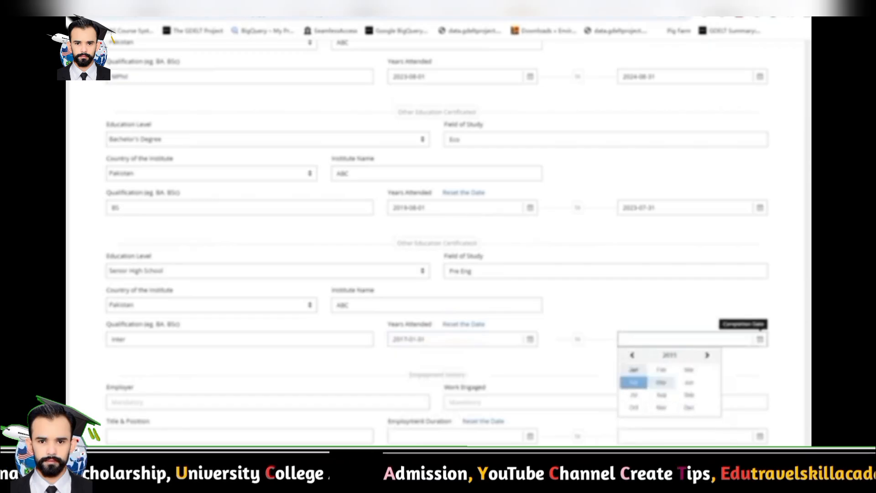
{"action": "left_click", "coordinate": [689, 382]}
{"action": "left_click", "coordinate": [627, 451]}
Enter employer ABC, with Economic writer as both work engaged and title
{"action": "scroll", "coordinate": [438, 297], "scroll_direction": "down", "scroll_amount": 2}
{"action": "left_click", "coordinate": [267, 297]}
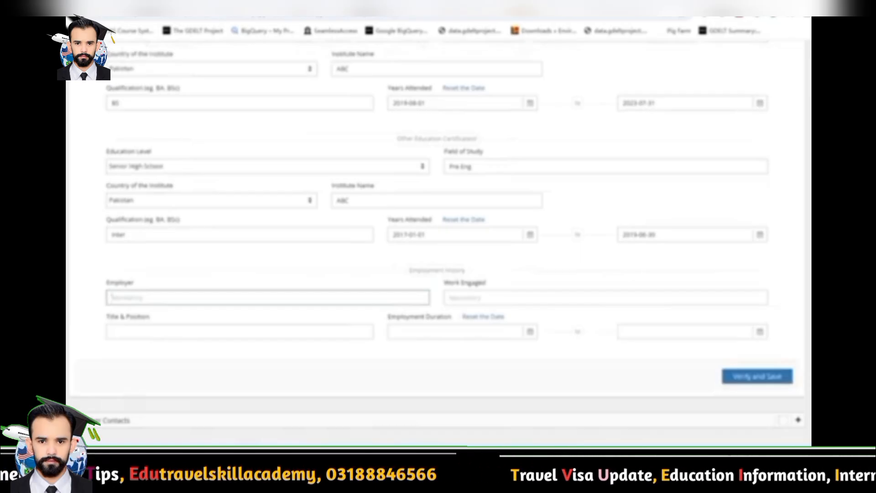
{"action": "type", "text": "ABC"}
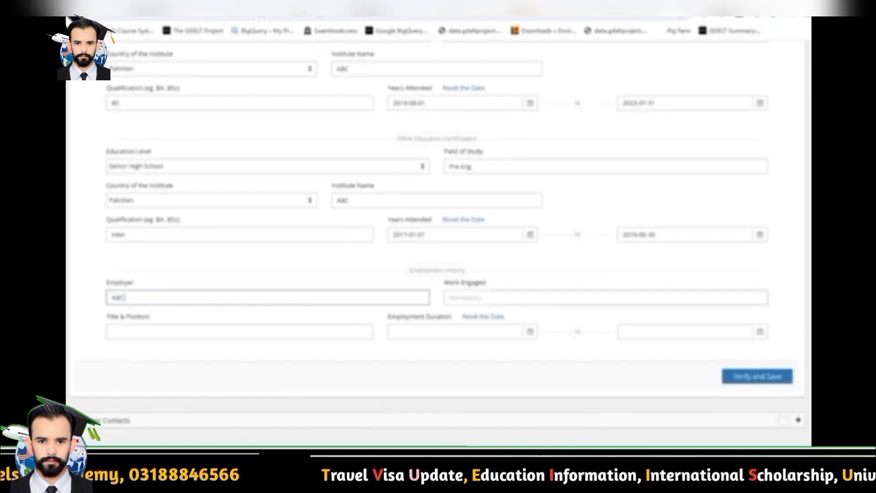
{"action": "left_click", "coordinate": [605, 297]}
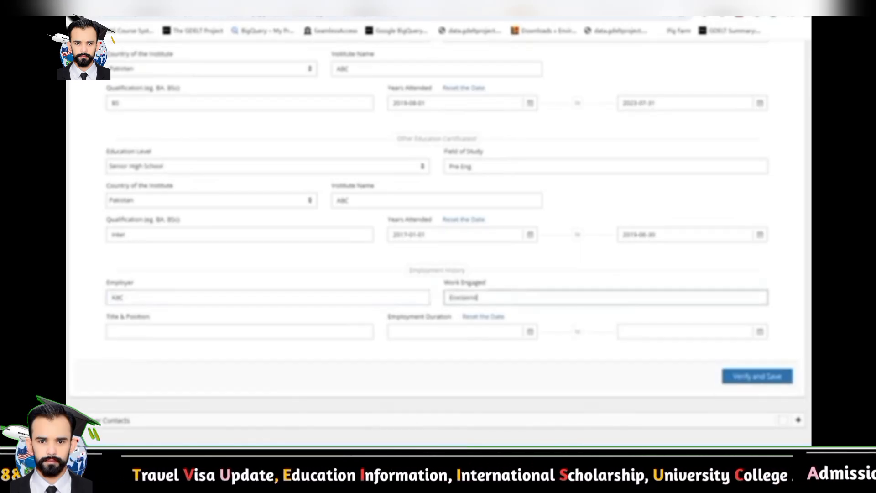
{"action": "type", "text": "Economic writer"}
{"action": "left_click", "coordinate": [240, 332]}
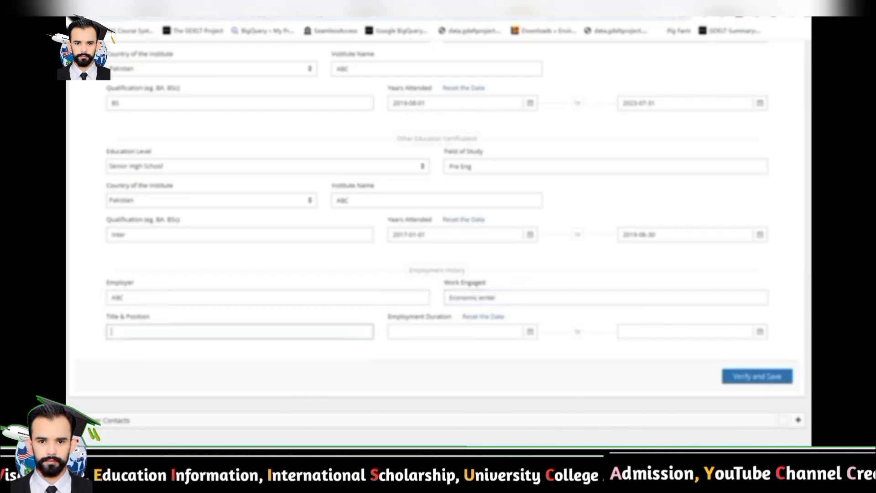
{"action": "left_click_drag", "start_coordinate": [507, 298], "coordinate": [449, 297]}
{"action": "right_click", "coordinate": [466, 298]}
{"action": "left_click", "coordinate": [494, 63]}
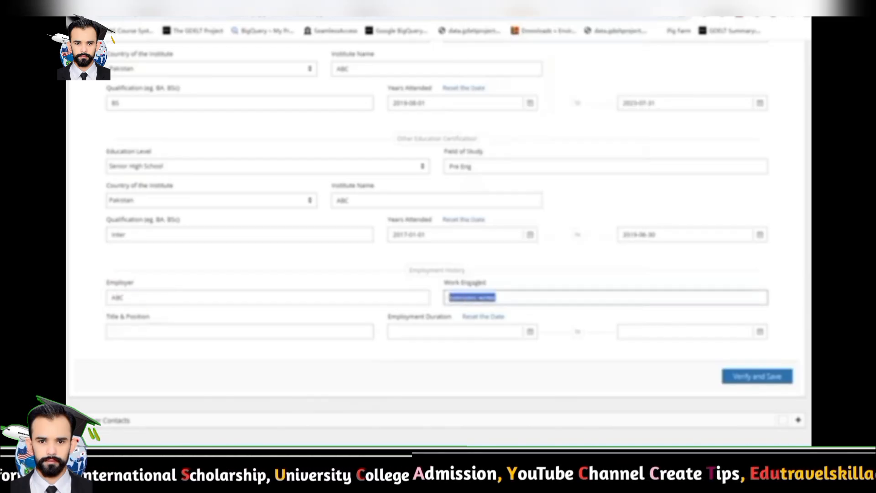
{"action": "left_click", "coordinate": [240, 332]}
{"action": "key", "text": "ctrl+v"}
Set employment from 2023-01-02 to 2024-07-09, then verify and save the section
{"action": "left_click", "coordinate": [530, 332]}
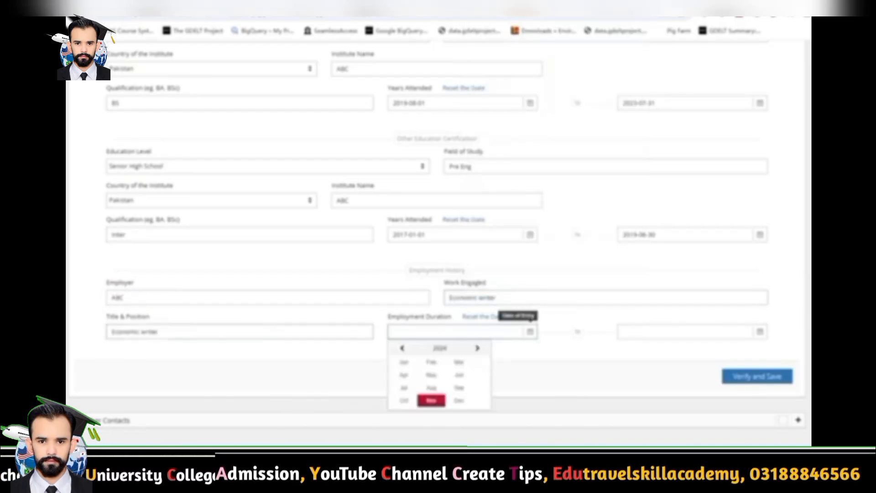
{"action": "left_click", "coordinate": [440, 348]}
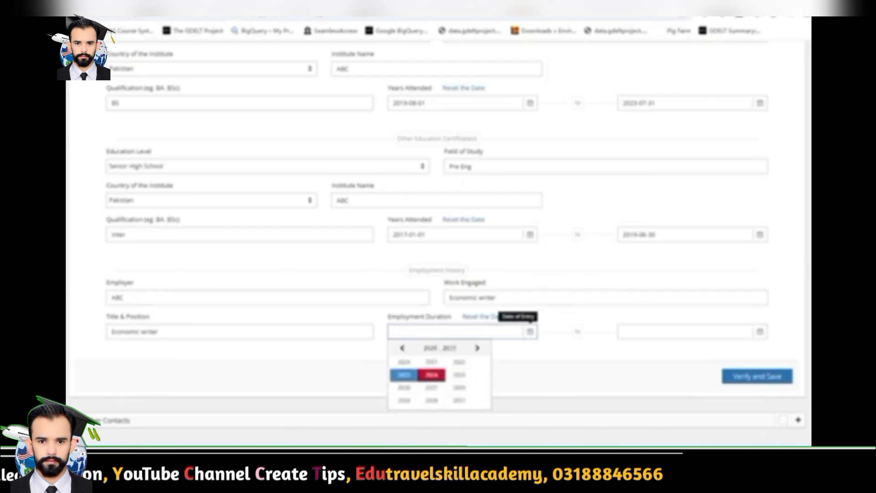
{"action": "left_click", "coordinate": [404, 374]}
{"action": "left_click", "coordinate": [404, 362]}
{"action": "left_click", "coordinate": [410, 391]}
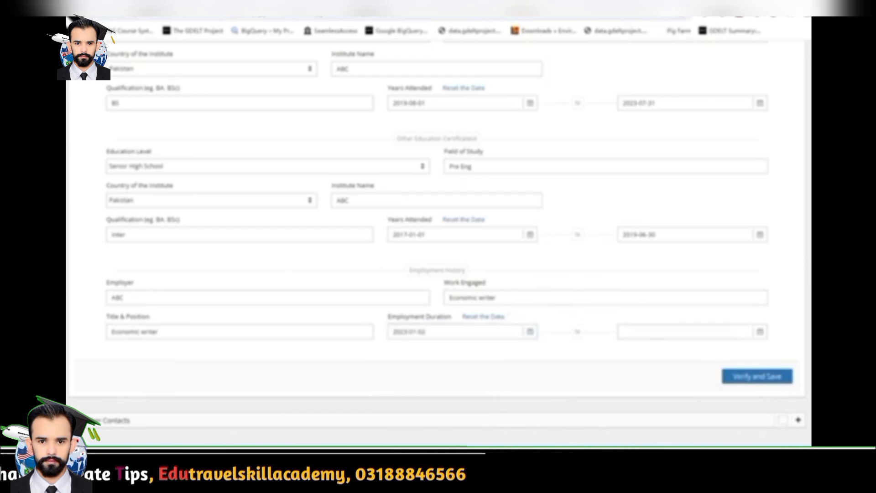
{"action": "left_click", "coordinate": [760, 331]}
{"action": "left_click", "coordinate": [669, 347]}
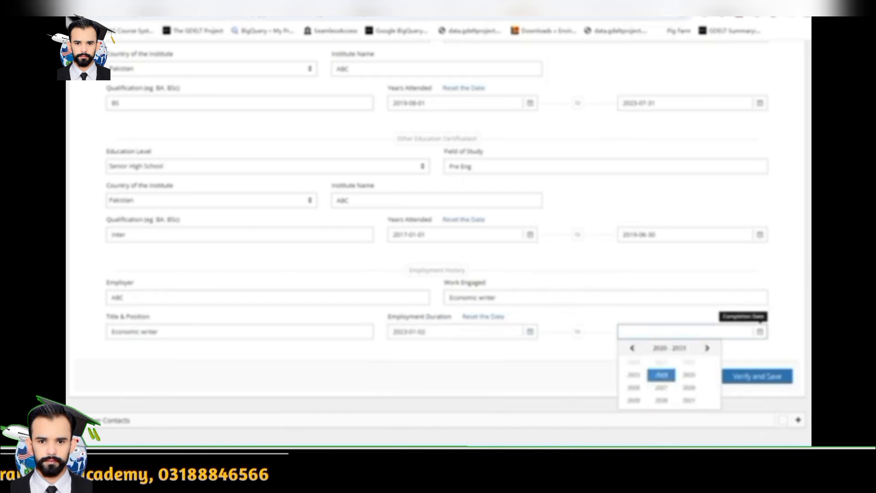
{"action": "left_click", "coordinate": [661, 375]}
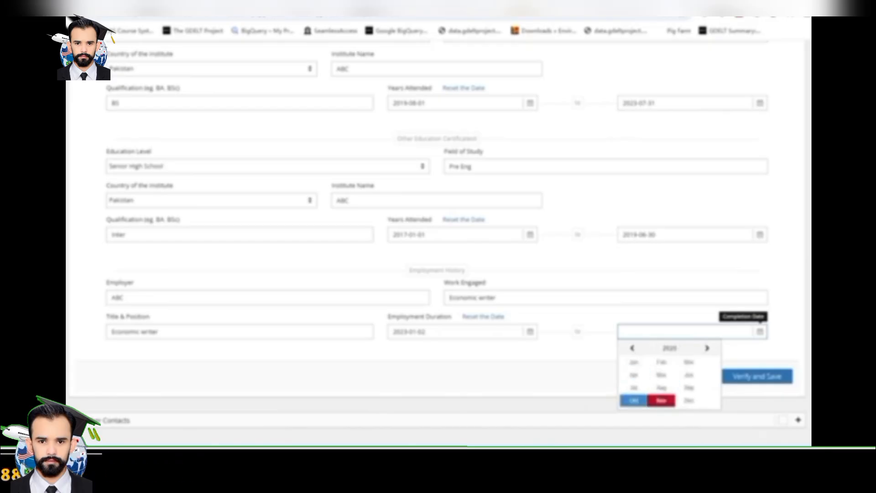
{"action": "left_click", "coordinate": [633, 388]}
{"action": "left_click", "coordinate": [657, 391]}
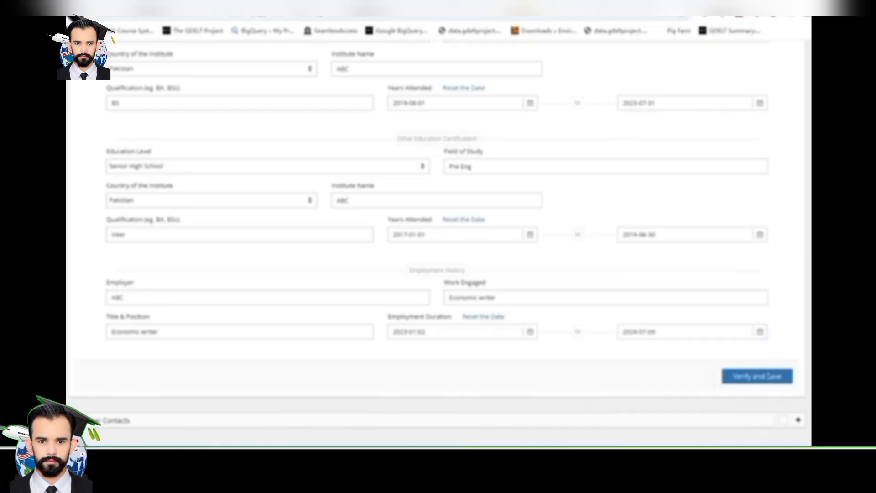
{"action": "left_click", "coordinate": [757, 378]}
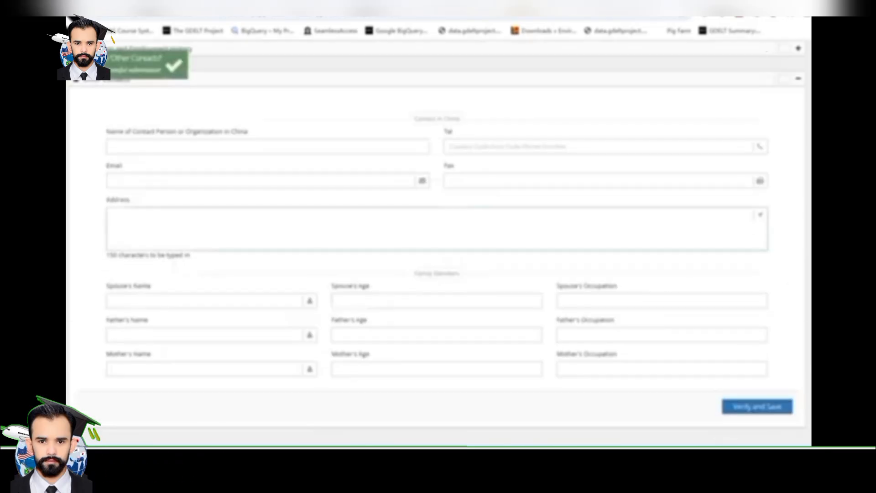
Enter the China contact person's name, phone number and e-mail address
{"action": "scroll", "coordinate": [437, 242], "scroll_direction": "up", "scroll_amount": 3}
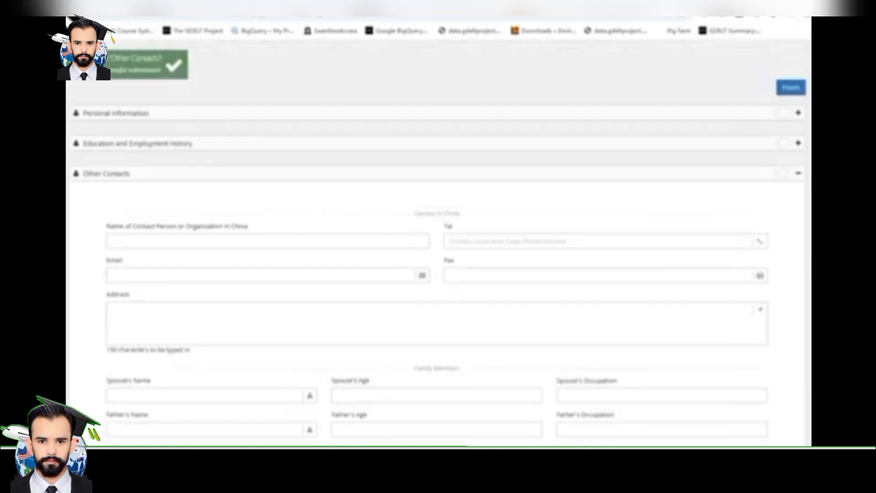
{"action": "left_click_drag", "start_coordinate": [433, 213], "coordinate": [461, 213]}
{"action": "left_click", "coordinate": [461, 213]}
{"action": "left_click", "coordinate": [268, 240]}
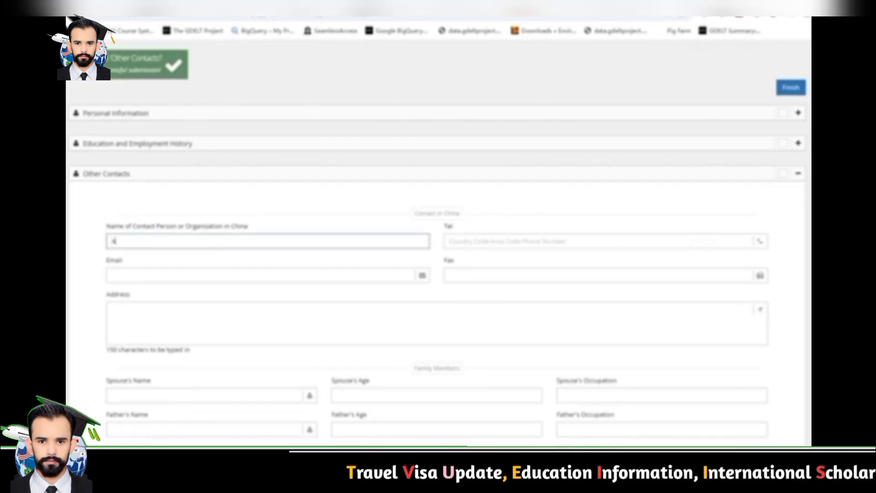
{"action": "type", "text": "C"}
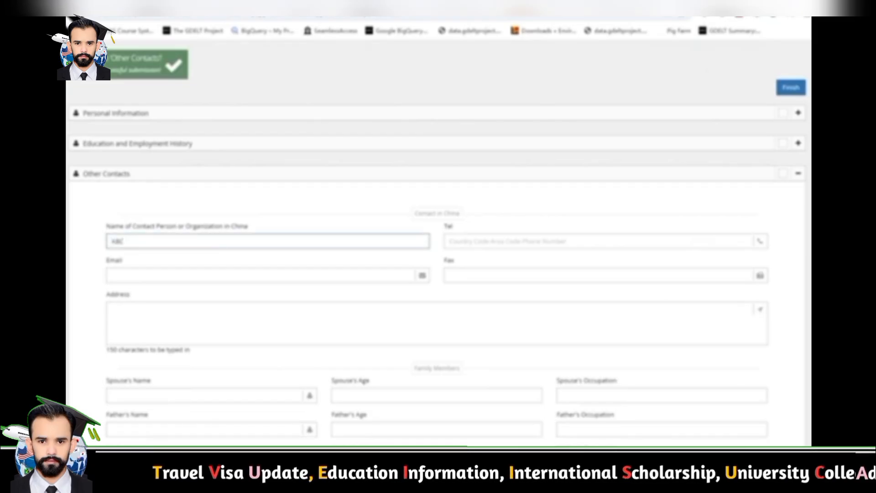
{"action": "left_click", "coordinate": [449, 241]}
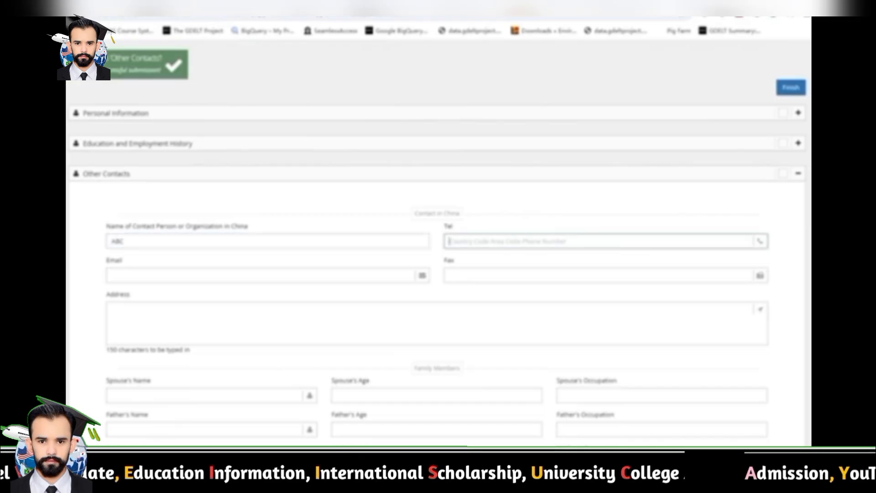
{"action": "type", "text": "12"}
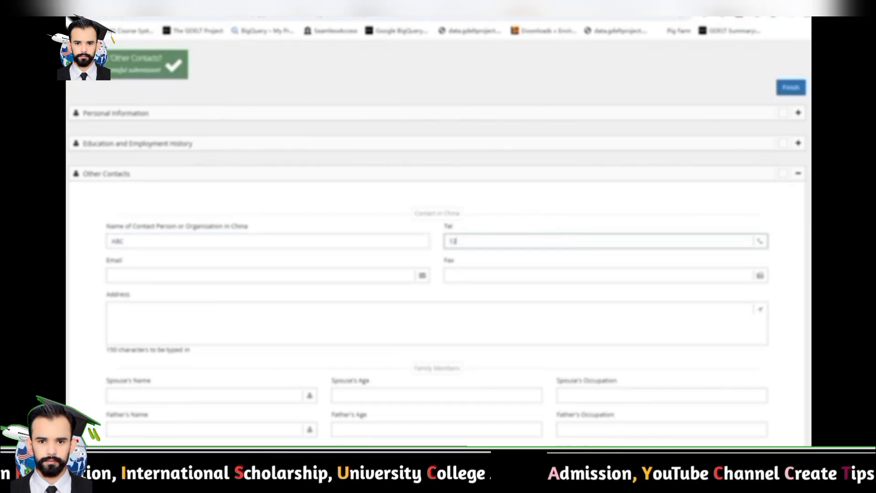
{"action": "type", "text": "345678901"}
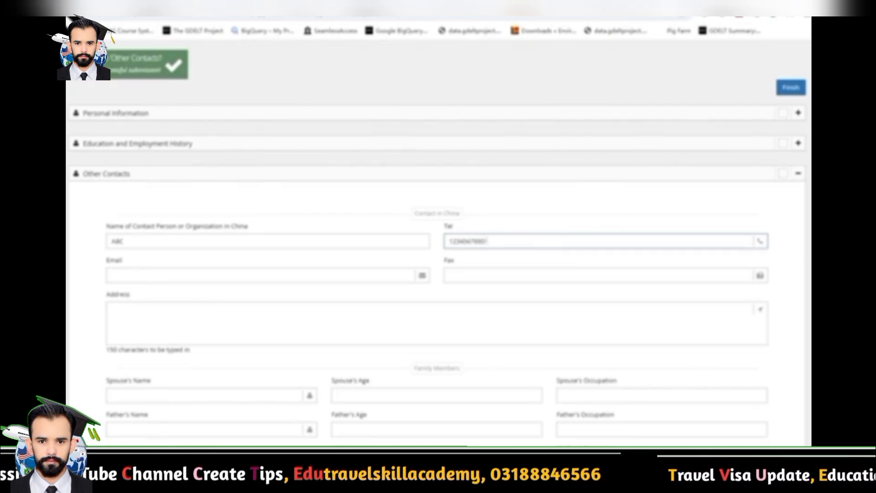
{"action": "key", "text": "Tab"}
{"action": "type", "text": "a"}
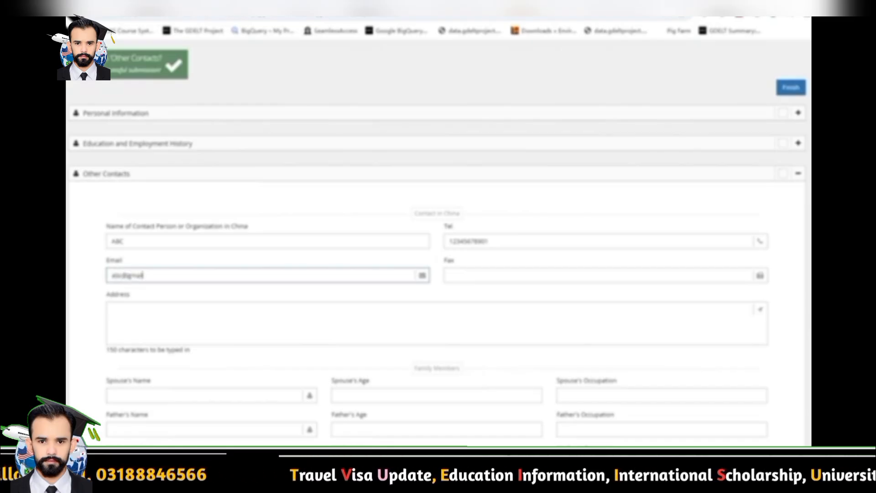
{"action": "type", "text": "bc@gmail.com"}
{"action": "key", "text": "Tab"}
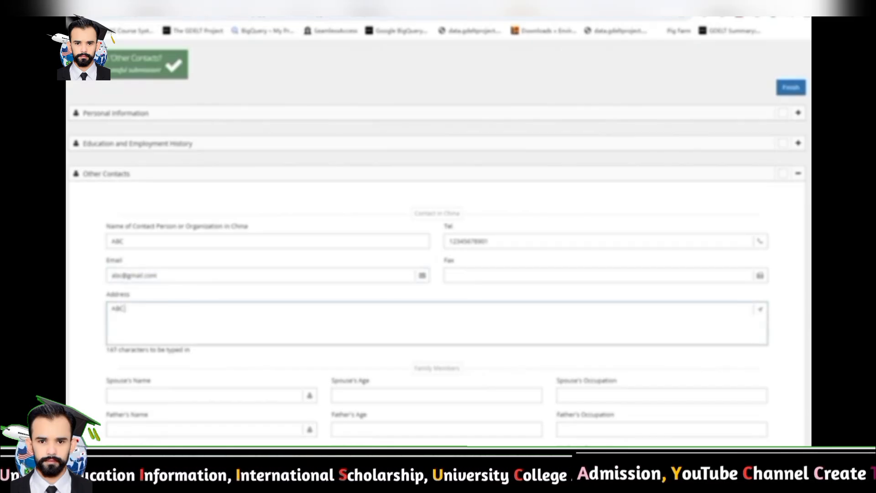
Fill in the spouse's name, age 28 and occupation
{"action": "scroll", "coordinate": [437, 228], "scroll_direction": "down", "scroll_amount": 2}
{"action": "left_click_drag", "start_coordinate": [460, 274], "coordinate": [371, 286]}
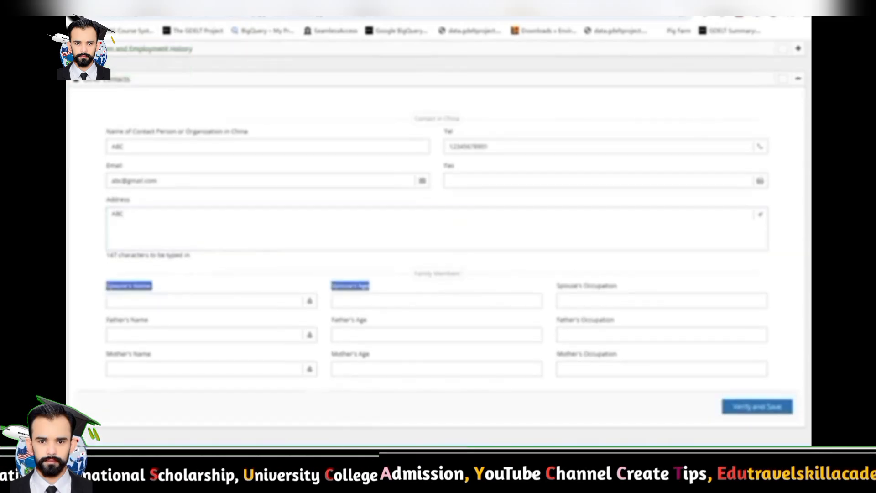
{"action": "left_click", "coordinate": [461, 274]}
{"action": "left_click_drag", "start_coordinate": [460, 274], "coordinate": [414, 274]}
{"action": "left_click", "coordinate": [205, 301]}
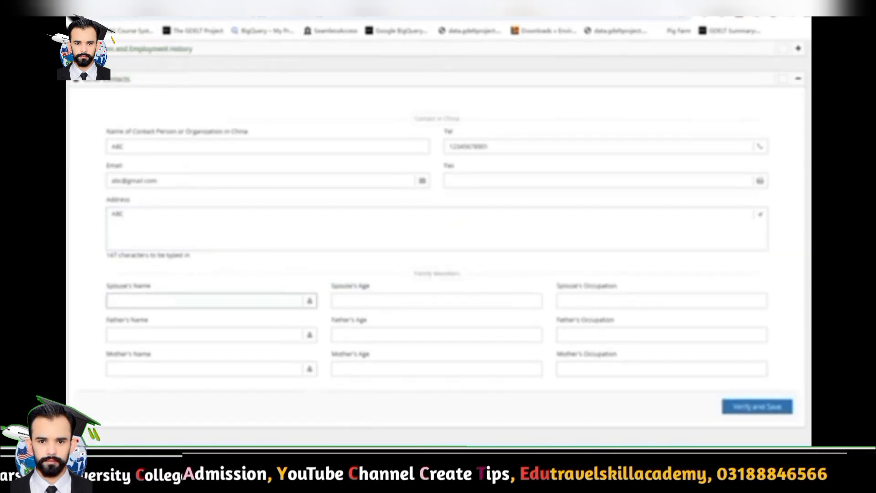
{"action": "type", "text": "AB"}
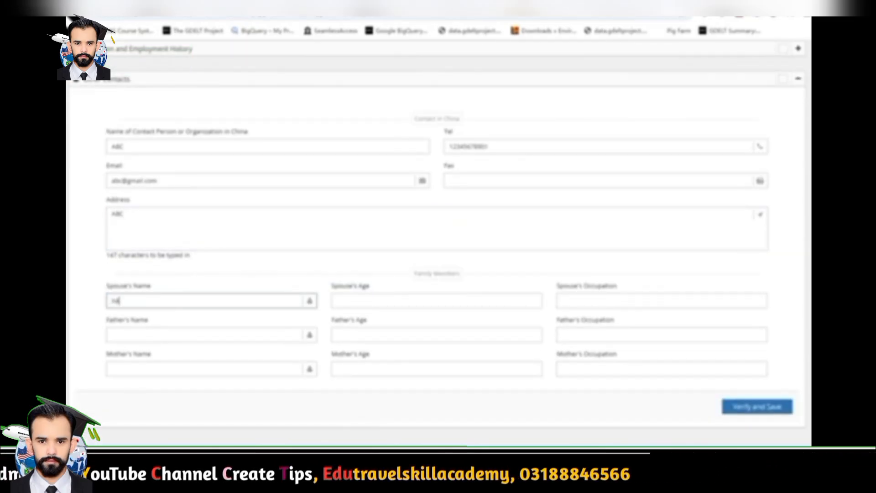
{"action": "type", "text": "C"}
{"action": "key", "text": "Tab"}
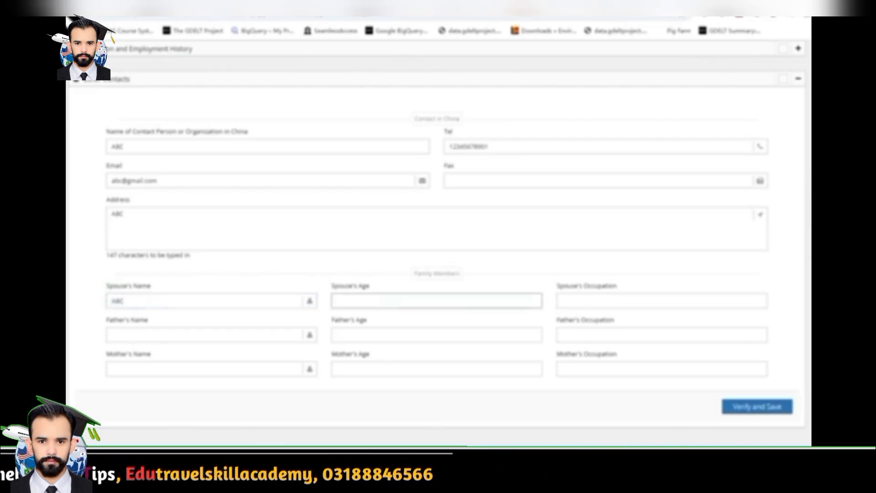
{"action": "type", "text": "28"}
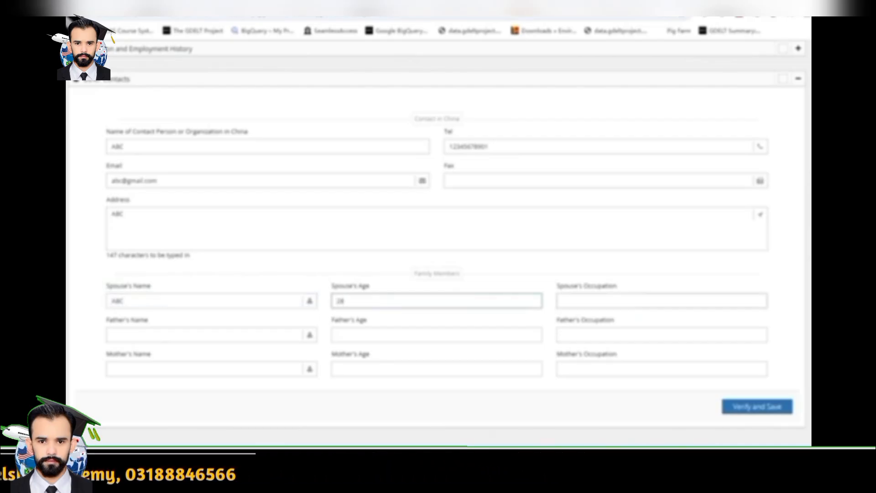
{"action": "key", "text": "Tab"}
{"action": "type", "text": "abc"}
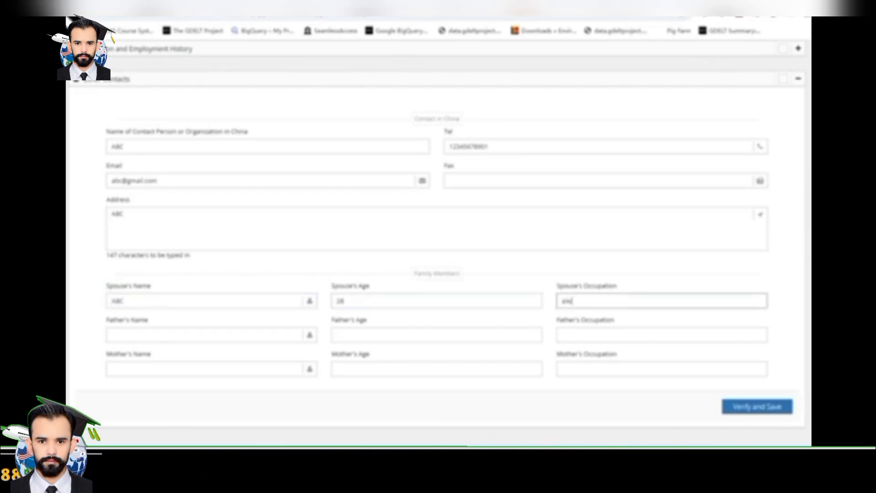
Enter the father's name and age 70 and the mother's age 70 and occupation, then save
{"action": "key", "text": "Tab"}
{"action": "type", "text": "ABC"}
{"action": "key", "text": "Tab"}
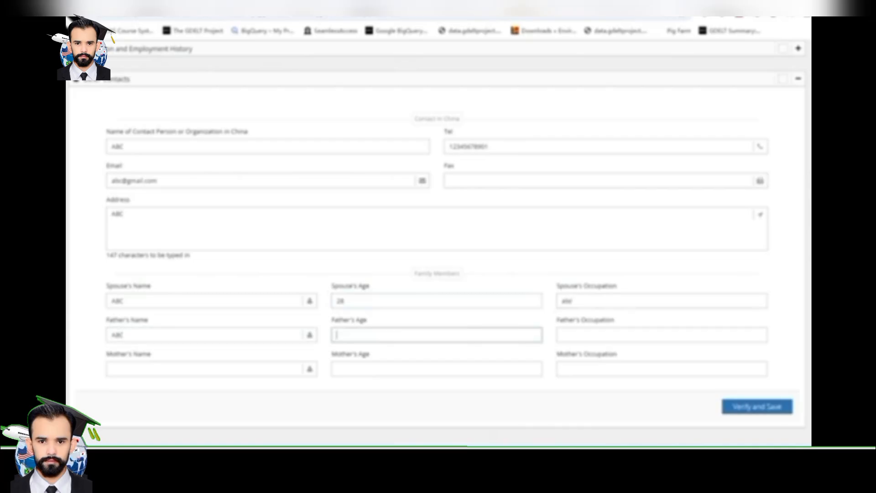
{"action": "type", "text": "70"}
{"action": "key", "text": "Tab"}
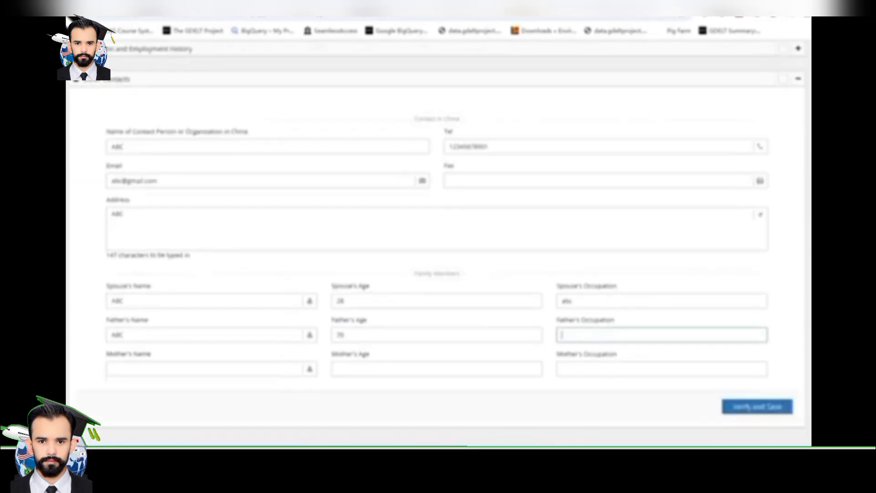
{"action": "key", "text": "Tab"}
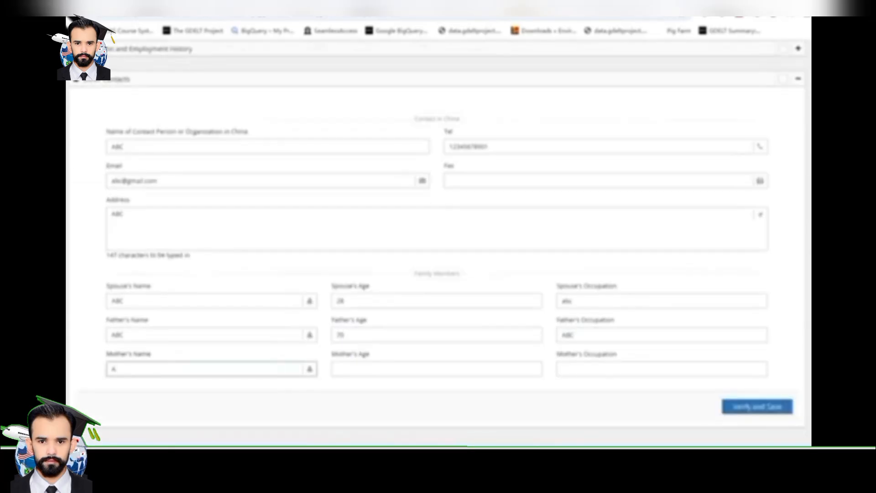
{"action": "key", "text": "Tab"}
{"action": "type", "text": "70"}
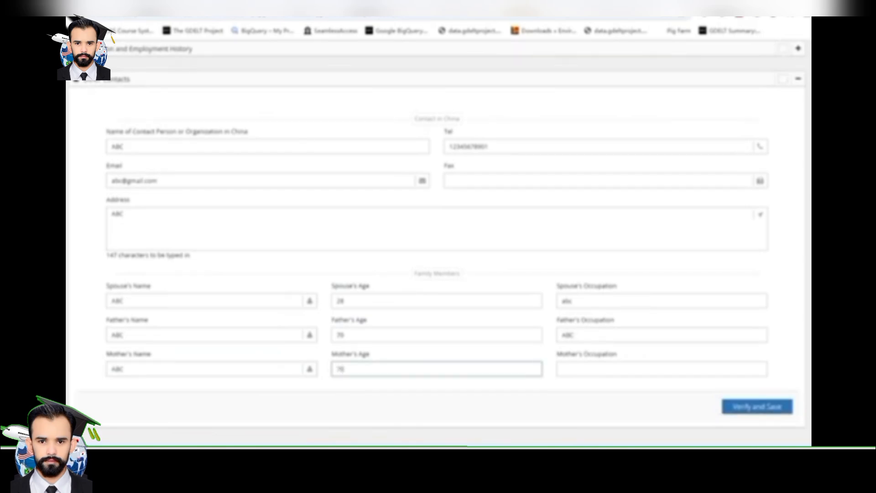
{"action": "key", "text": "Tab"}
{"action": "type", "text": "ABC"}
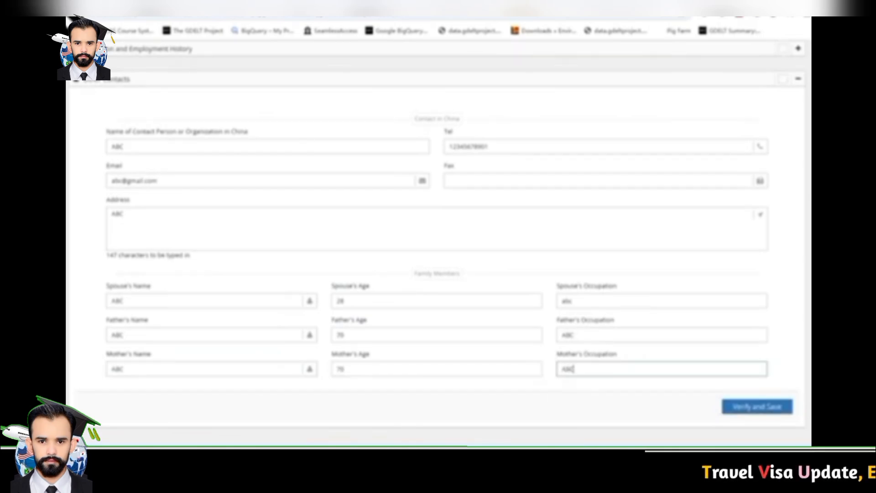
{"action": "left_click", "coordinate": [756, 406]}
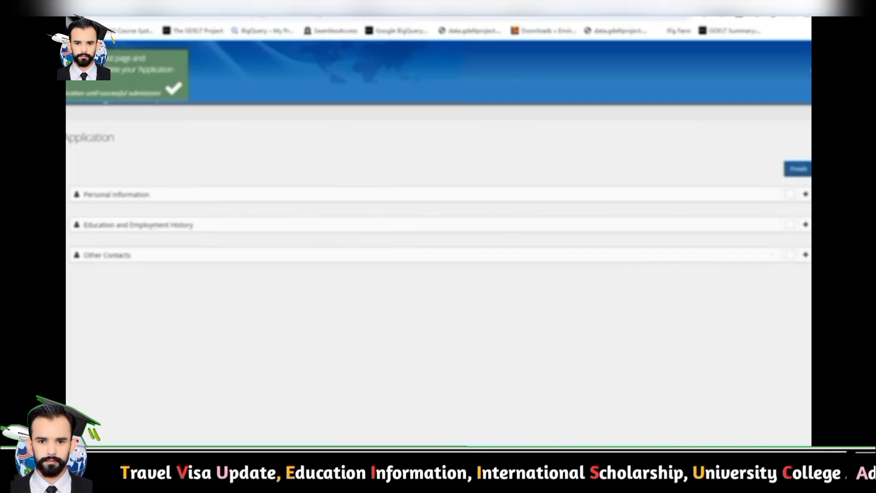
Finish the application and go to the empty List of My Applications page
{"action": "left_click", "coordinate": [797, 168]}
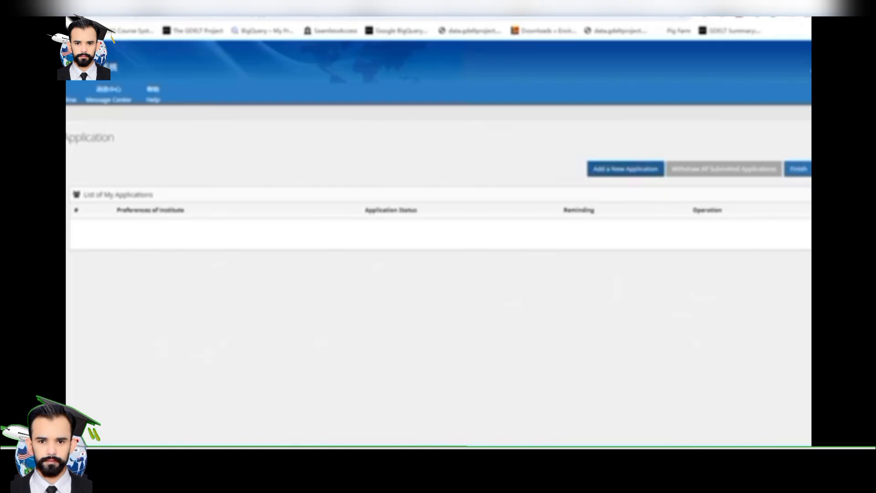
Start a new application and place the cursor in the Agency No. field
{"action": "left_click", "coordinate": [625, 169]}
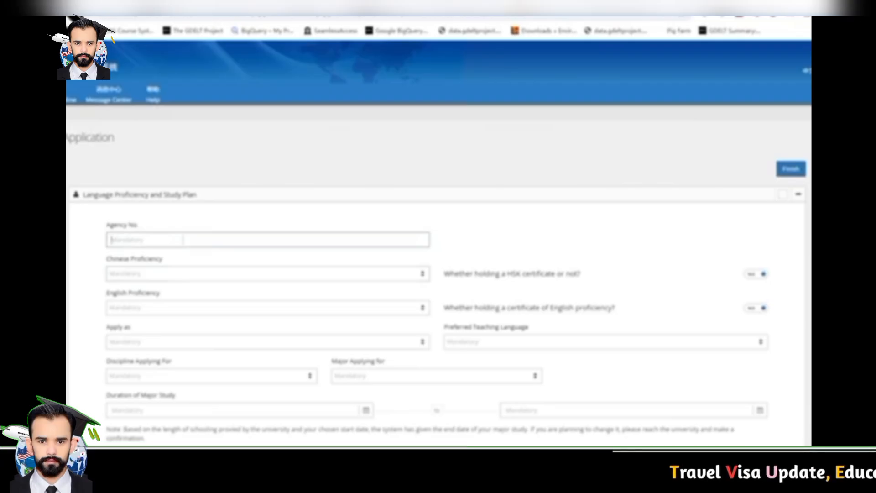
{"action": "left_click_drag", "start_coordinate": [106, 225], "coordinate": [137, 225]}
{"action": "left_click", "coordinate": [182, 240]}
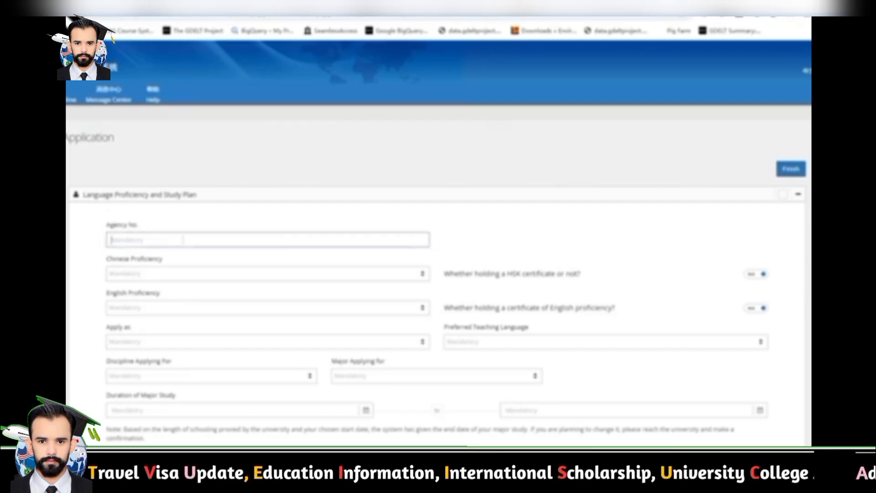
{"action": "left_click", "coordinate": [183, 239]}
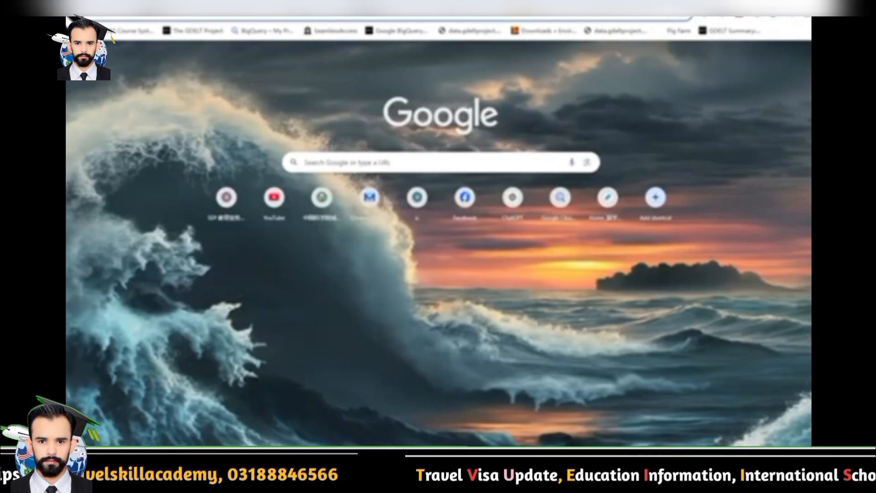
Search Google for 'ucas admission china agancy number' and highlight agency number 80001
{"action": "type", "text": "ucas"}
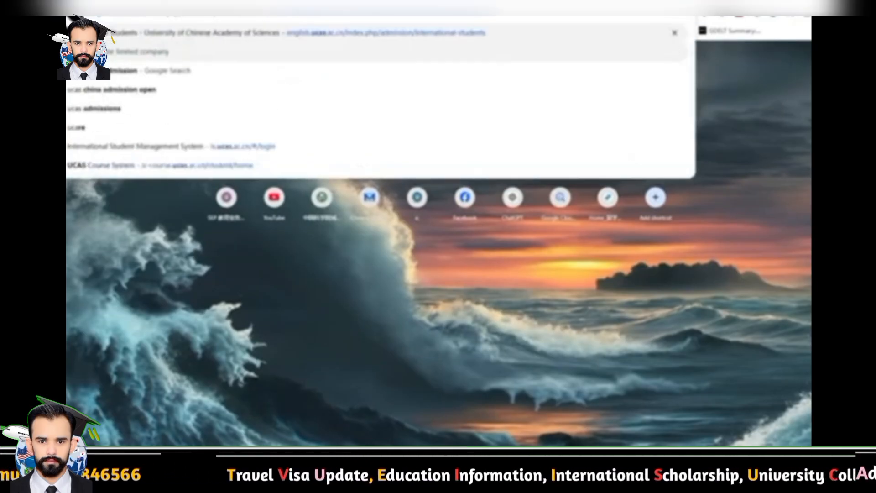
{"action": "type", "text": " admission"}
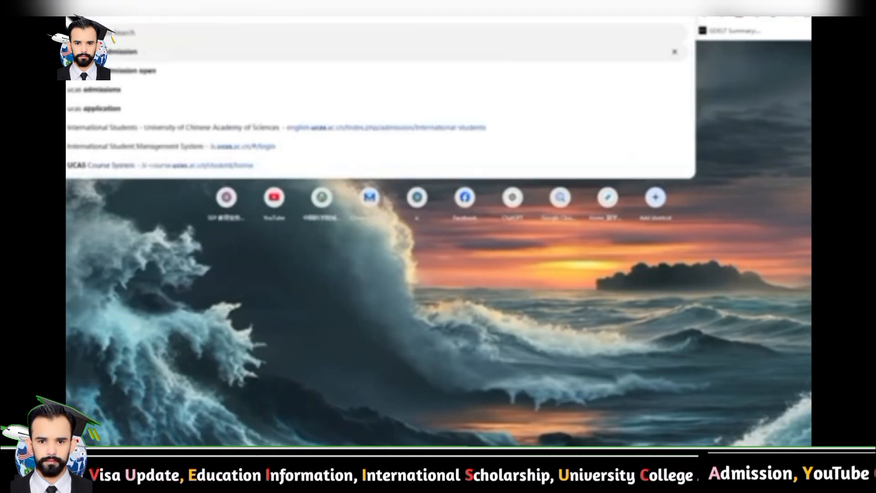
{"action": "type", "text": " china a"}
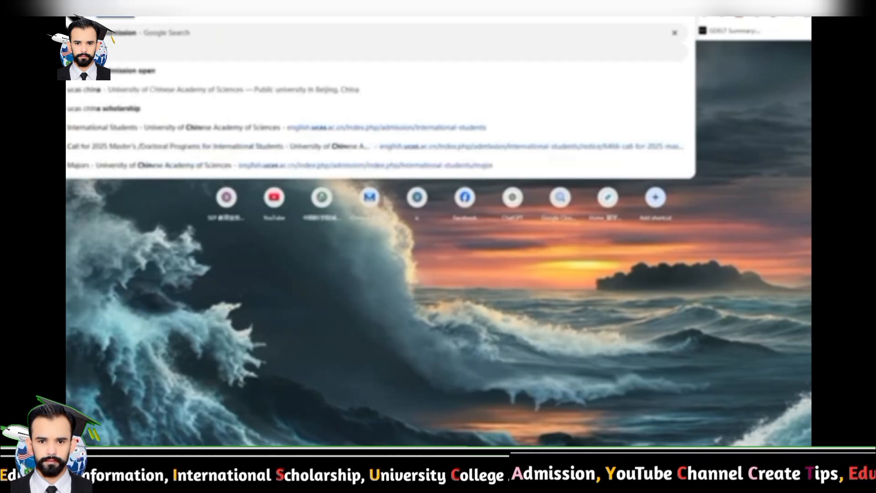
{"action": "type", "text": "g"}
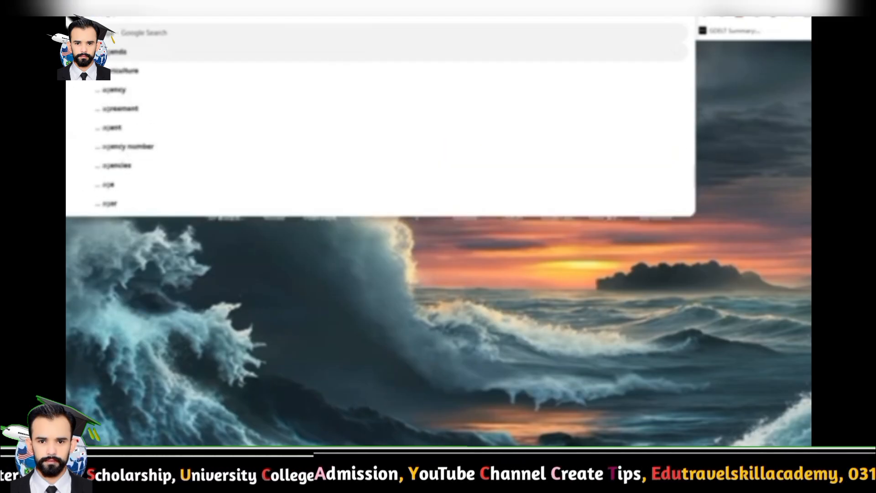
{"action": "type", "text": "ancy"}
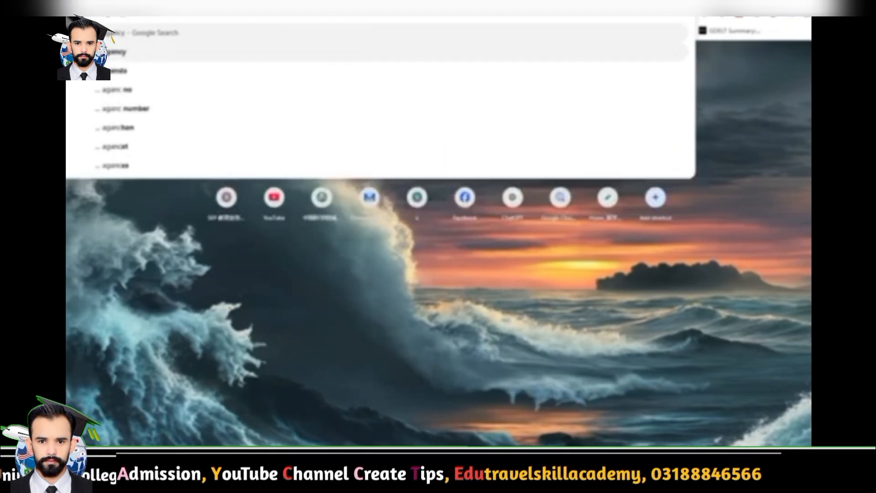
{"action": "key", "text": "Down"}
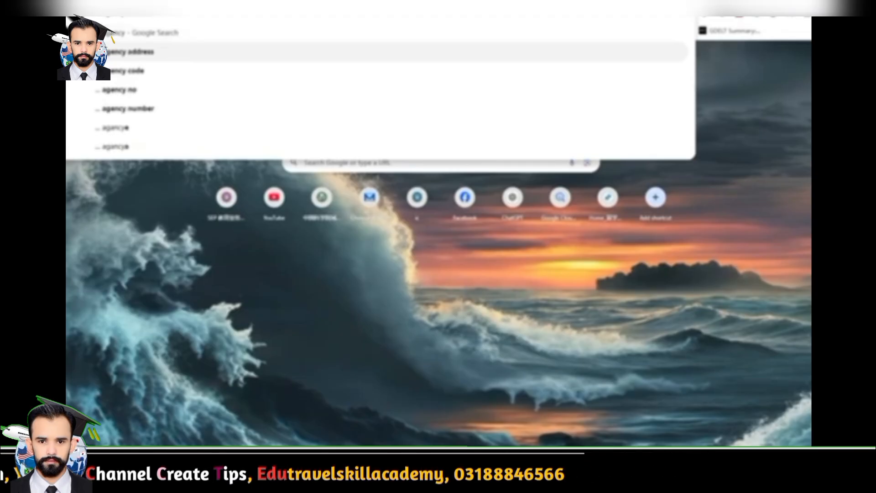
{"action": "key", "text": "Up"}
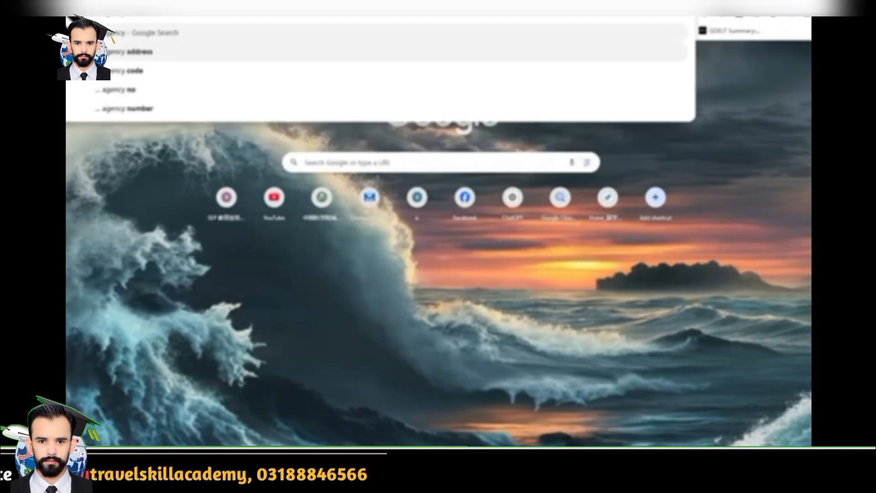
{"action": "type", "text": "number"}
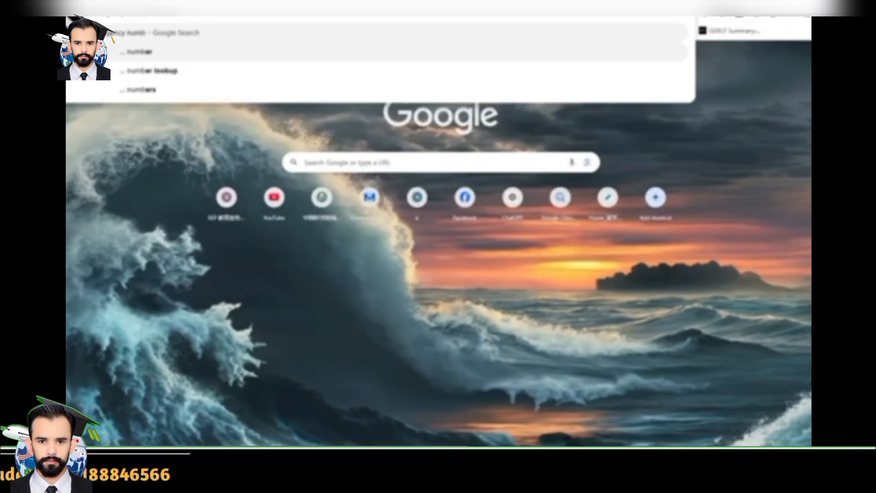
{"action": "key", "text": "Escape"}
{"action": "key", "text": "Return"}
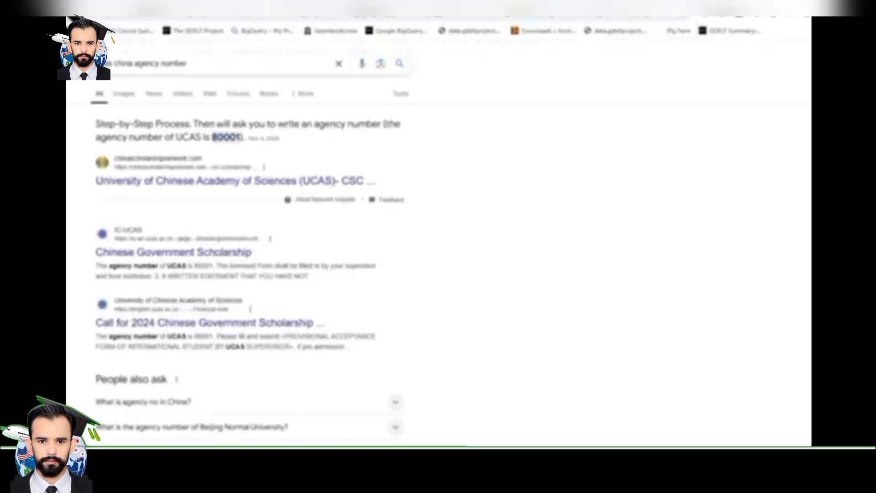
{"action": "left_click_drag", "start_coordinate": [95, 181], "coordinate": [378, 181]}
{"action": "left_click", "coordinate": [383, 182]}
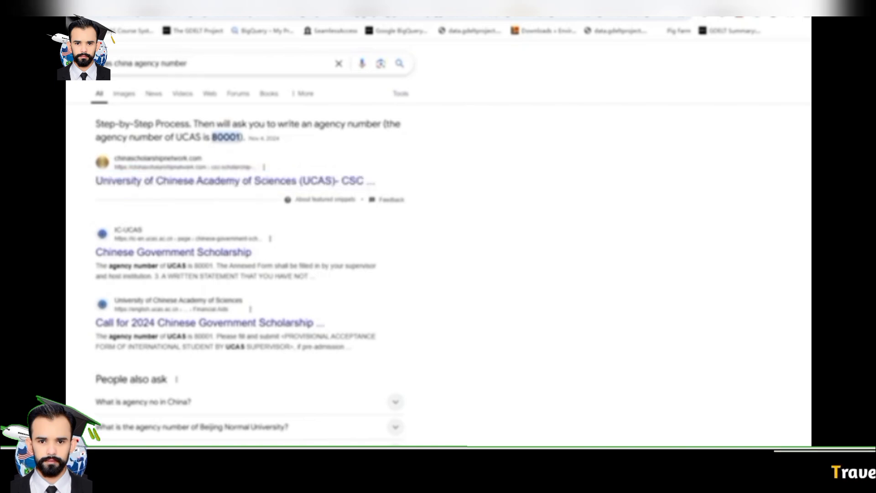
{"action": "left_click_drag", "start_coordinate": [213, 137], "coordinate": [243, 137]}
{"action": "left_click", "coordinate": [245, 138]}
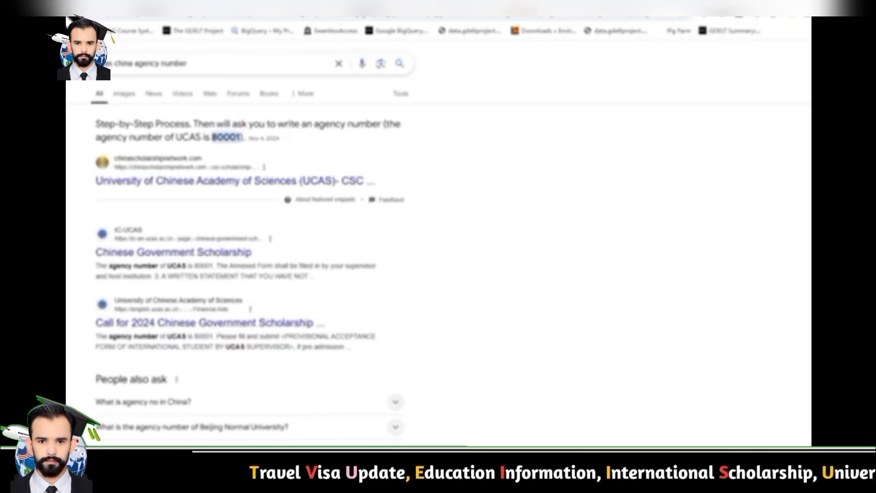
{"action": "left_click_drag", "start_coordinate": [96, 336], "coordinate": [214, 336]}
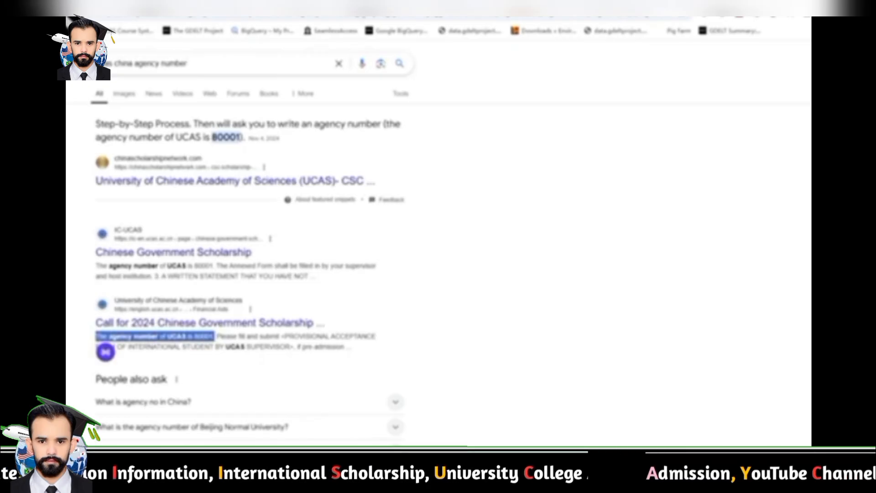
Enter 80001 in Agency No. and highlight the matched University of Chinese Academy of Sciences
{"action": "left_click", "coordinate": [171, 4]}
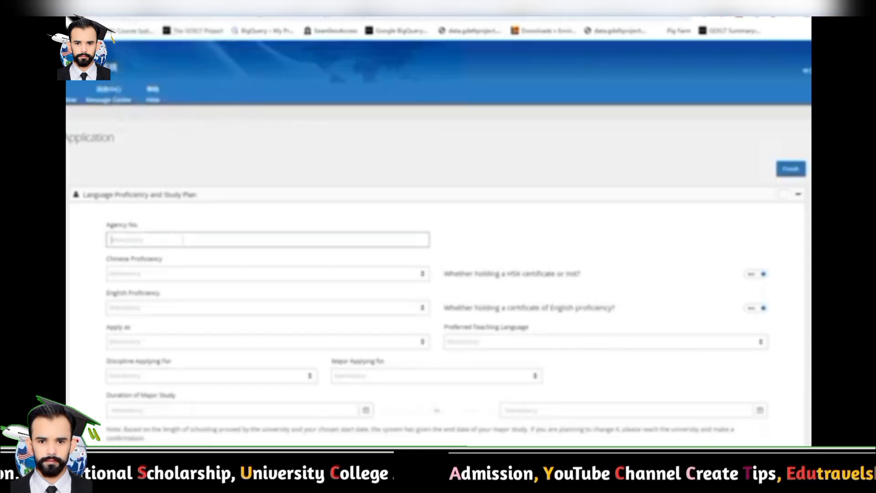
{"action": "type", "text": "60001"}
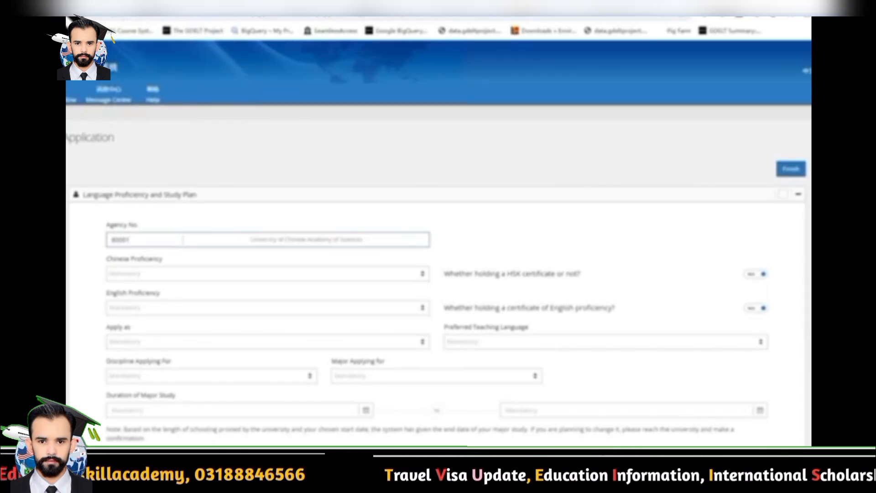
{"action": "left_click_drag", "start_coordinate": [250, 239], "coordinate": [363, 239]}
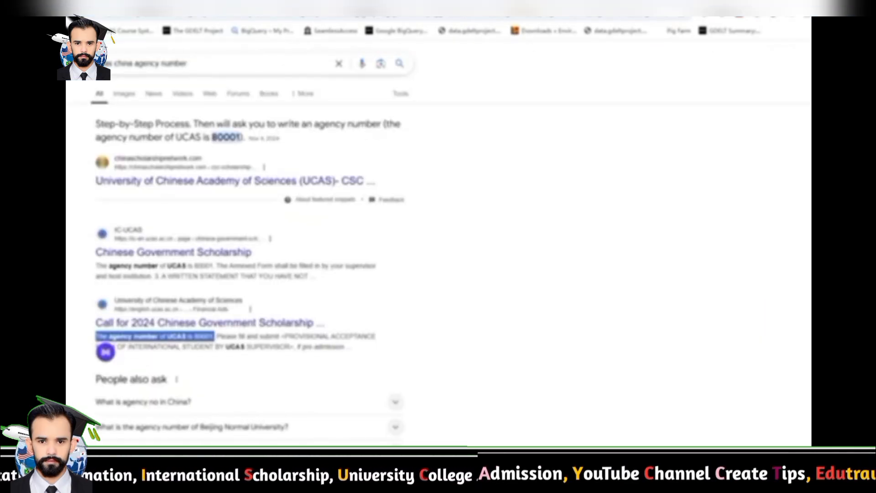
Search Google for USTC's China agency number and select 10358 in the results
{"action": "left_click", "coordinate": [106, 351]}
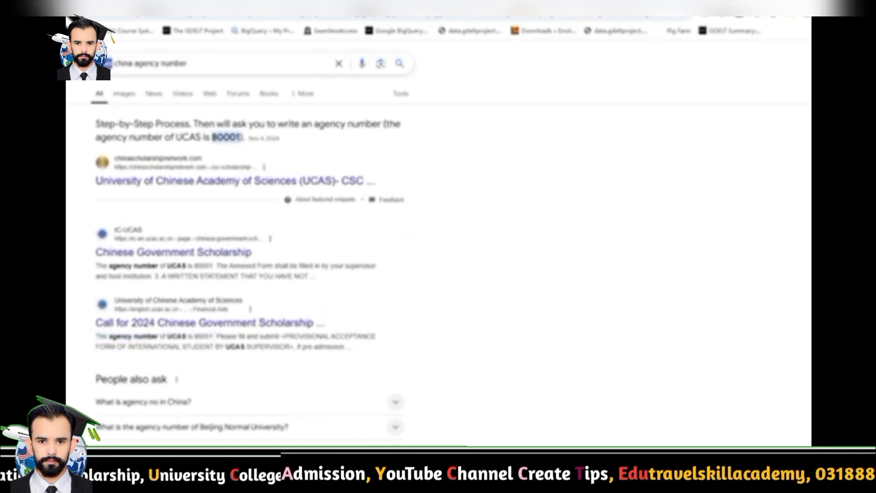
{"action": "type", "text": "ustc"}
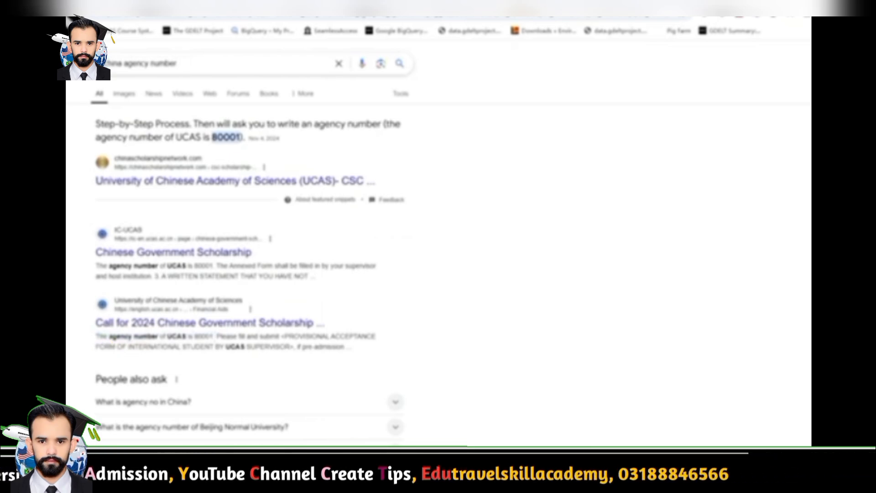
{"action": "type", "text": "C"}
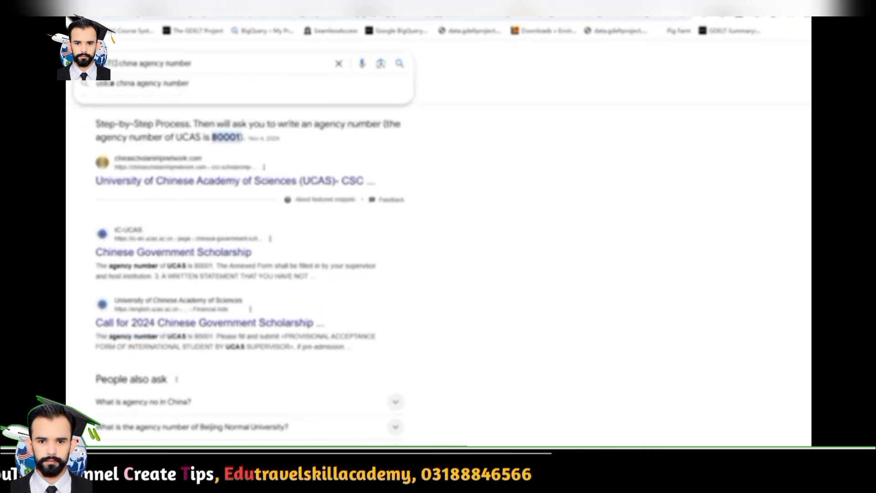
{"action": "key", "text": "Return"}
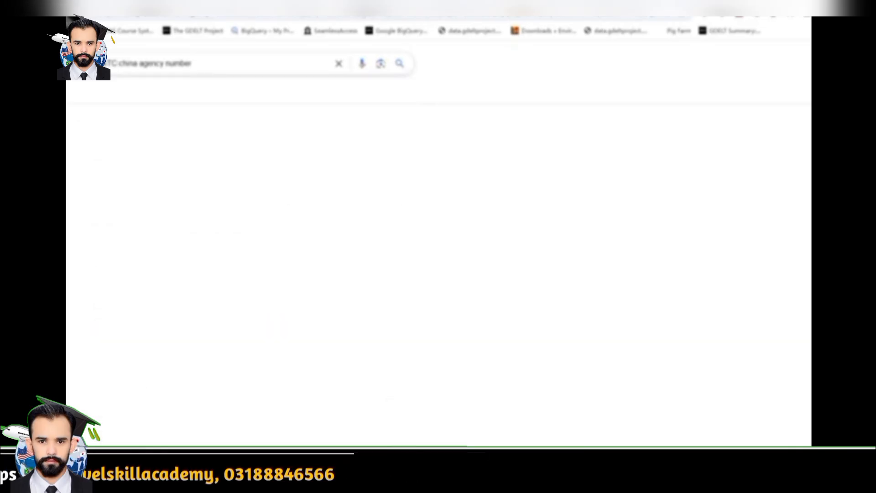
{"action": "left_click_drag", "start_coordinate": [97, 125], "coordinate": [136, 126]}
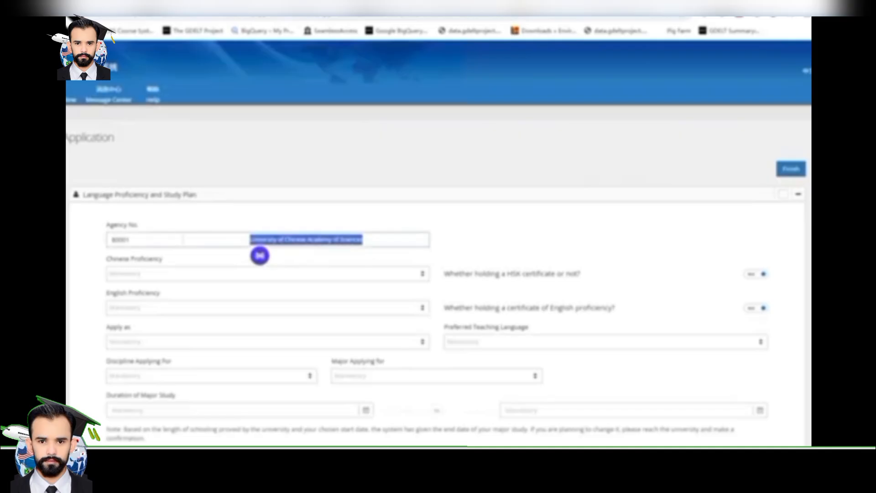
Replace Agency No. with 10358, linking the University of Science and Technology of China
{"action": "left_click_drag", "start_coordinate": [130, 239], "coordinate": [110, 240]}
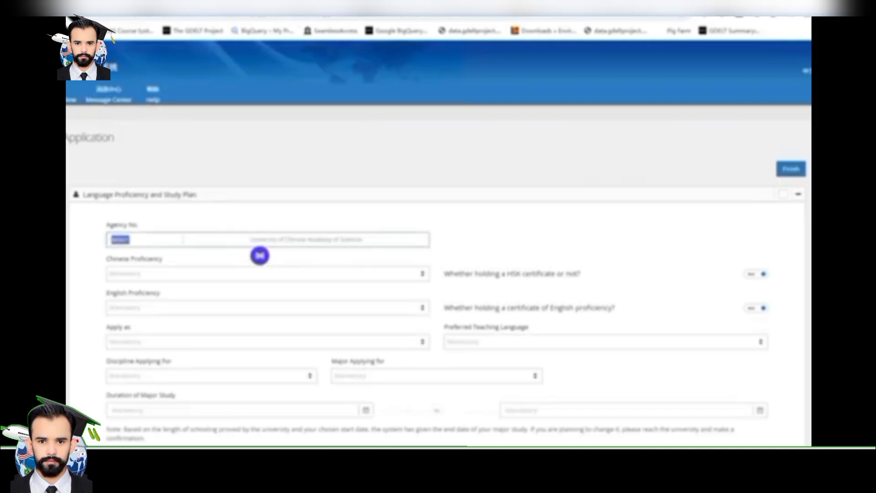
{"action": "type", "text": "10358"}
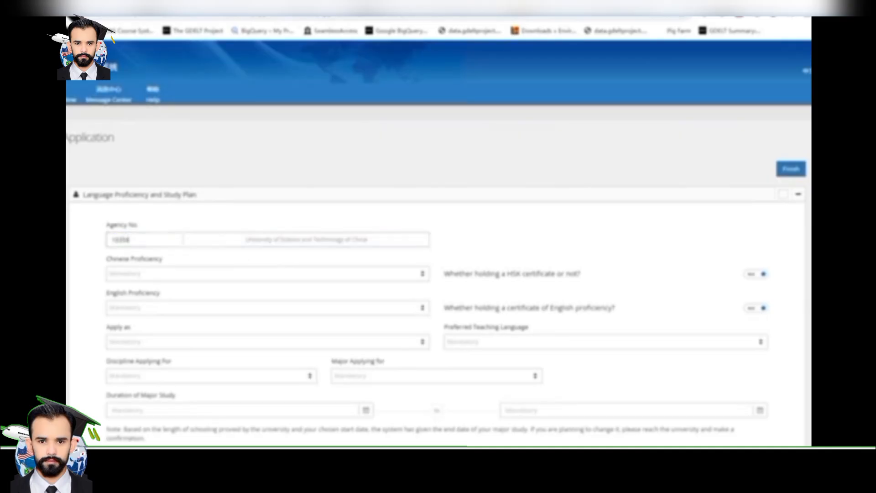
{"action": "left_click_drag", "start_coordinate": [245, 240], "coordinate": [364, 239]}
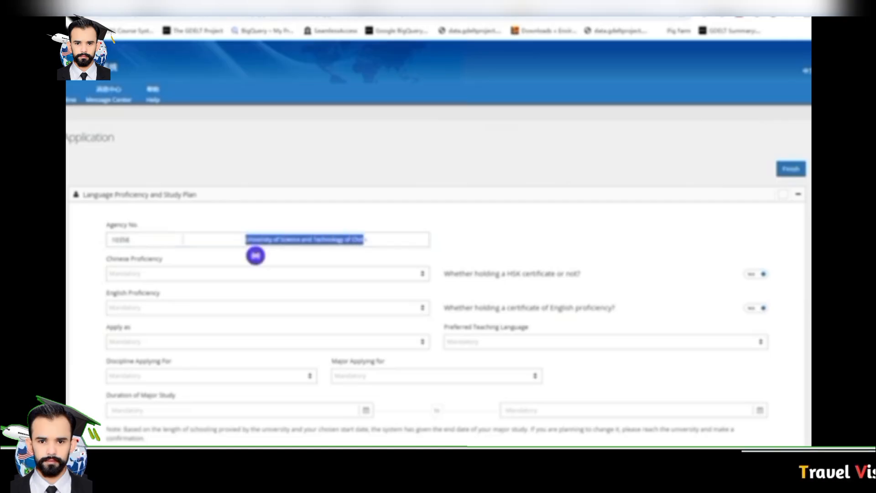
{"action": "left_click", "coordinate": [474, 241]}
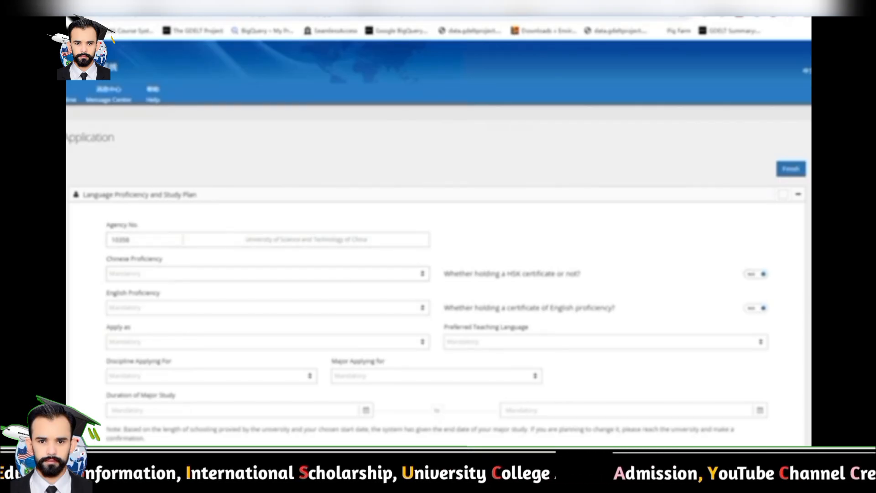
{"action": "left_click_drag", "start_coordinate": [107, 259], "coordinate": [162, 258]}
{"action": "left_click", "coordinate": [183, 274]}
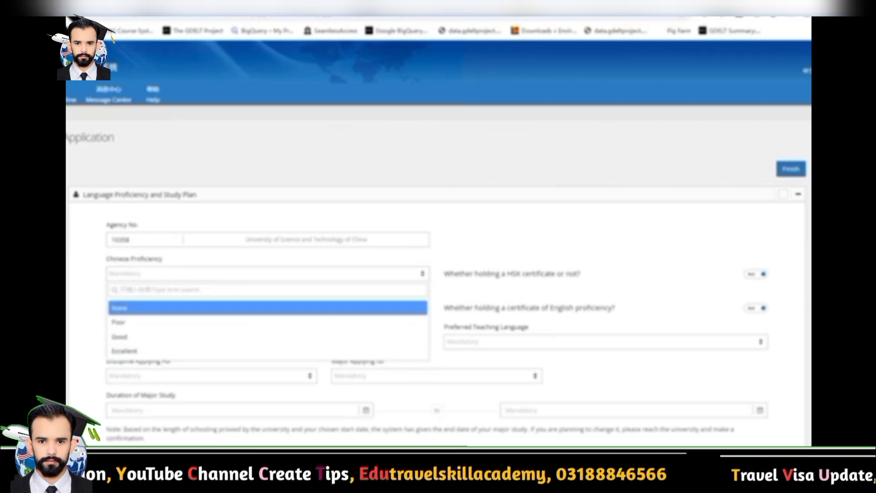
Set Chinese Proficiency to None, English Proficiency to Excellent, and Apply as Doctor's Degree
{"action": "left_click", "coordinate": [182, 307]}
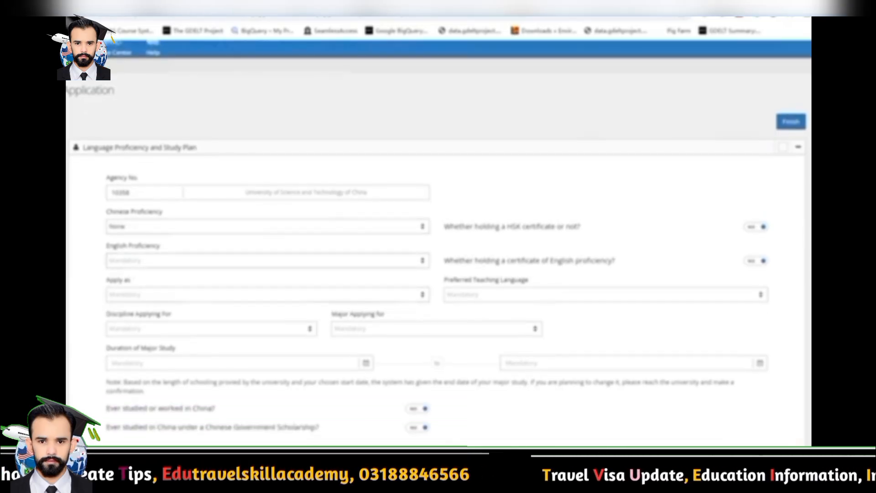
{"action": "left_click", "coordinate": [268, 260]}
{"action": "left_click", "coordinate": [267, 337]}
{"action": "scroll", "coordinate": [267, 256], "scroll_direction": "down", "scroll_amount": 2}
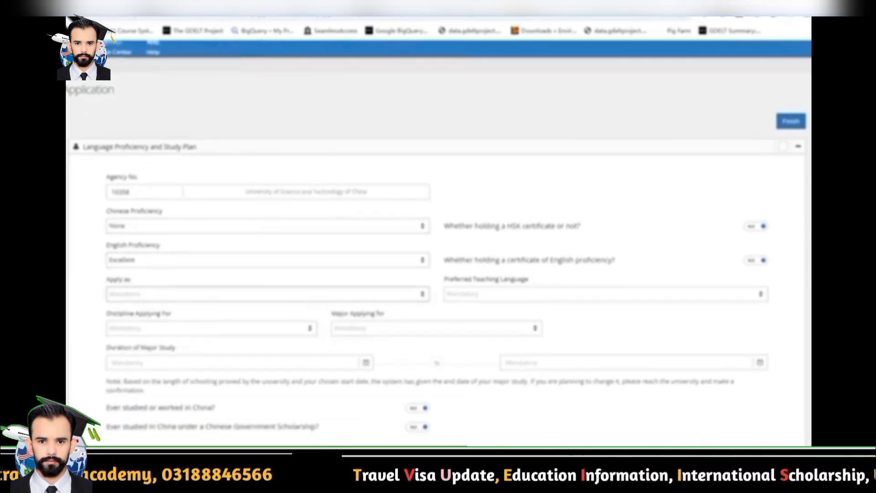
{"action": "left_click", "coordinate": [267, 208]}
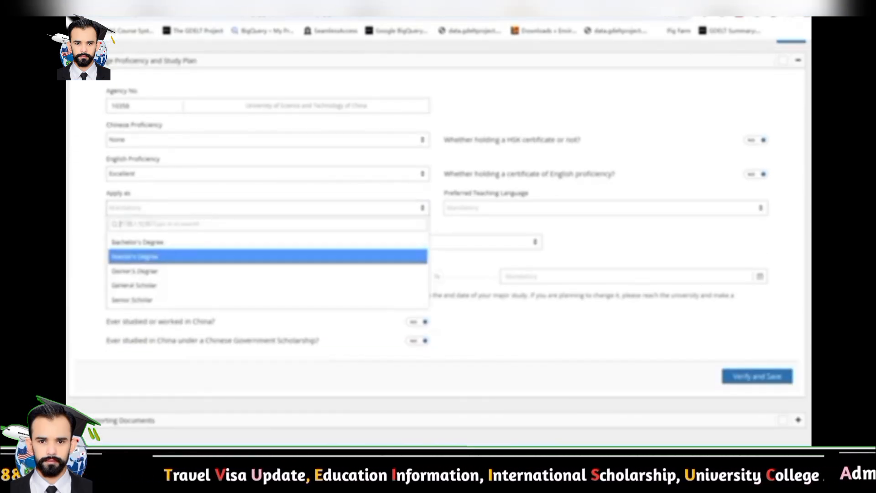
{"action": "left_click", "coordinate": [268, 270]}
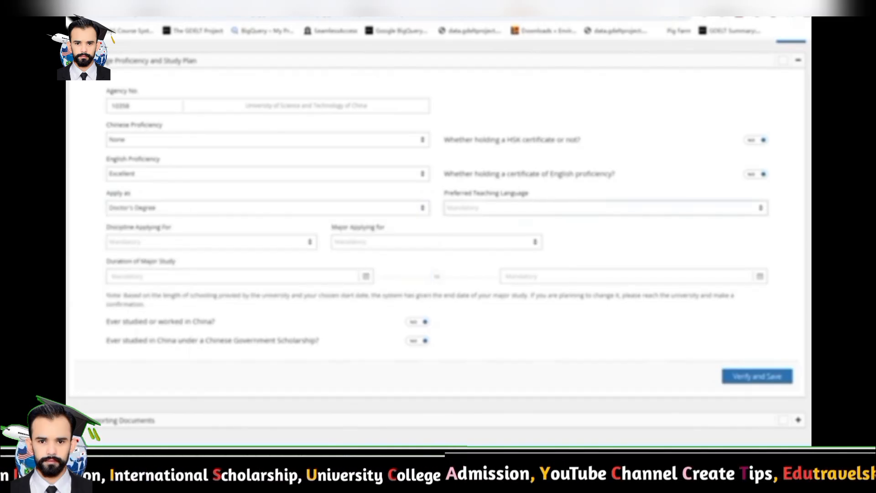
Switch the English certificate answer to Yes, browse the English test names, then set it back to No
{"action": "left_click_drag", "start_coordinate": [444, 140], "coordinate": [453, 190]}
{"action": "left_click", "coordinate": [755, 174]}
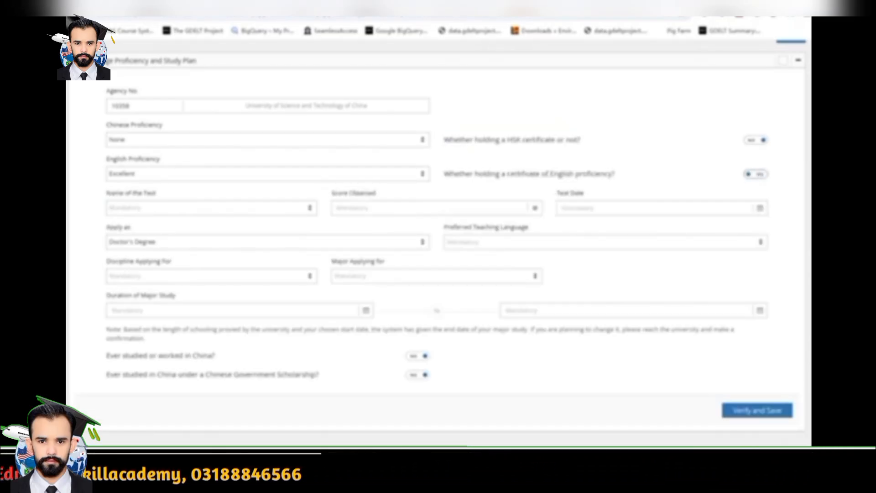
{"action": "left_click", "coordinate": [208, 208]}
{"action": "scroll", "coordinate": [208, 292], "scroll_direction": "down", "scroll_amount": 1}
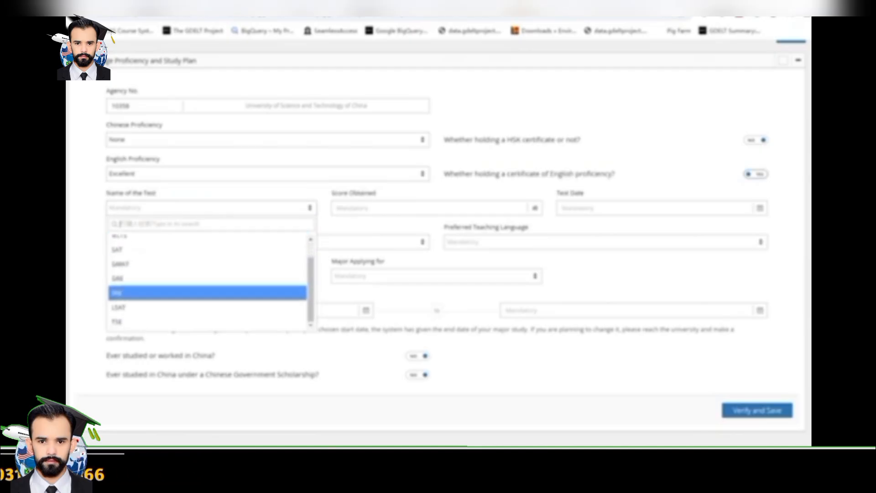
{"action": "scroll", "coordinate": [208, 292], "scroll_direction": "up", "scroll_amount": 1}
{"action": "scroll", "coordinate": [208, 254], "scroll_direction": "down", "scroll_amount": 1}
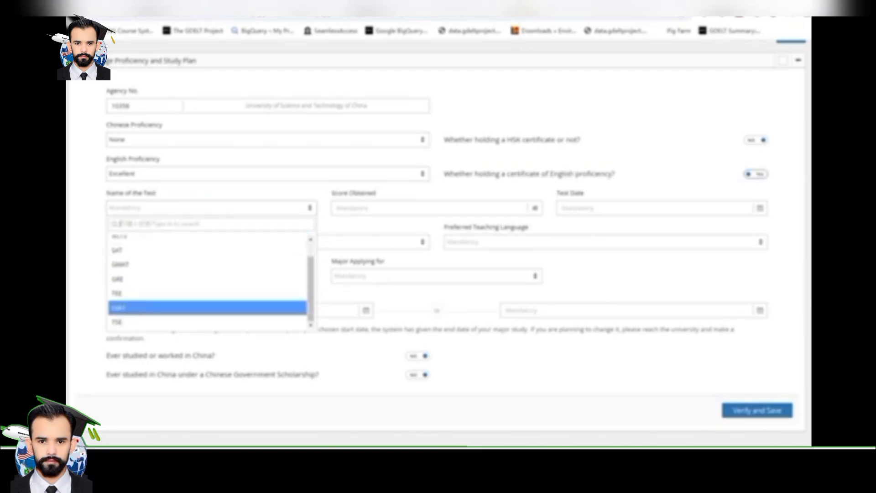
{"action": "scroll", "coordinate": [208, 308], "scroll_direction": "up", "scroll_amount": 1}
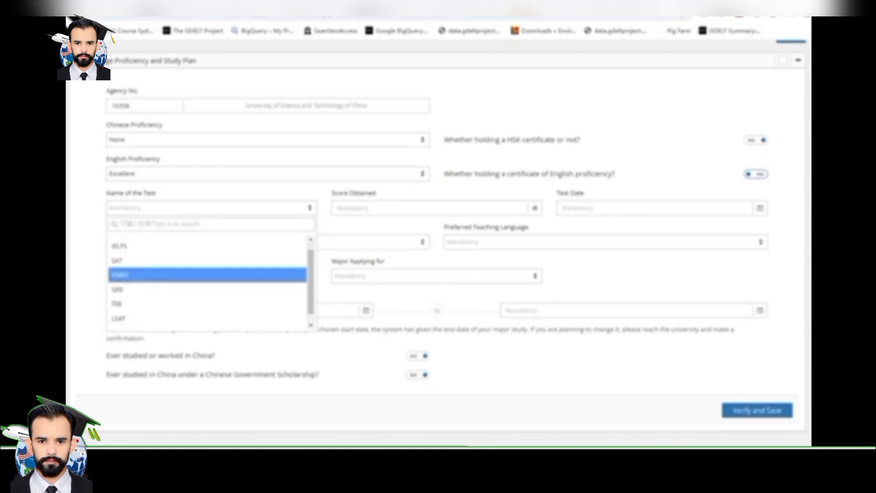
{"action": "scroll", "coordinate": [208, 301], "scroll_direction": "down", "scroll_amount": 1}
{"action": "scroll", "coordinate": [208, 301], "scroll_direction": "up", "scroll_amount": 1}
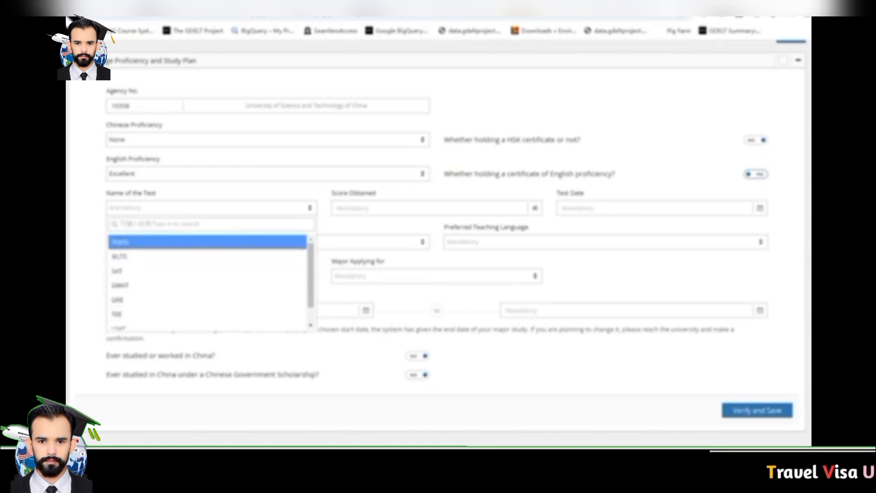
{"action": "left_click", "coordinate": [755, 173]}
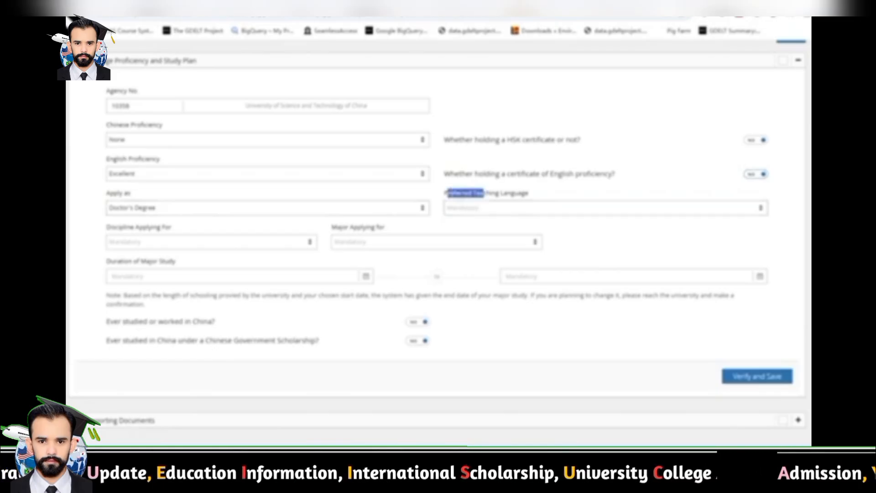
{"action": "triple_click", "coordinate": [449, 193]}
{"action": "left_click", "coordinate": [465, 207]}
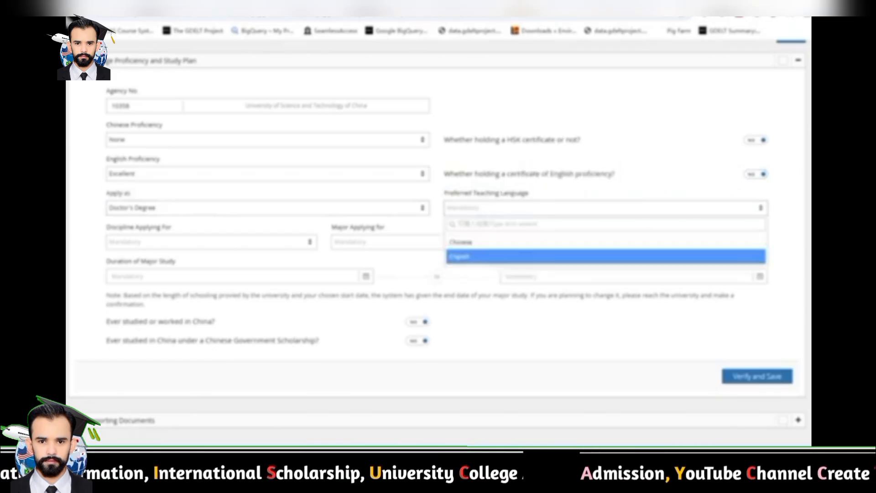
{"action": "left_click", "coordinate": [462, 256]}
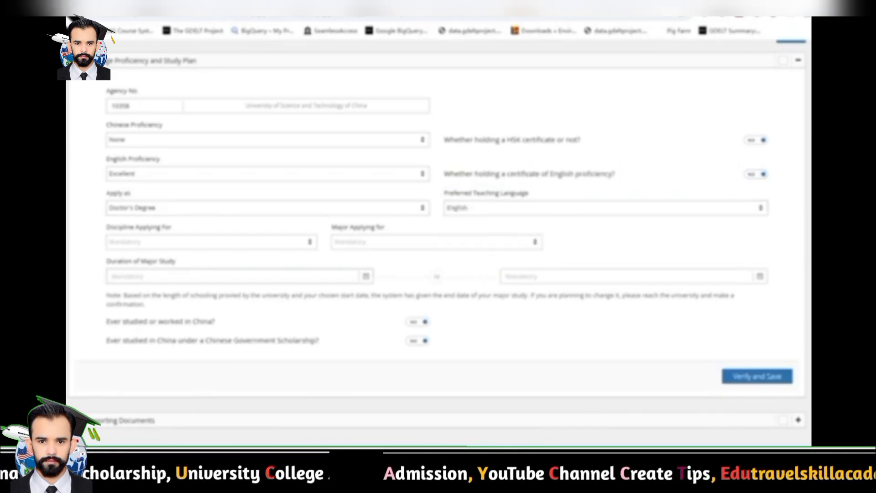
{"action": "left_click_drag", "start_coordinate": [107, 227], "coordinate": [172, 227]}
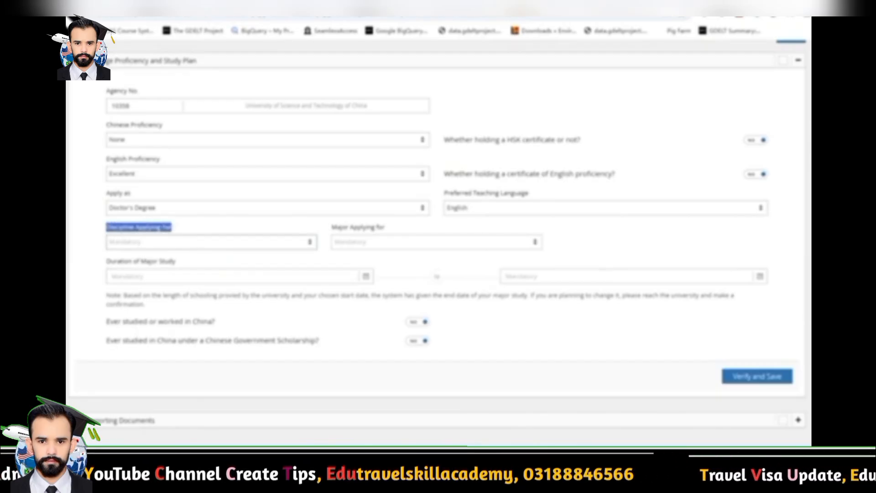
{"action": "left_click", "coordinate": [155, 242]}
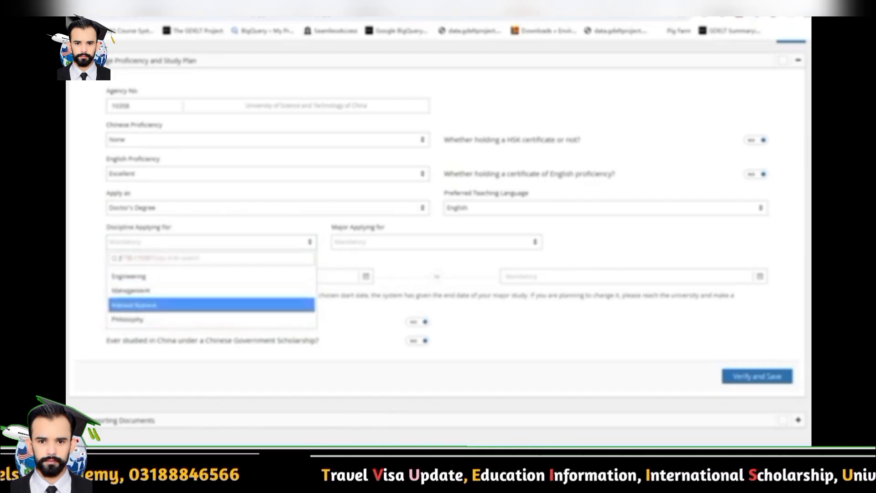
{"action": "key", "text": "Return"}
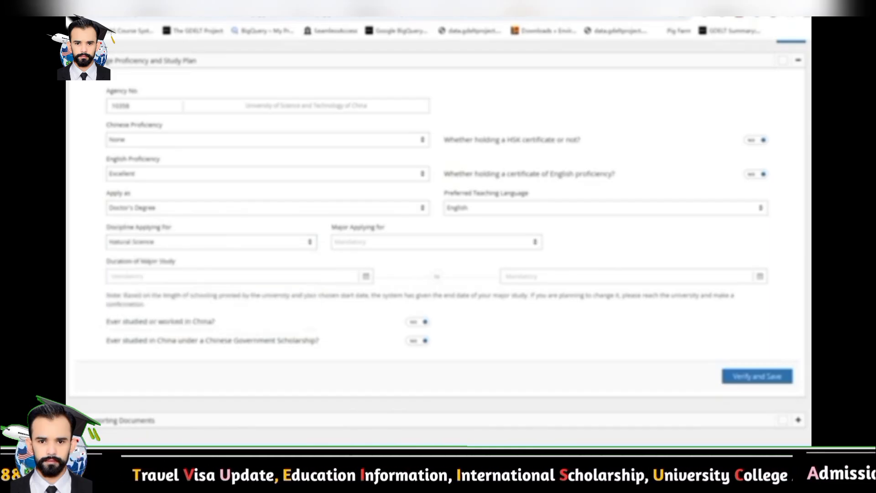
{"action": "left_click", "coordinate": [436, 241]}
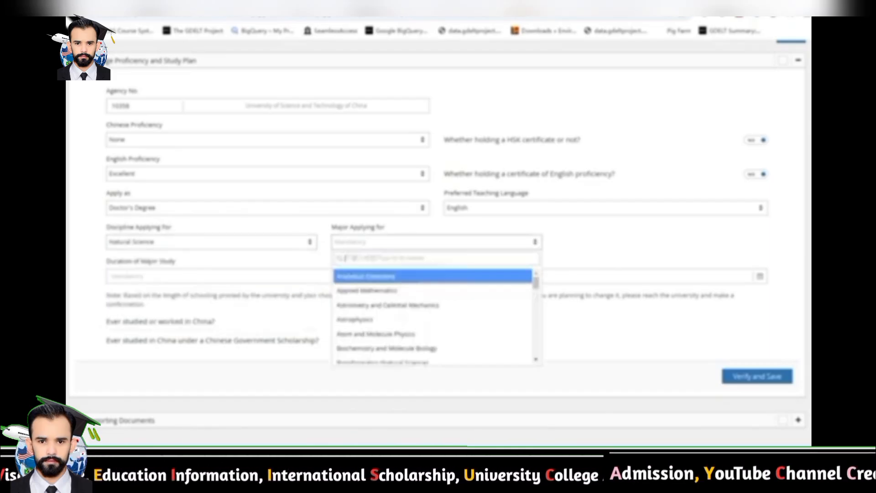
{"action": "scroll", "coordinate": [433, 315], "scroll_direction": "down", "scroll_amount": 10}
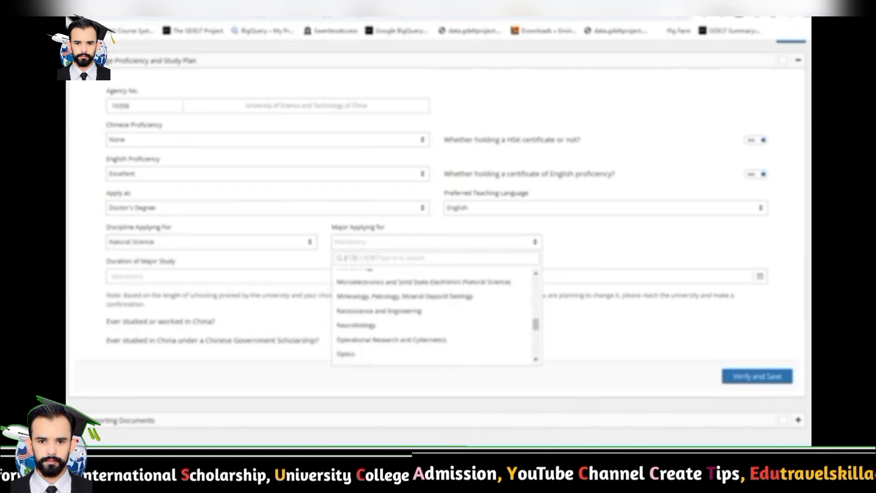
{"action": "scroll", "coordinate": [434, 317], "scroll_direction": "up", "scroll_amount": 10}
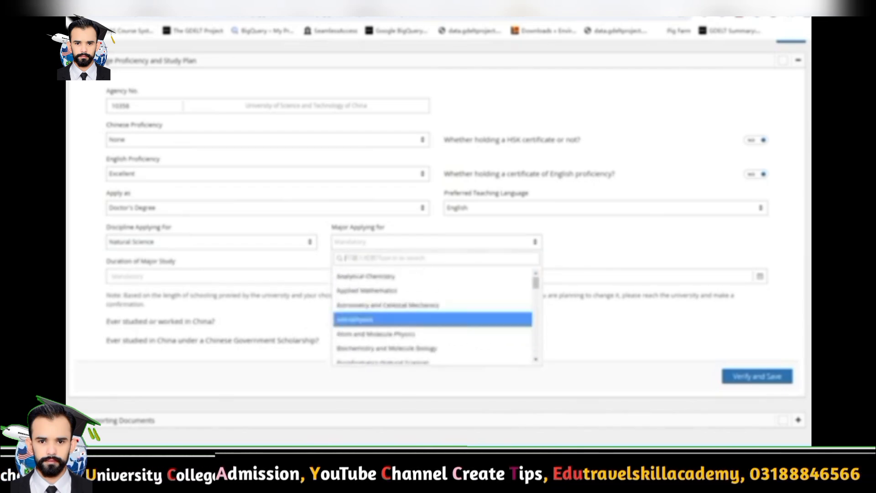
{"action": "scroll", "coordinate": [434, 319], "scroll_direction": "down", "scroll_amount": 10}
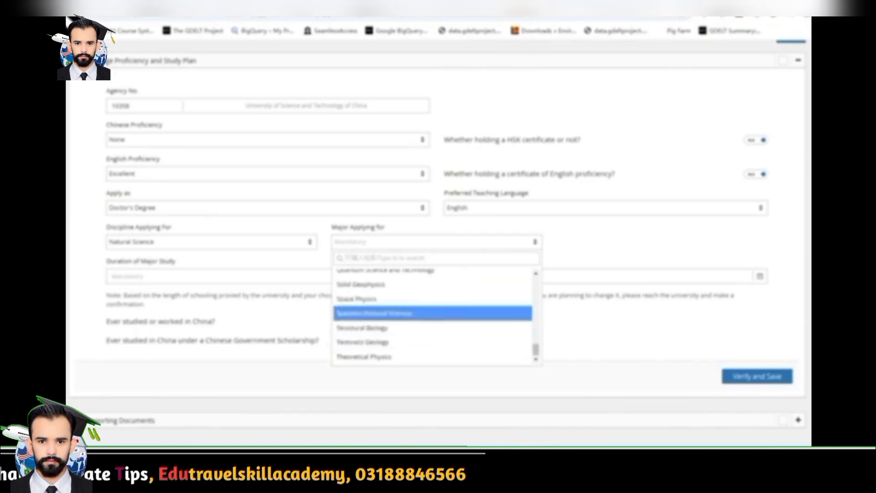
{"action": "scroll", "coordinate": [433, 320], "scroll_direction": "up", "scroll_amount": 3}
{"action": "scroll", "coordinate": [433, 317], "scroll_direction": "up", "scroll_amount": 6}
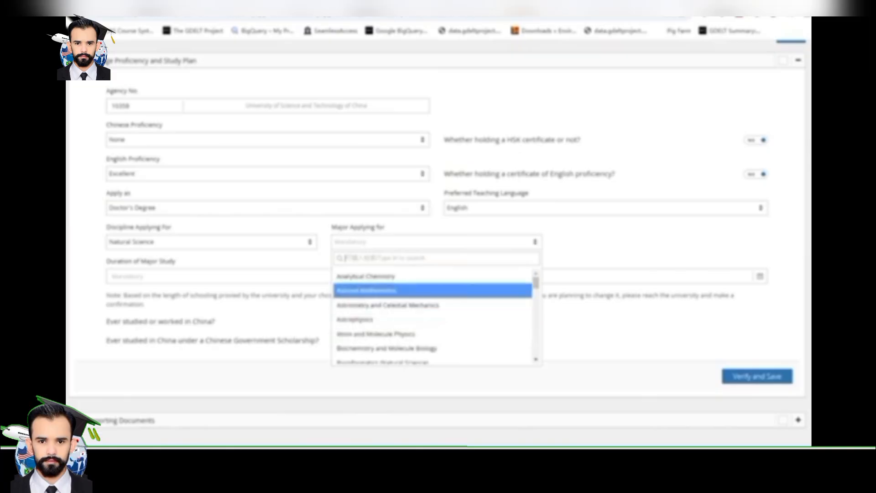
{"action": "left_click", "coordinate": [388, 290]}
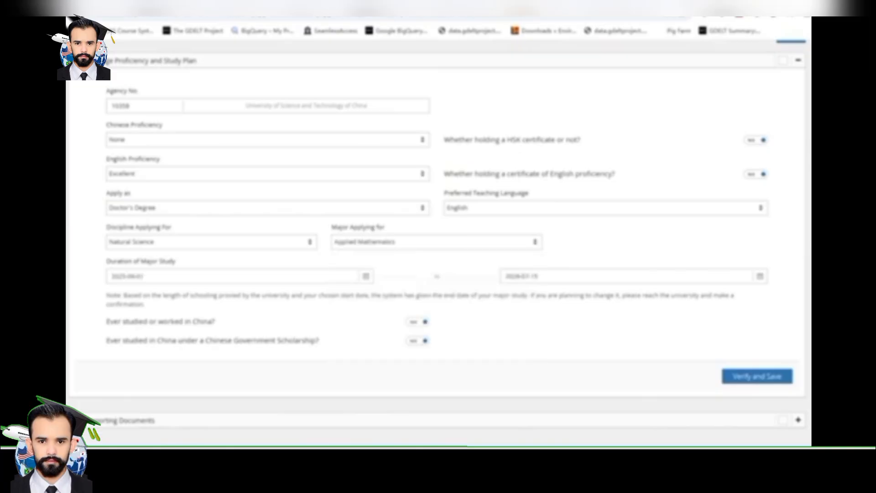
{"action": "left_click_drag", "start_coordinate": [132, 261], "coordinate": [176, 261]}
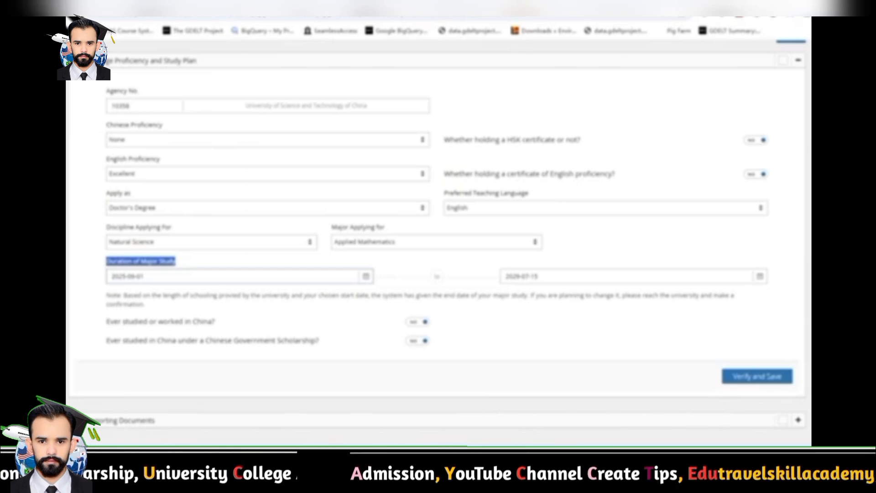
{"action": "left_click", "coordinate": [186, 261]}
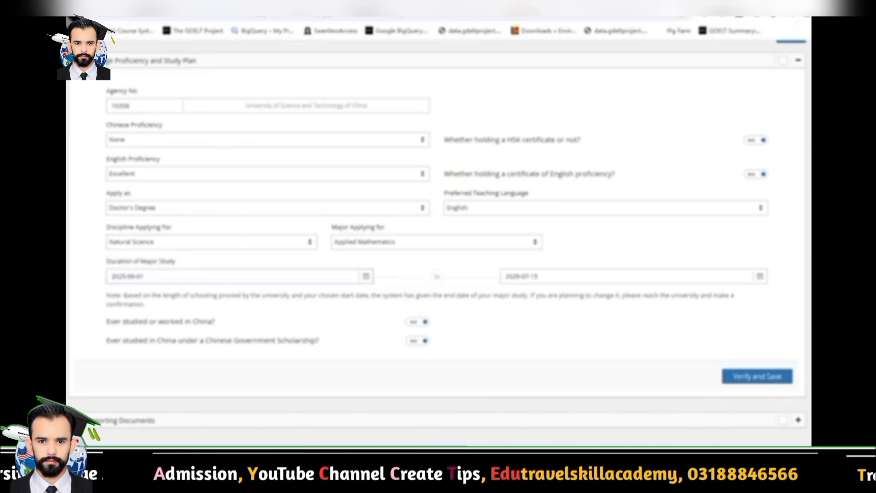
{"action": "triple_click", "coordinate": [161, 322]}
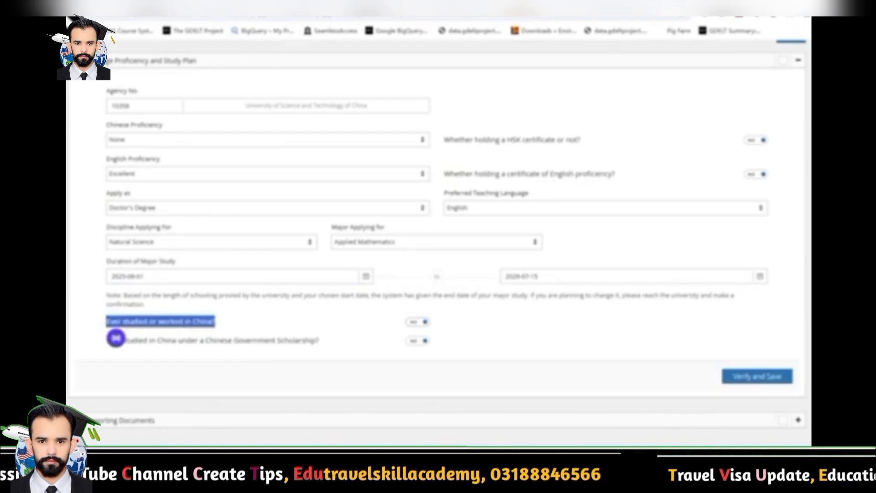
{"action": "left_click", "coordinate": [115, 338]}
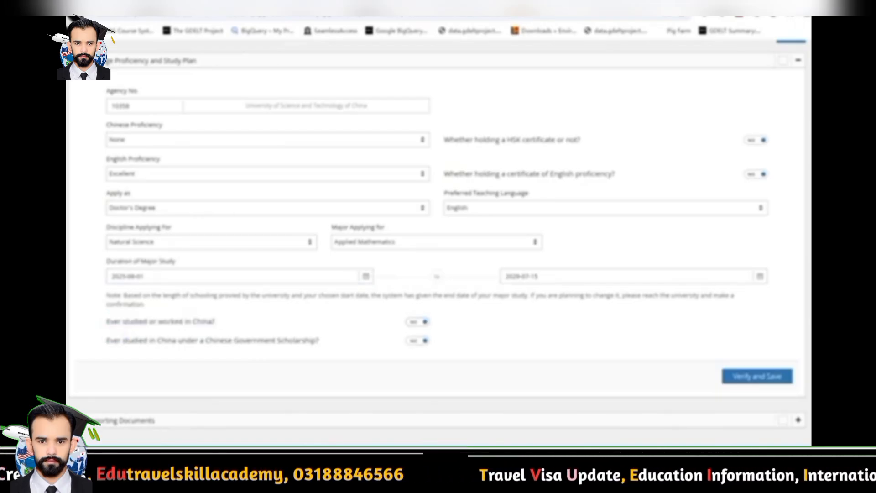
{"action": "left_click_drag", "start_coordinate": [106, 340], "coordinate": [275, 340]}
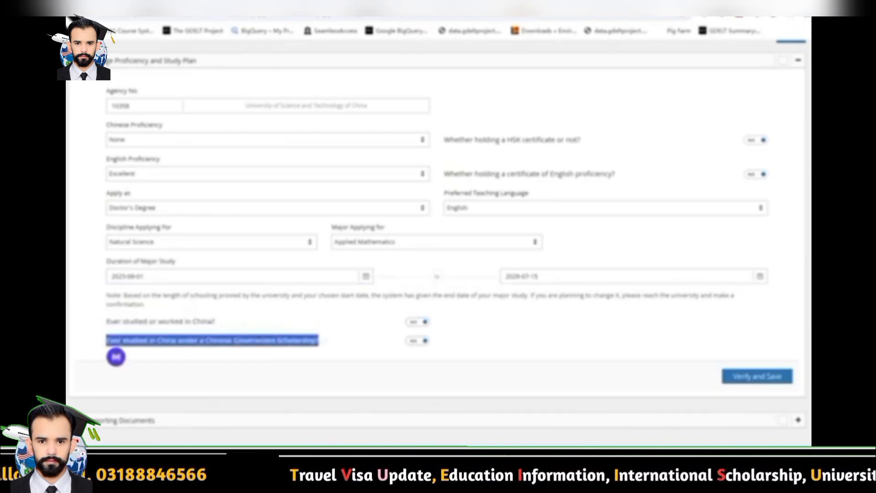
{"action": "left_click", "coordinate": [116, 356]}
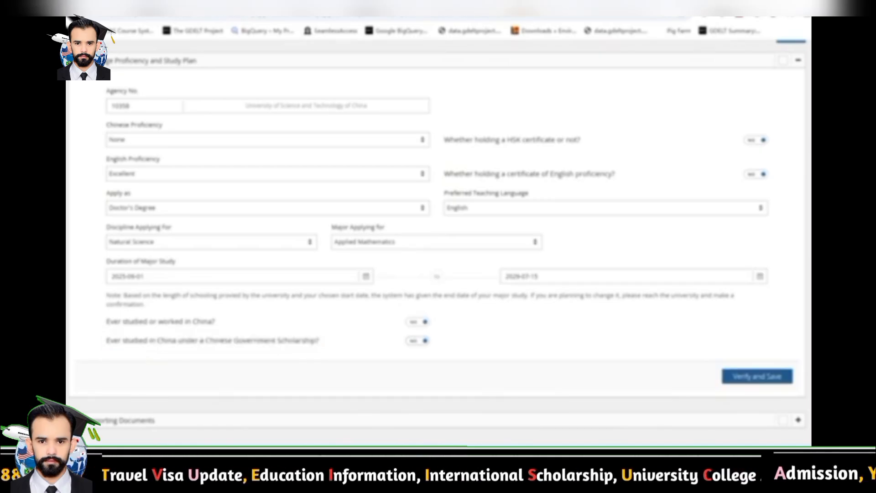
Verify and save the study plan, then open a file browser for the ID Photo upload
{"action": "left_click", "coordinate": [757, 376]}
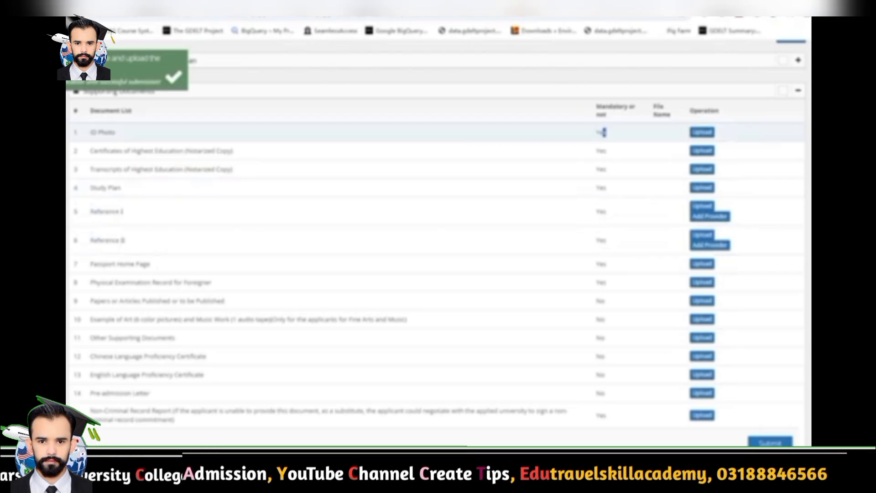
{"action": "left_click", "coordinate": [606, 151]}
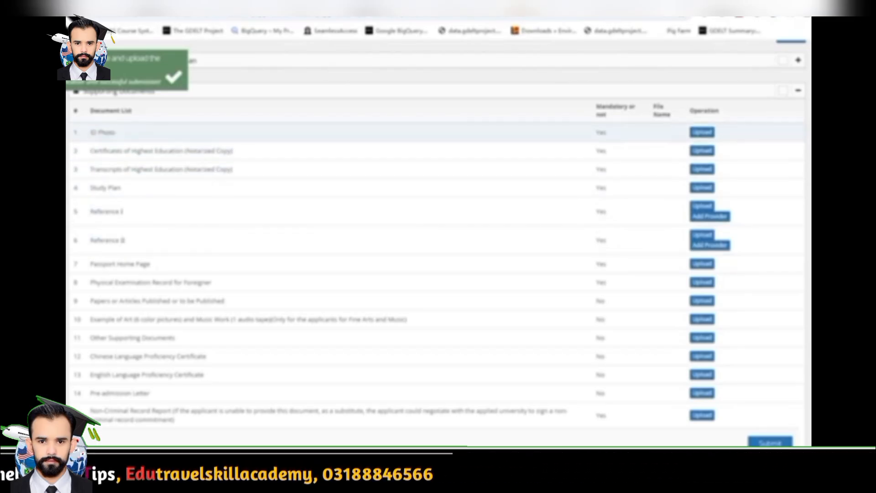
{"action": "left_click", "coordinate": [701, 132]}
{"action": "left_click", "coordinate": [517, 110]}
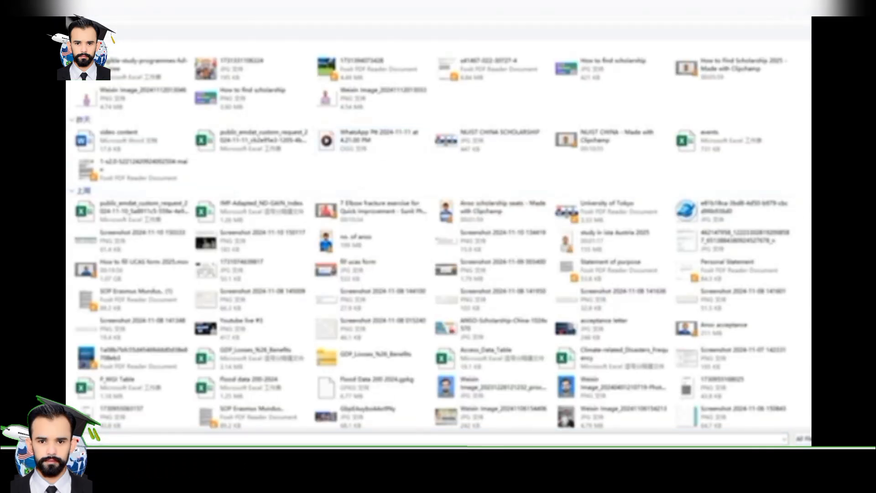
Pick the image file as the ID photo, attempt the upload, and cancel after the error
{"action": "double_click", "coordinate": [499, 387]}
{"action": "left_click", "coordinate": [517, 256]}
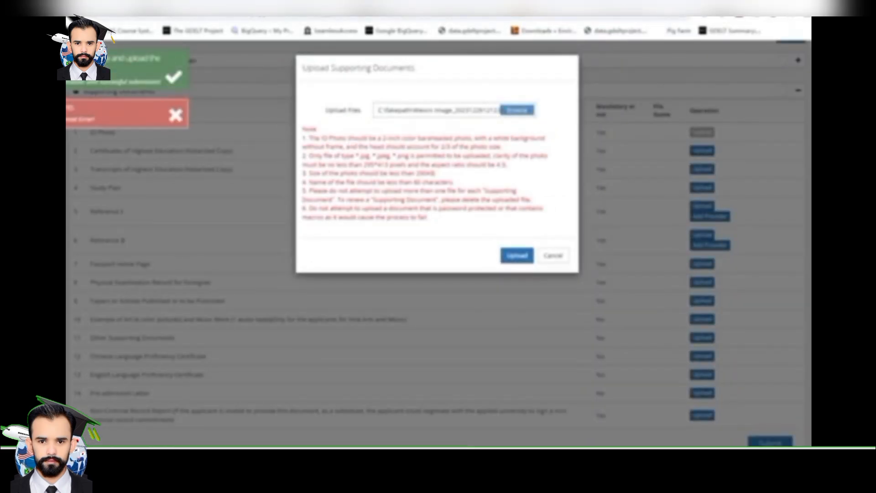
{"action": "left_click", "coordinate": [553, 255]}
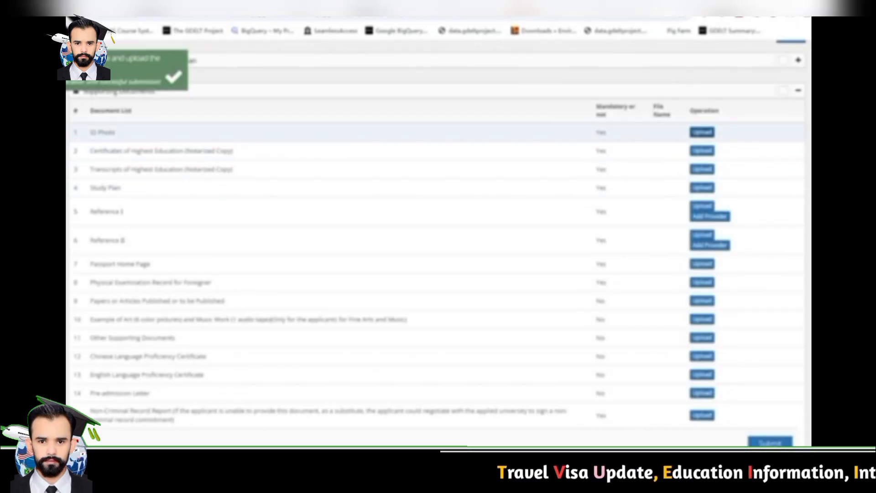
Reopen the ID Photo upload to review the rules: 2-inch photo, allowed file types, 200KB limit, then cancel
{"action": "left_click", "coordinate": [701, 132]}
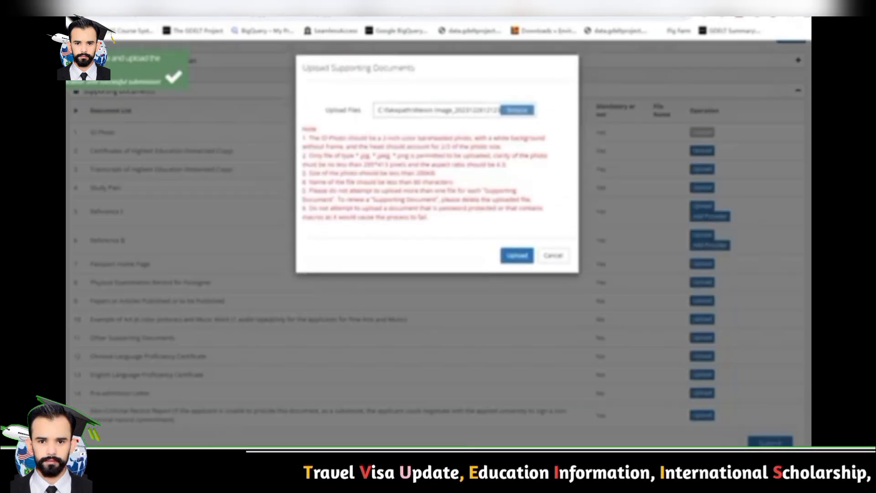
{"action": "left_click_drag", "start_coordinate": [308, 138], "coordinate": [510, 138]}
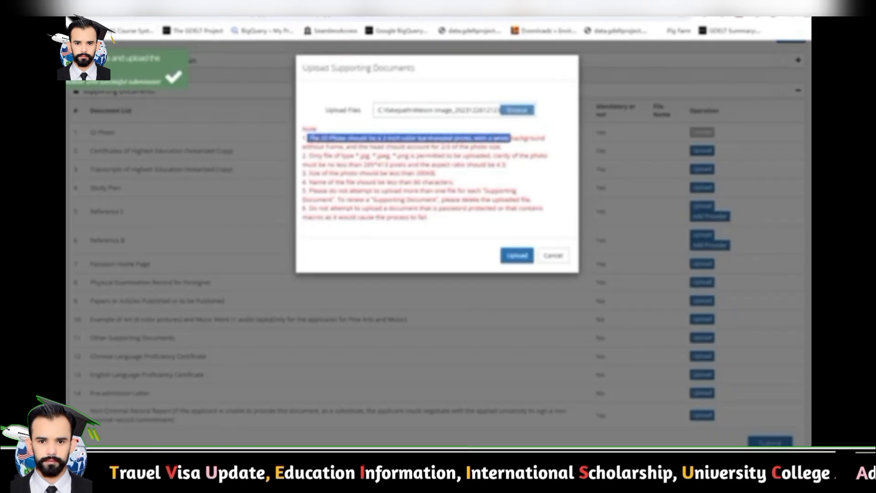
{"action": "left_click", "coordinate": [317, 154]}
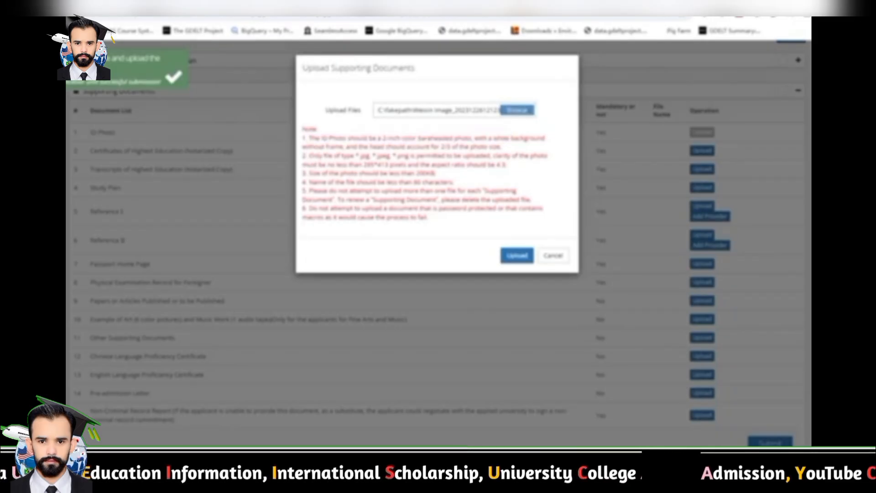
{"action": "left_click_drag", "start_coordinate": [309, 155], "coordinate": [521, 156]}
{"action": "left_click", "coordinate": [522, 156]}
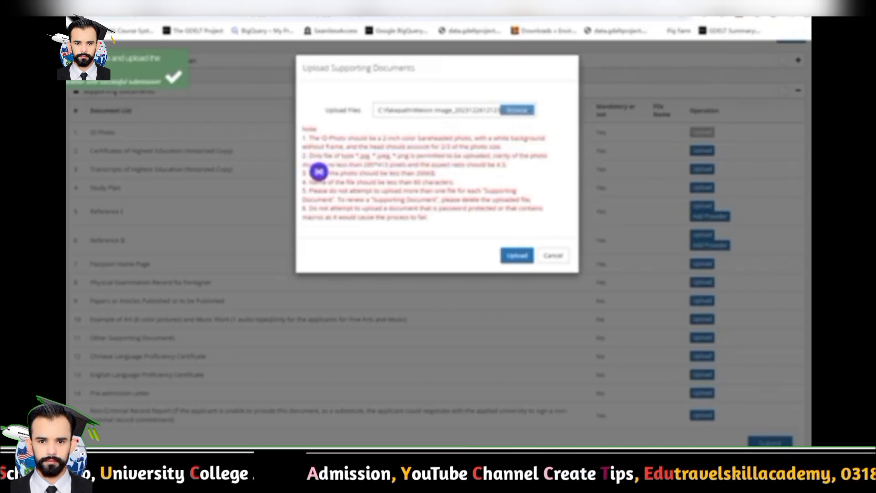
{"action": "left_click_drag", "start_coordinate": [436, 173], "coordinate": [309, 174]}
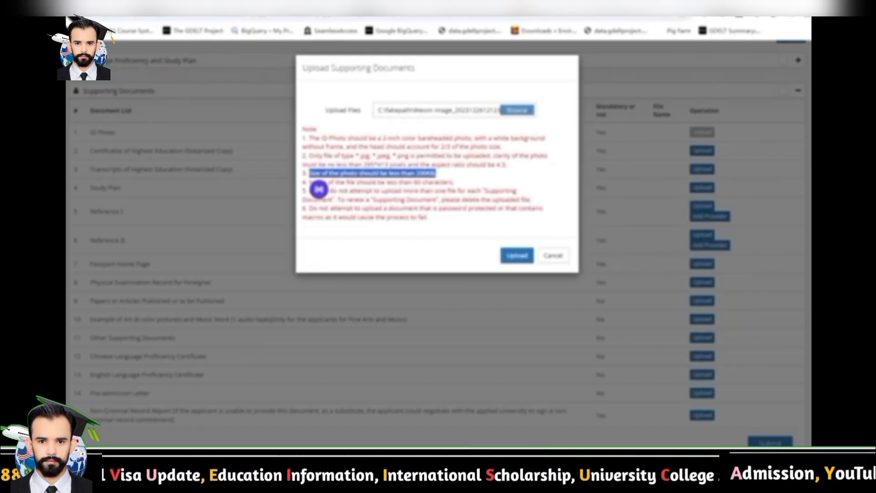
{"action": "left_click_drag", "start_coordinate": [386, 191], "coordinate": [411, 217]}
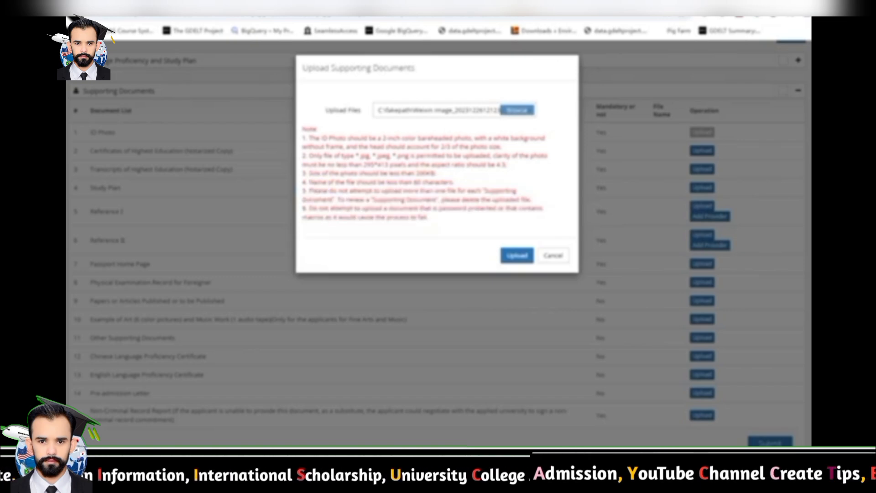
{"action": "left_click_drag", "start_coordinate": [312, 233], "coordinate": [303, 137]}
{"action": "left_click", "coordinate": [312, 233]}
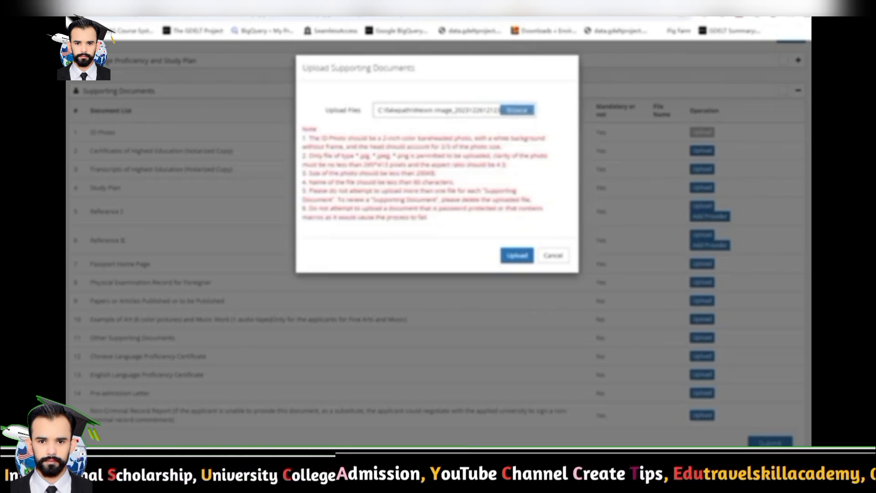
{"action": "left_click", "coordinate": [553, 255]}
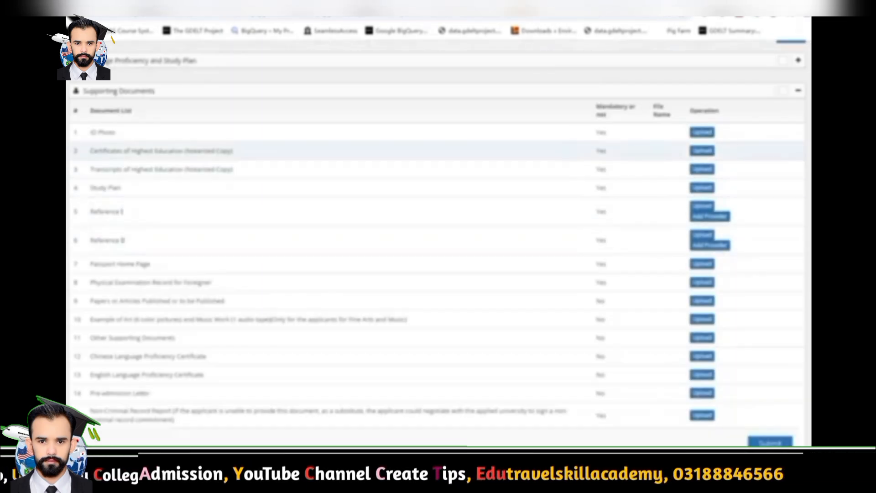
{"action": "left_click_drag", "start_coordinate": [90, 151], "coordinate": [209, 151]}
{"action": "left_click", "coordinate": [214, 240]}
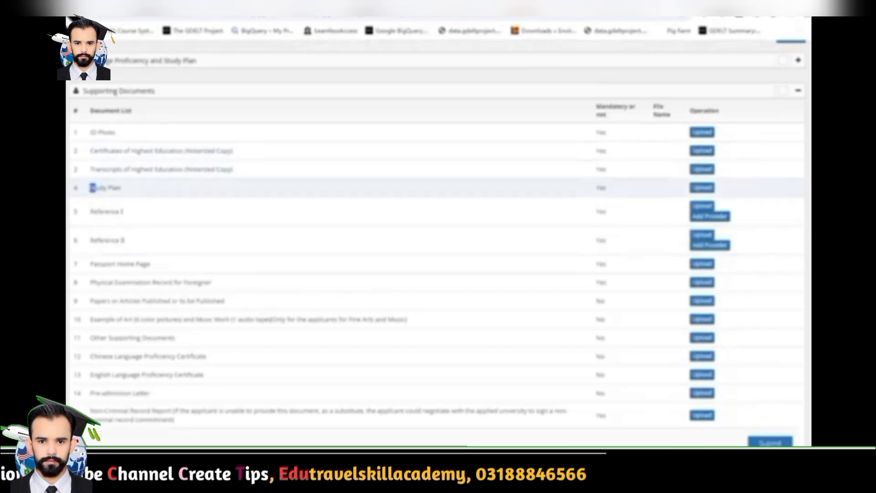
{"action": "left_click_drag", "start_coordinate": [96, 187], "coordinate": [124, 212]}
{"action": "left_click_drag", "start_coordinate": [89, 240], "coordinate": [124, 240]}
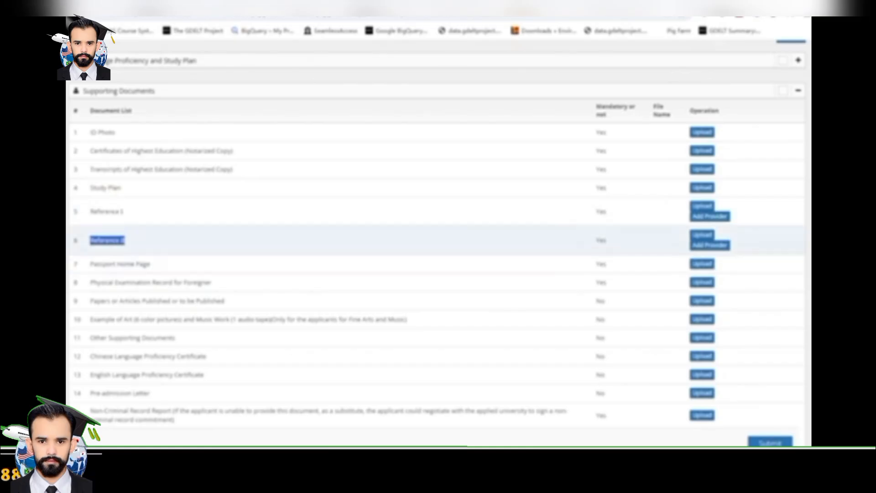
{"action": "left_click", "coordinate": [90, 264]}
{"action": "left_click_drag", "start_coordinate": [91, 264], "coordinate": [150, 264]}
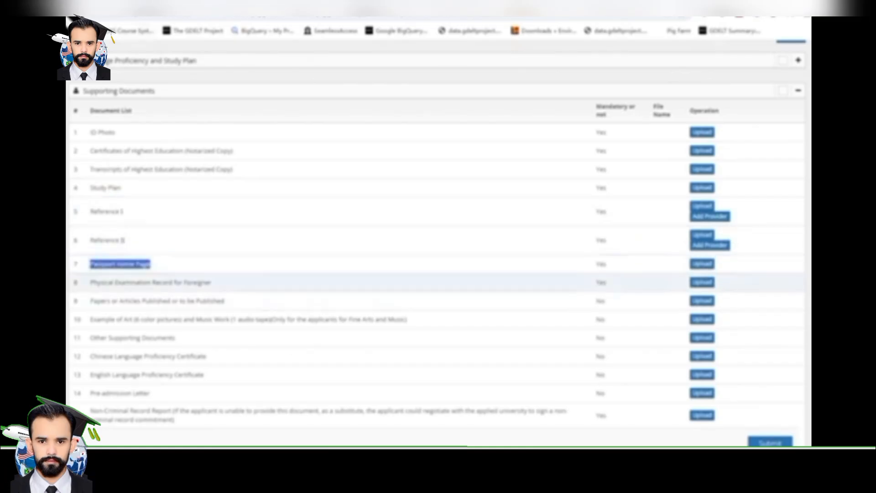
{"action": "left_click_drag", "start_coordinate": [93, 282], "coordinate": [211, 283]}
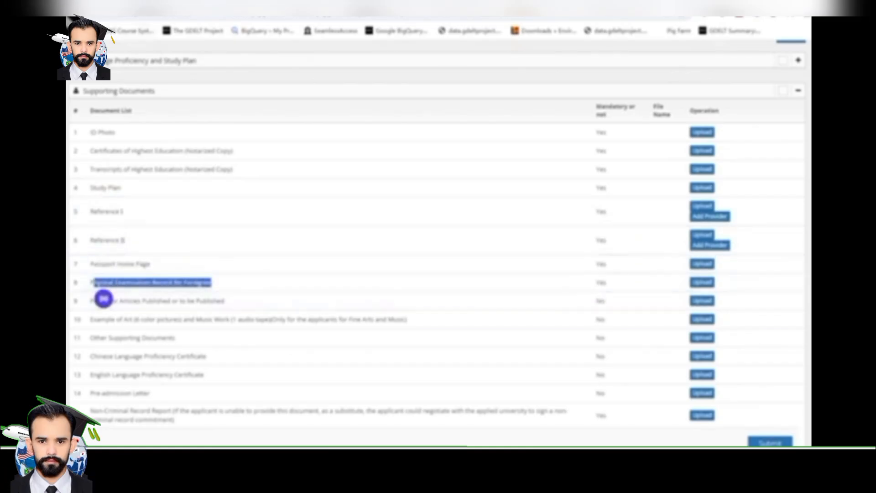
{"action": "left_click", "coordinate": [91, 301]}
{"action": "left_click_drag", "start_coordinate": [96, 300], "coordinate": [224, 300]}
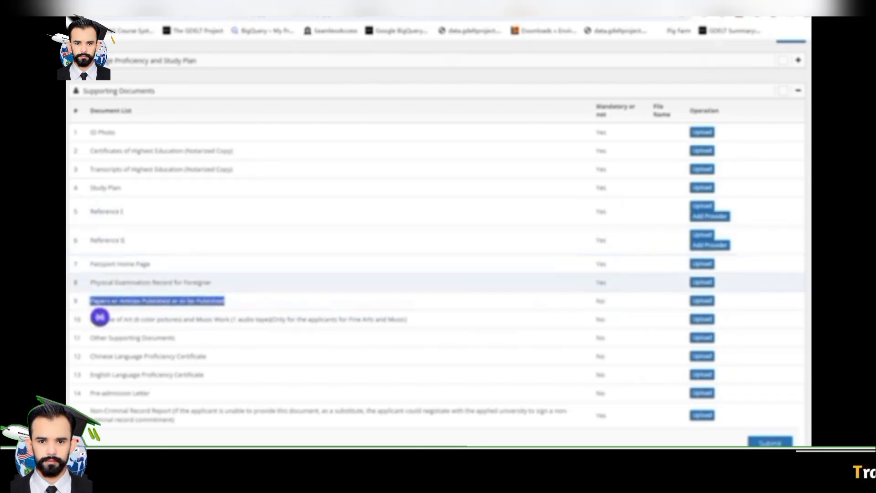
{"action": "left_click_drag", "start_coordinate": [606, 282], "coordinate": [95, 132]}
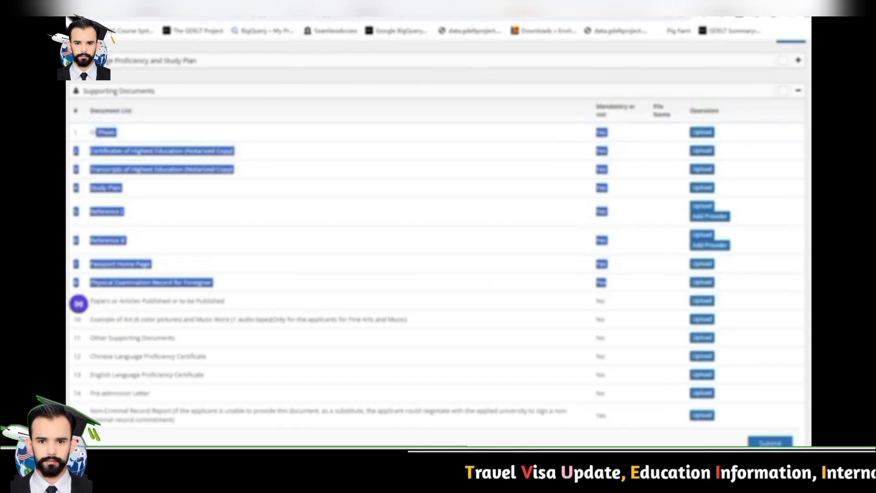
{"action": "left_click", "coordinate": [237, 182]}
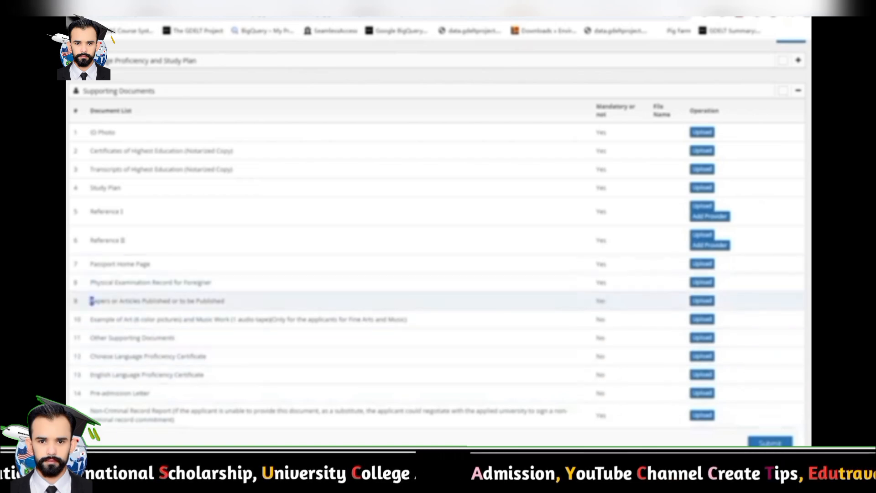
{"action": "left_click_drag", "start_coordinate": [90, 300], "coordinate": [293, 319]}
{"action": "left_click_drag", "start_coordinate": [101, 338], "coordinate": [172, 338]}
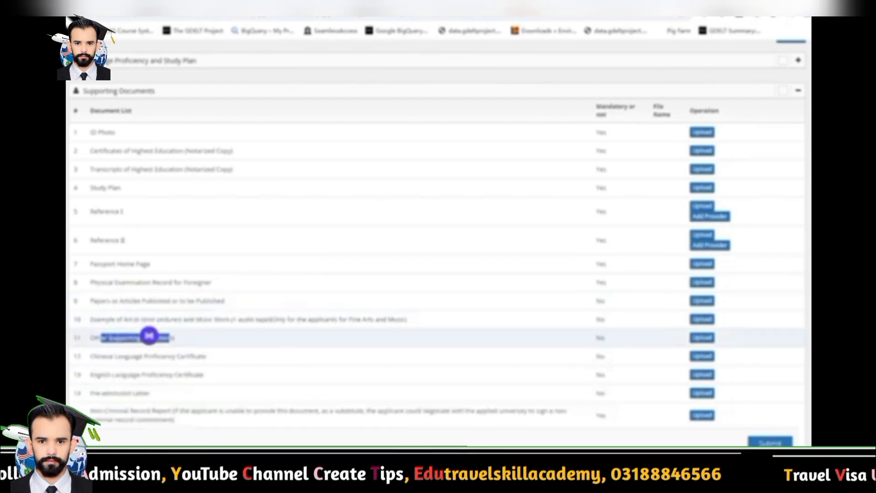
{"action": "left_click", "coordinate": [106, 357]}
{"action": "left_click_drag", "start_coordinate": [96, 356], "coordinate": [207, 357]}
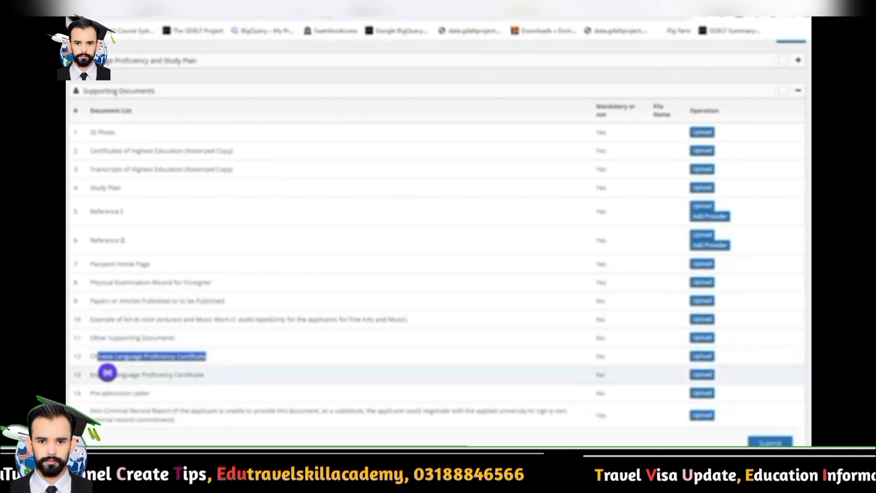
{"action": "left_click_drag", "start_coordinate": [136, 374], "coordinate": [204, 374]}
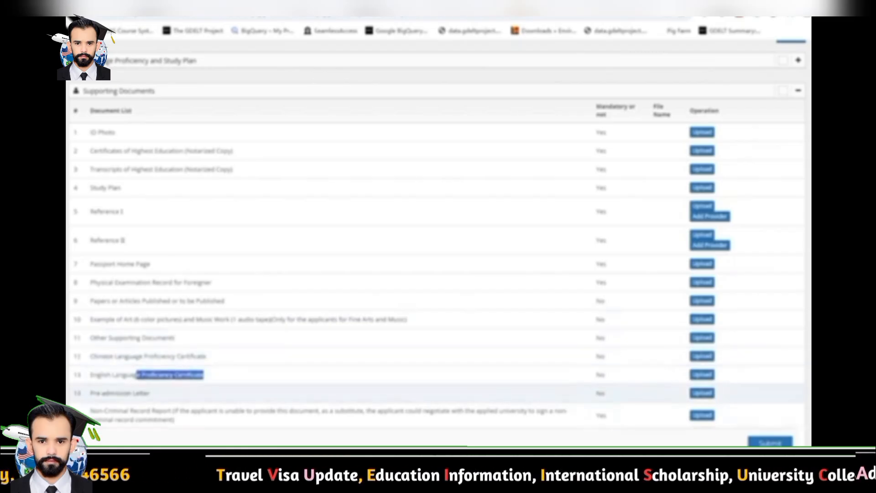
{"action": "left_click_drag", "start_coordinate": [138, 393], "coordinate": [173, 420]}
{"action": "left_click", "coordinate": [292, 434]}
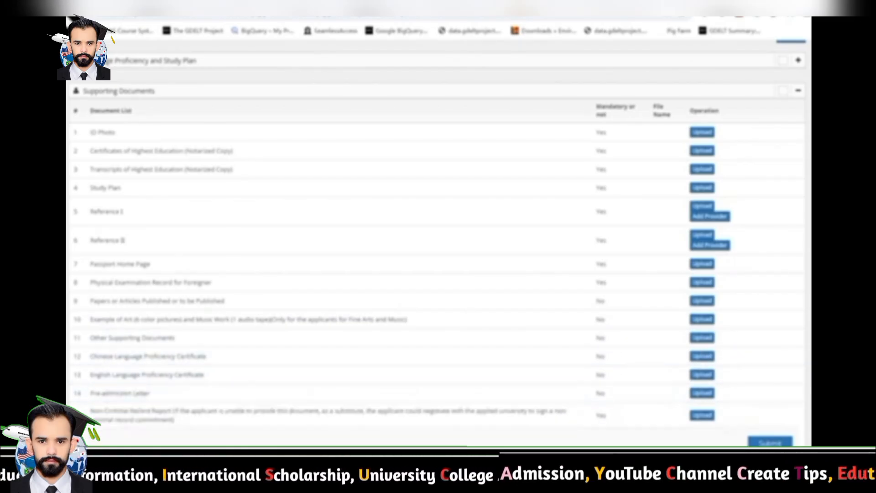